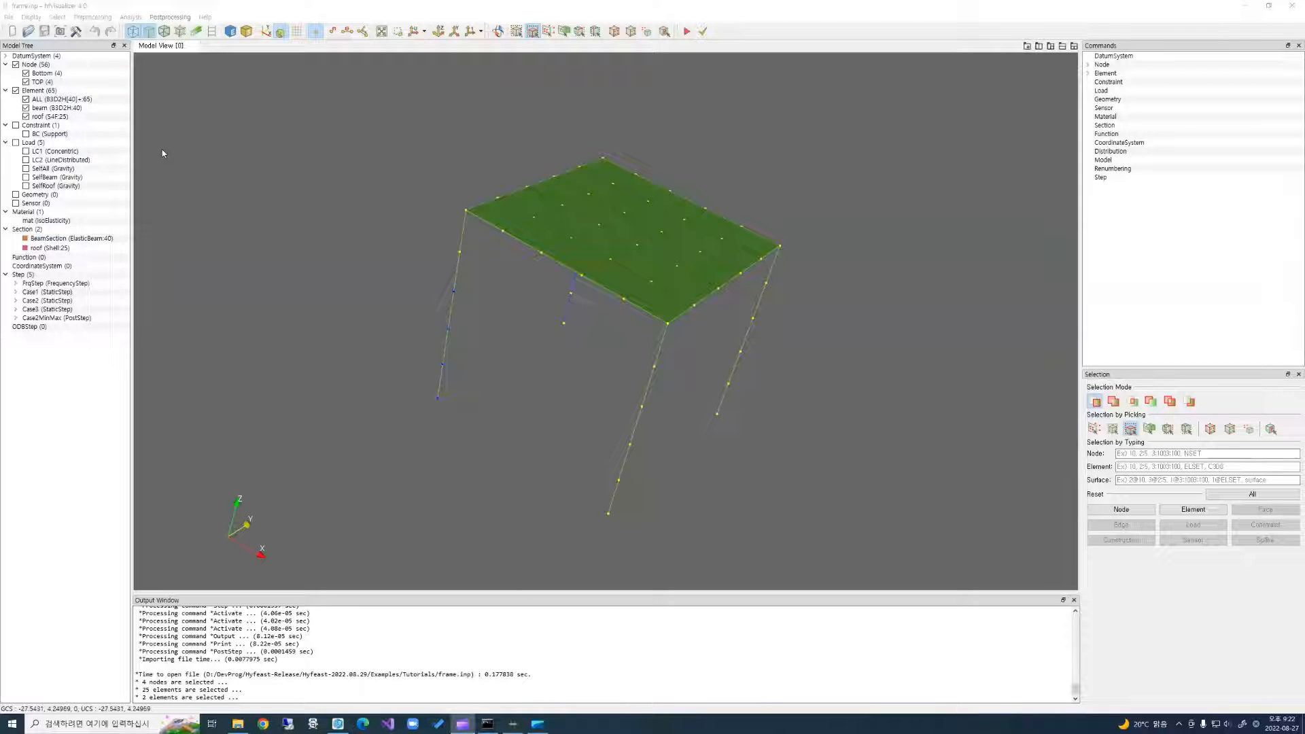
# Open the C3D8Cantilever.inp model from the Tutorials folder.
pyautogui.click(30, 33)
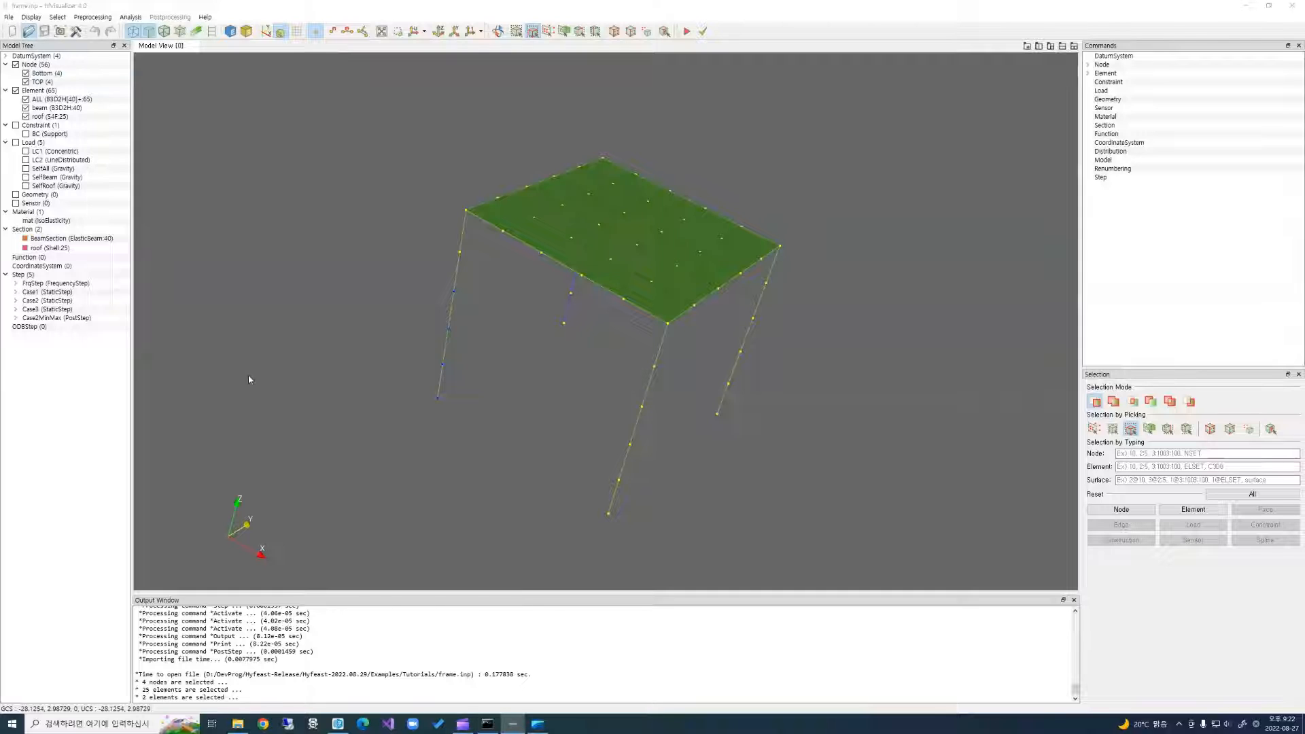
pyautogui.click(129, 86)
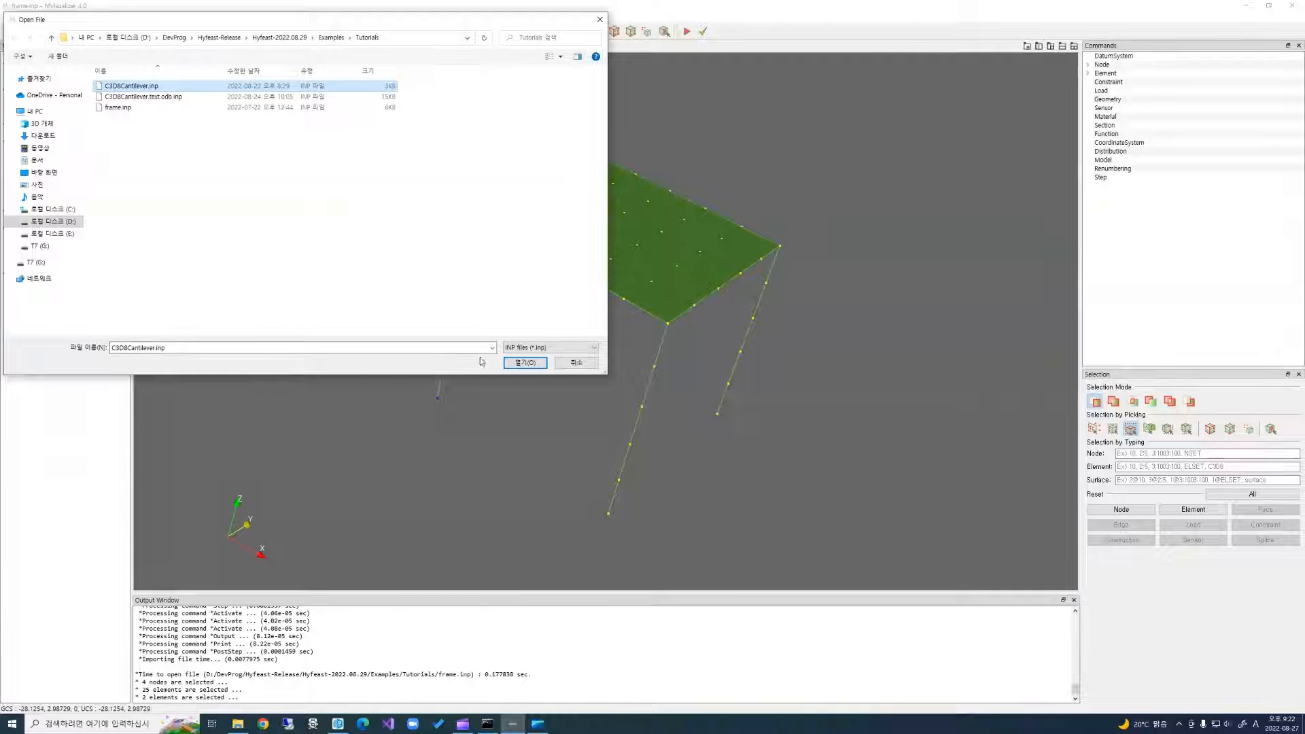
pyautogui.click(525, 362)
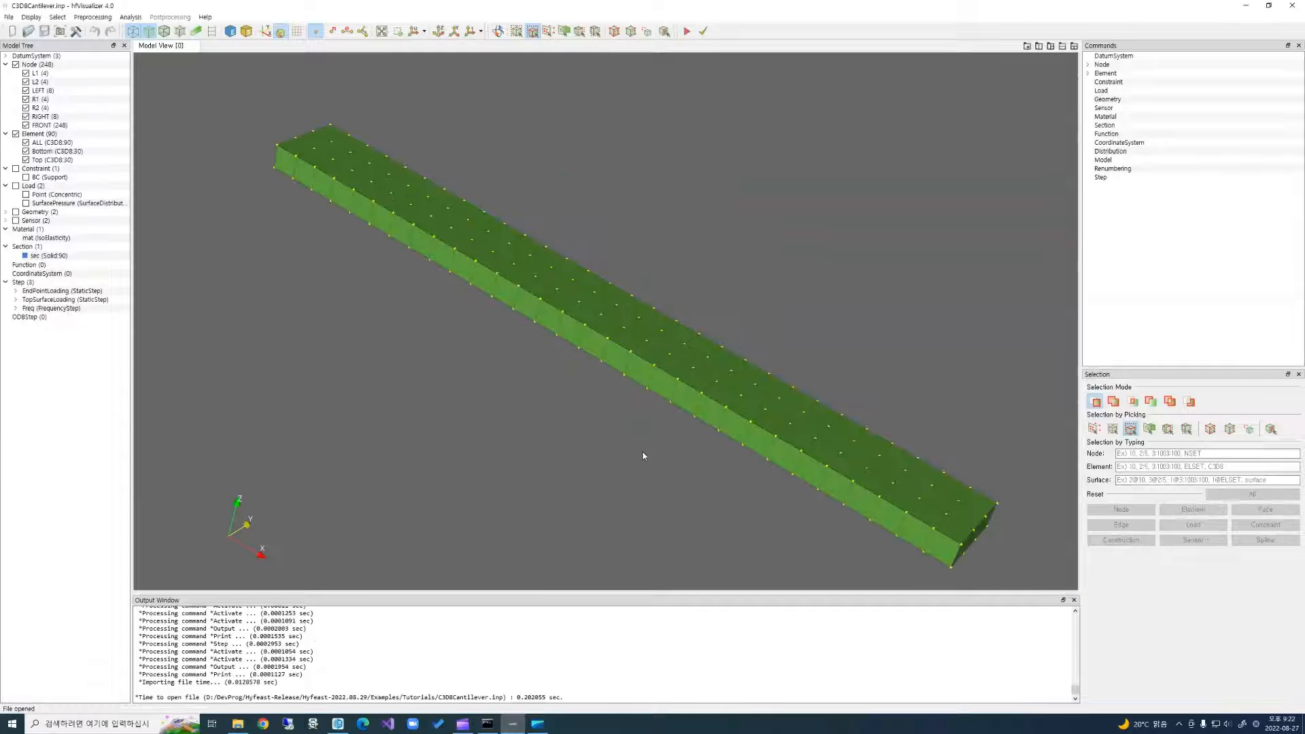
# Highlight the node sets L2, LEFT, R2 and FRONT on the beam one after another.
pyautogui.scroll(-1, 594, 438)
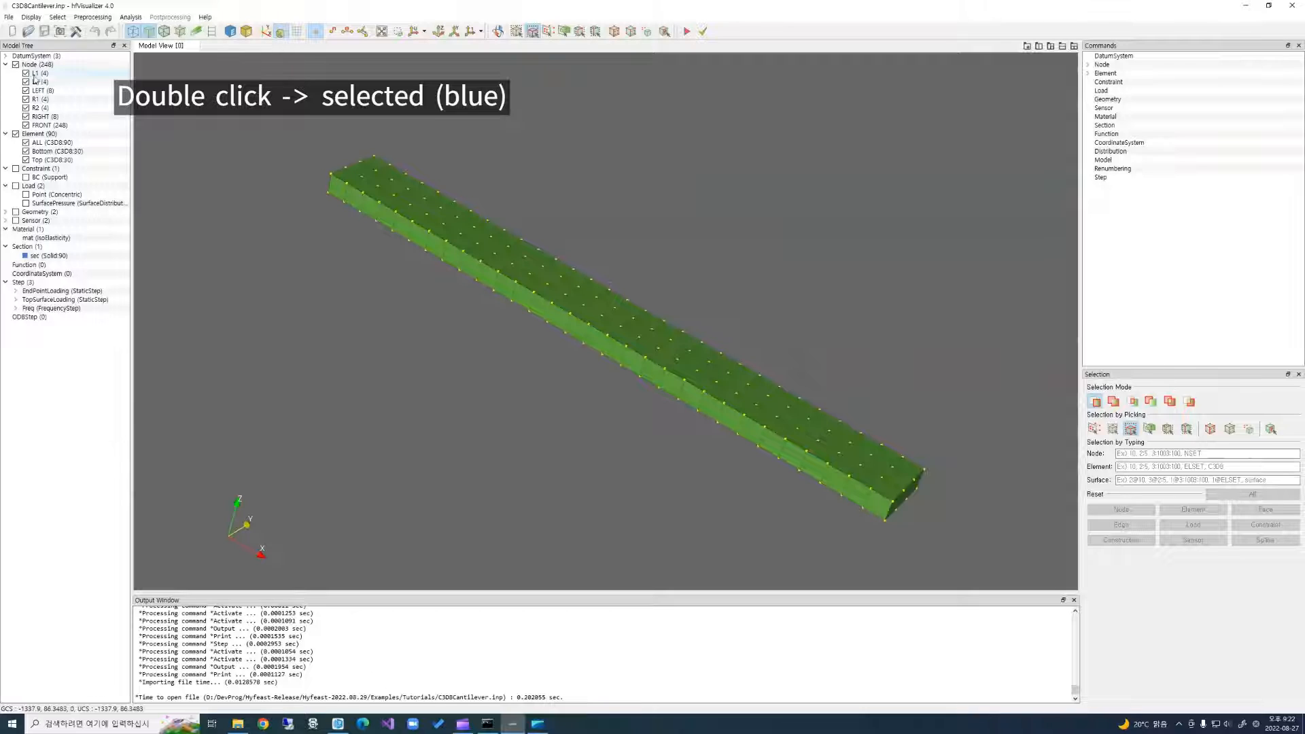
pyautogui.doubleClick(39, 81)
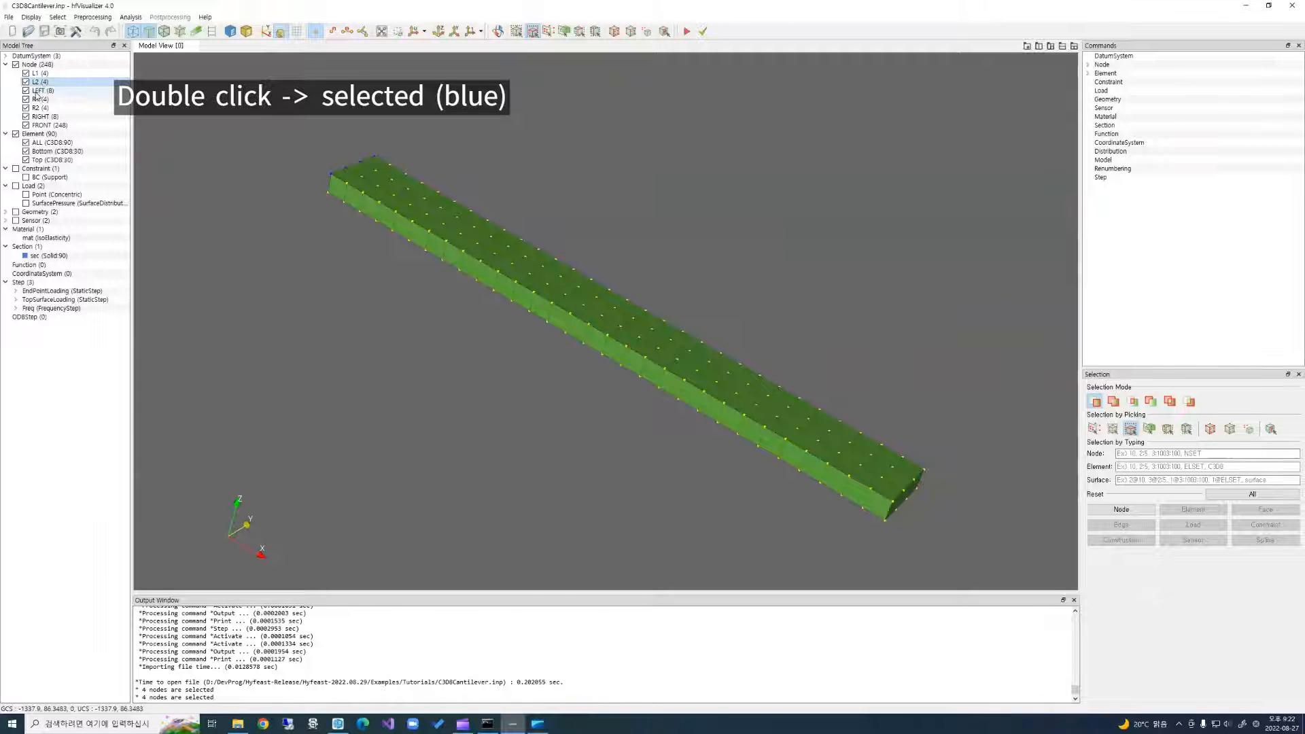
pyautogui.doubleClick(39, 90)
pyautogui.doubleClick(37, 108)
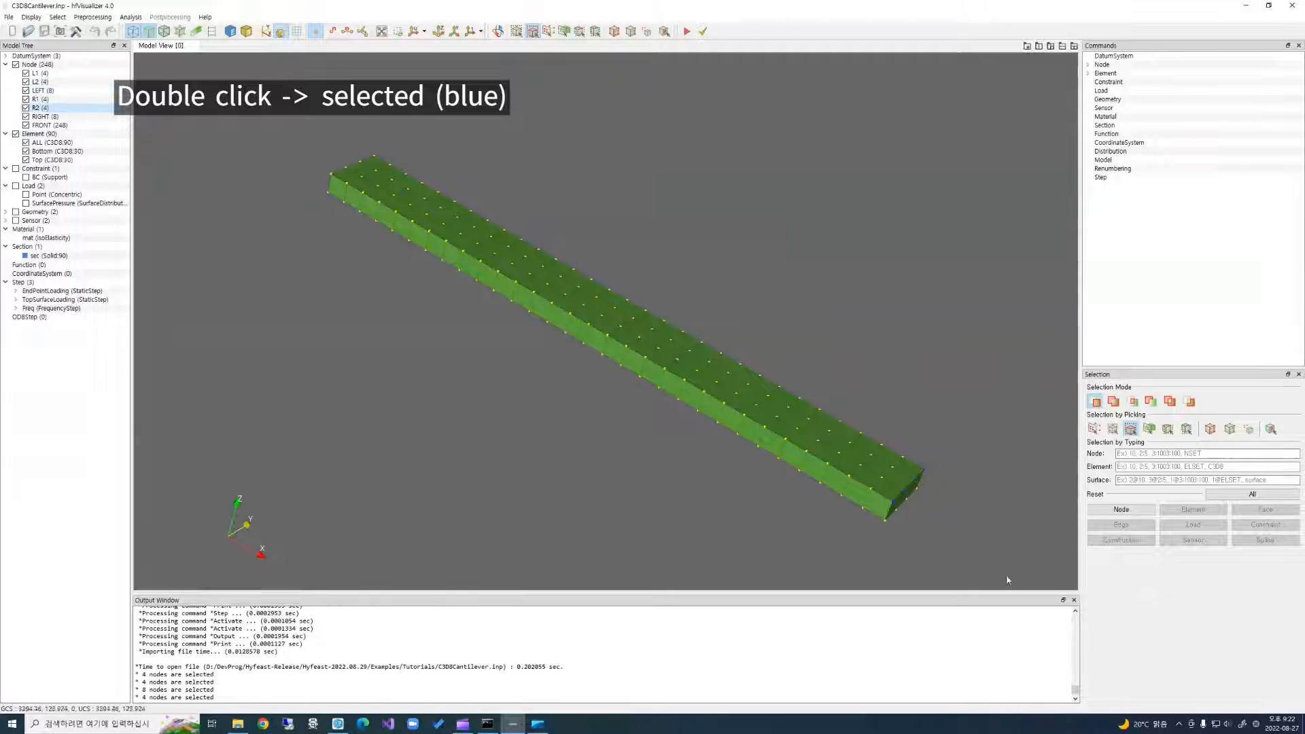
pyautogui.doubleClick(47, 126)
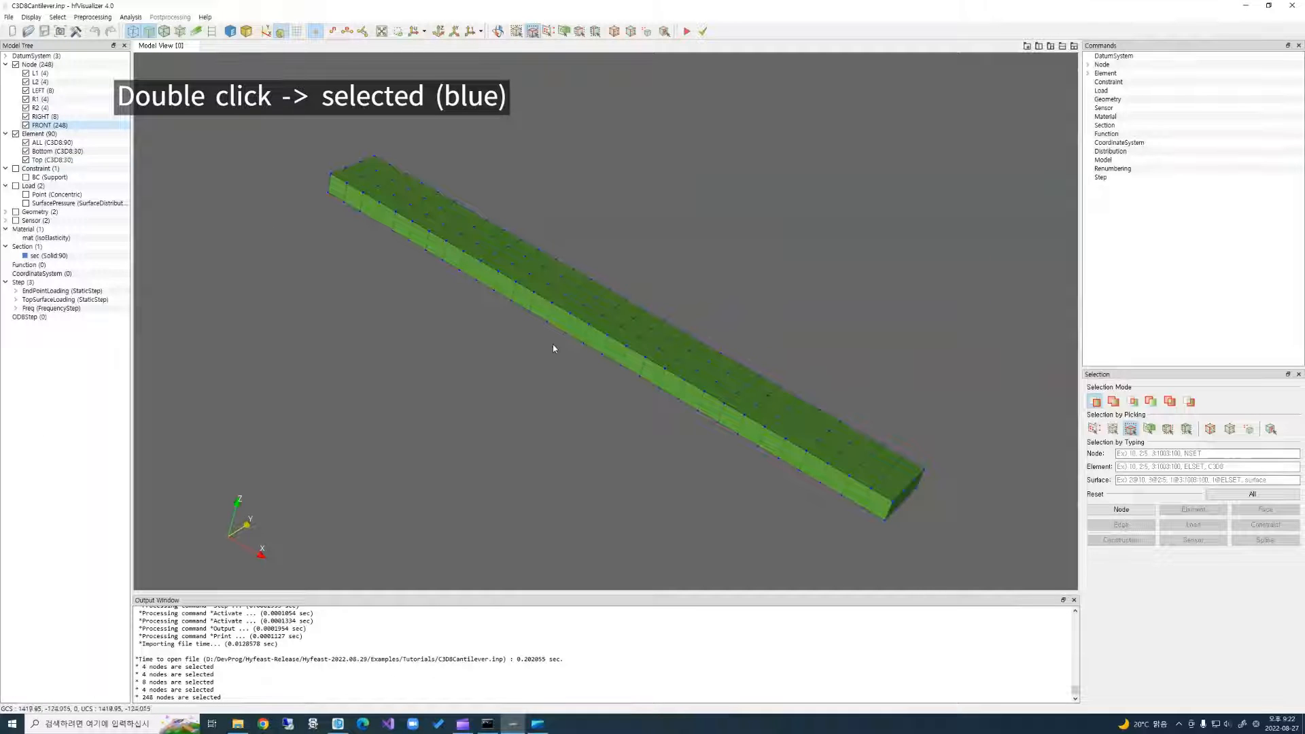
# Select the RIGHT node set and inspect its nodes at the end of the beam from several angles.
pyautogui.doubleClick(42, 116)
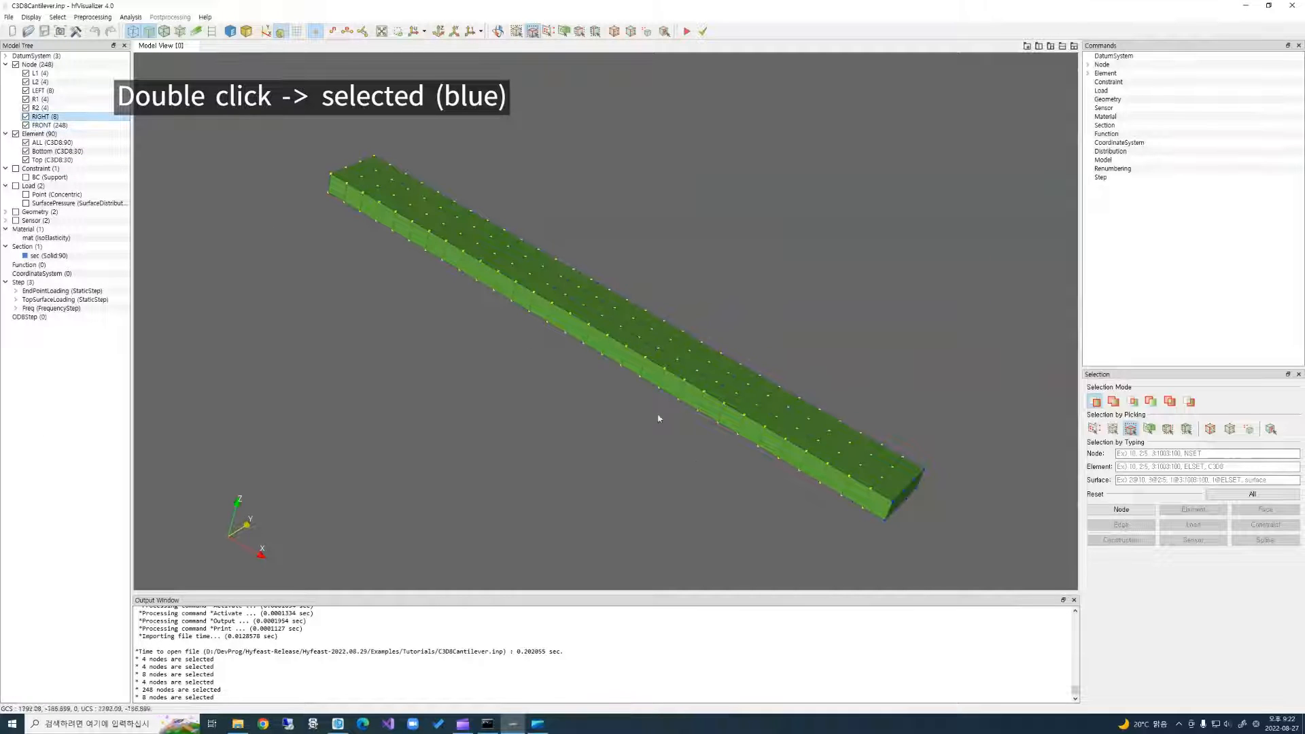
pyautogui.click(499, 32)
pyautogui.moveTo(755, 408); pyautogui.dragTo(689, 341)
pyautogui.moveTo(911, 457); pyautogui.dragTo(953, 449)
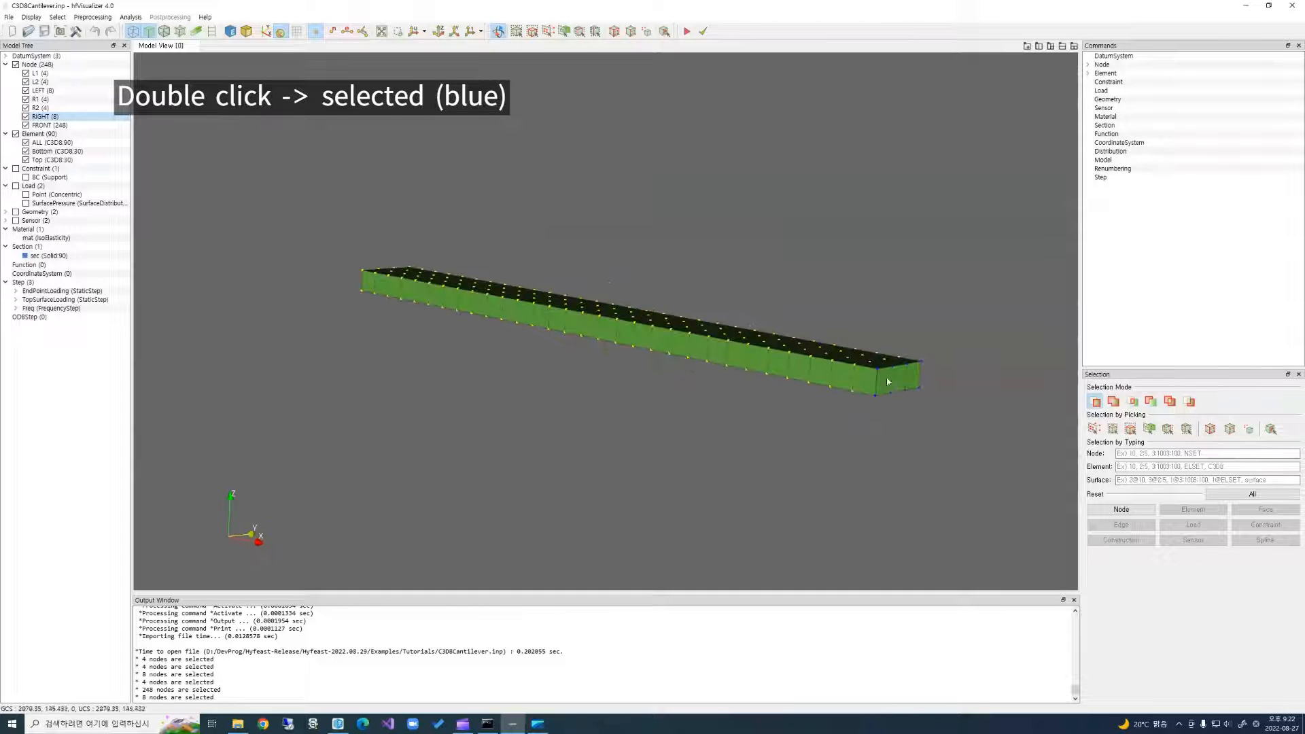
pyautogui.moveTo(888, 382); pyautogui.dragTo(707, 388)
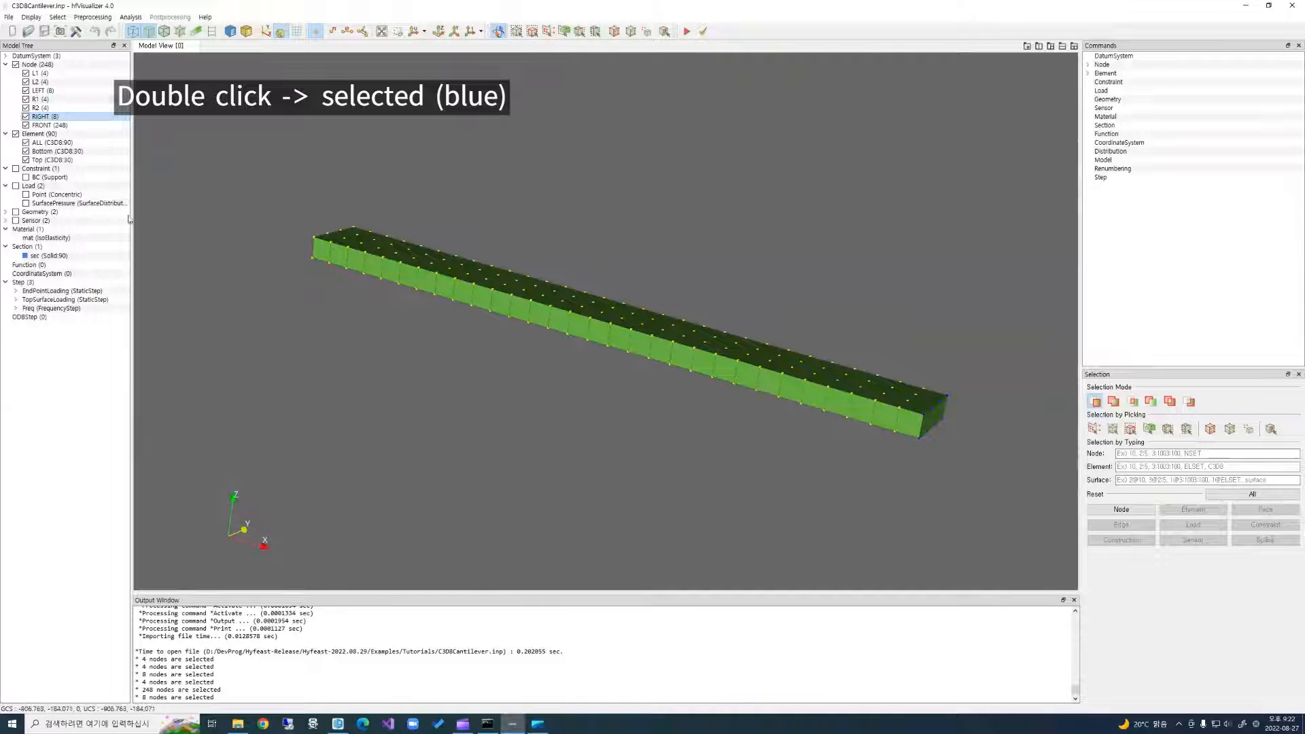
# Select the Bottom element set, inspect it, and reset the node and element selections separately.
pyautogui.doubleClick(52, 153)
pyautogui.moveTo(225, 259); pyautogui.dragTo(530, 443)
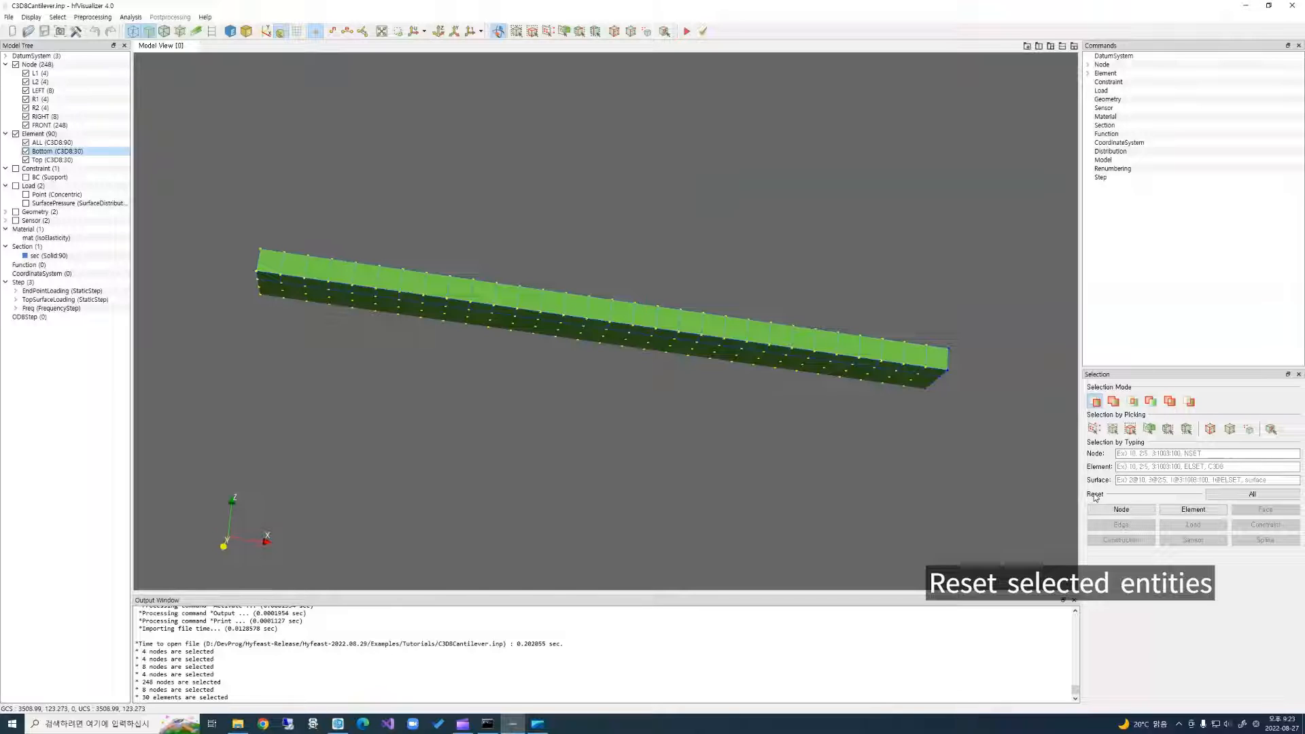
pyautogui.click(1125, 514)
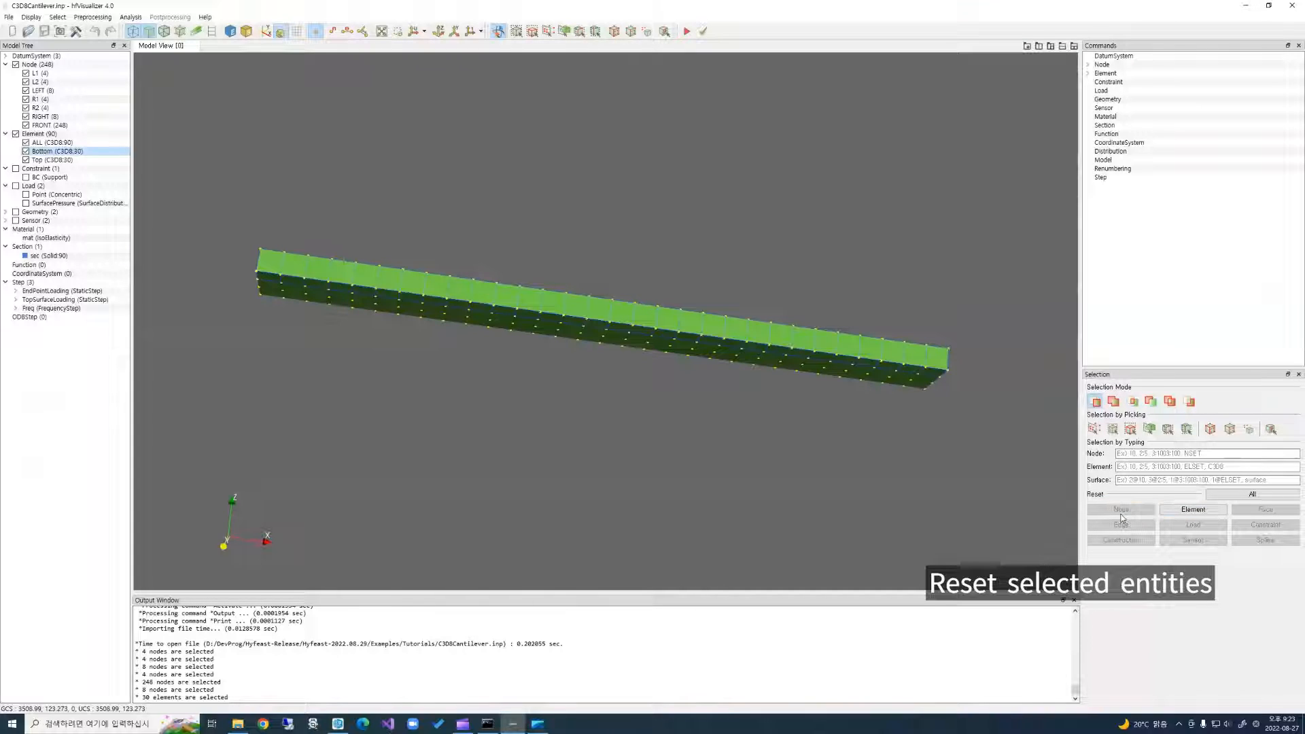
pyautogui.click(1176, 511)
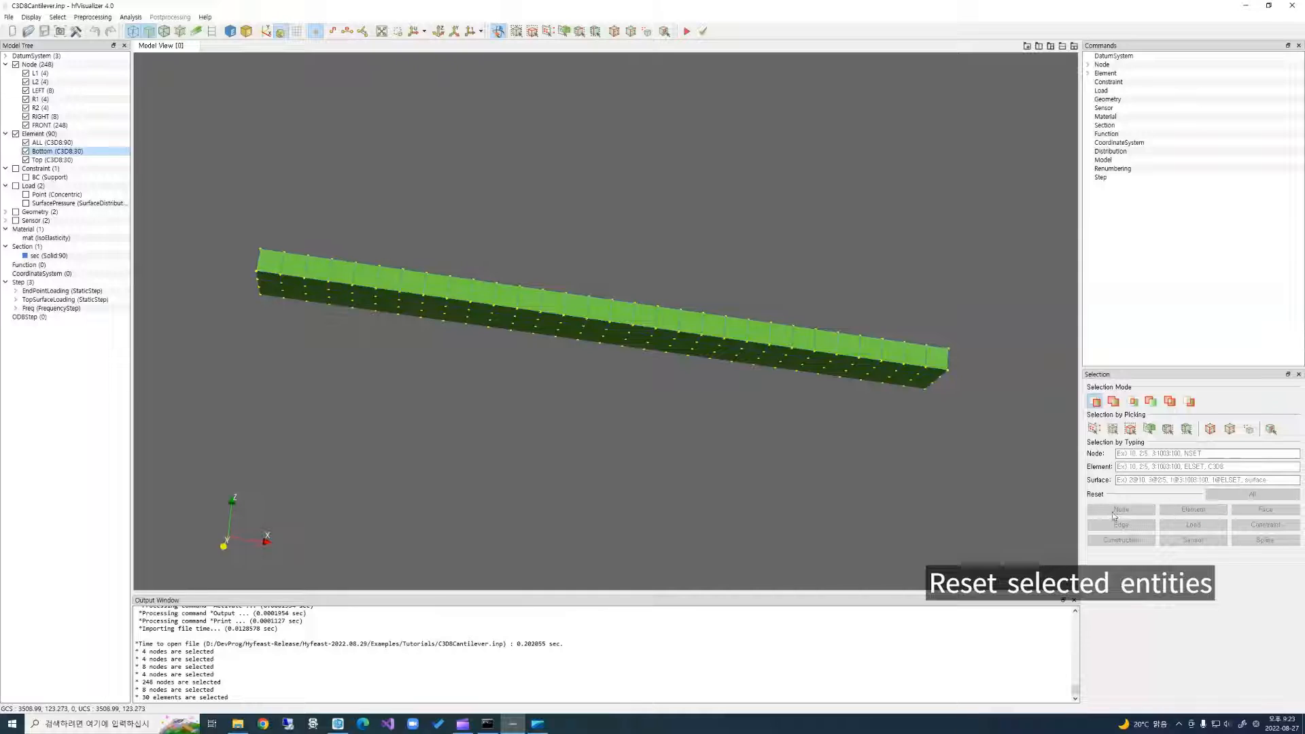
# Select the Bottom element set and the FRONT node set, and reset all selections at once.
pyautogui.click(48, 152)
pyautogui.click(46, 125)
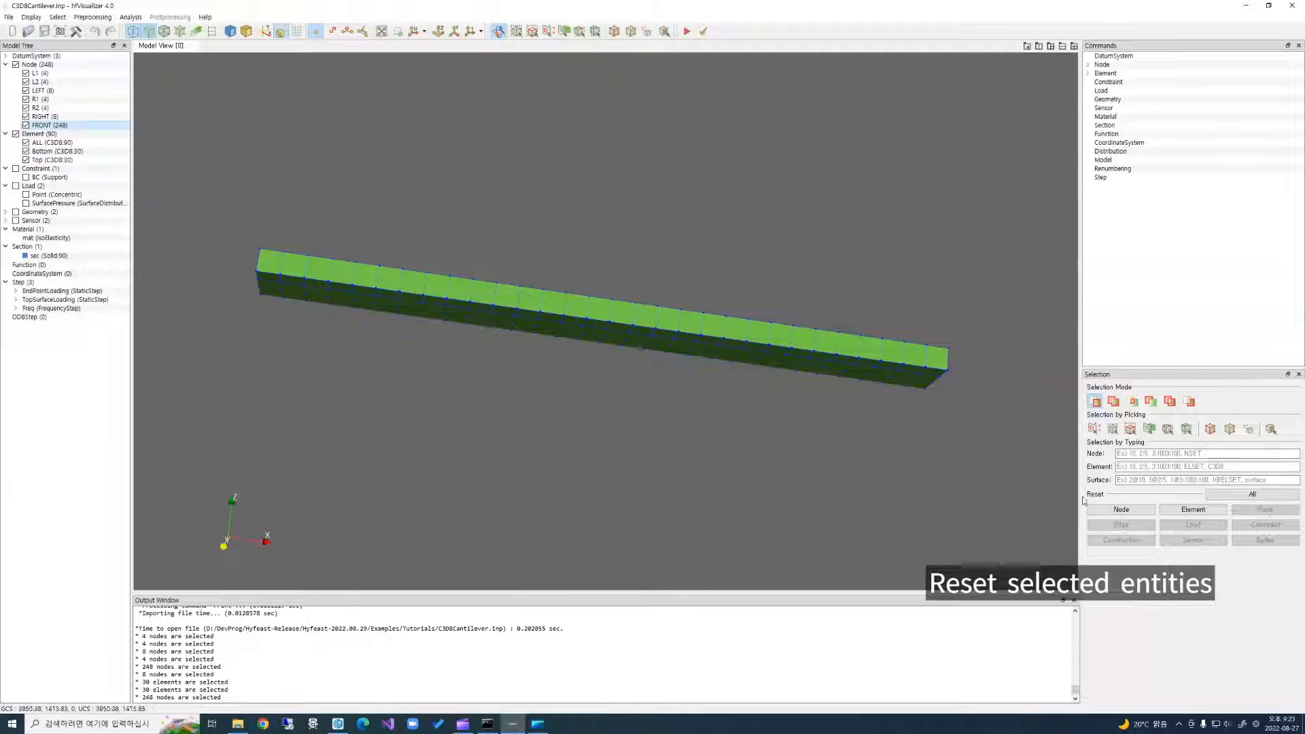
pyautogui.click(1268, 499)
pyautogui.moveTo(633, 370); pyautogui.dragTo(662, 439)
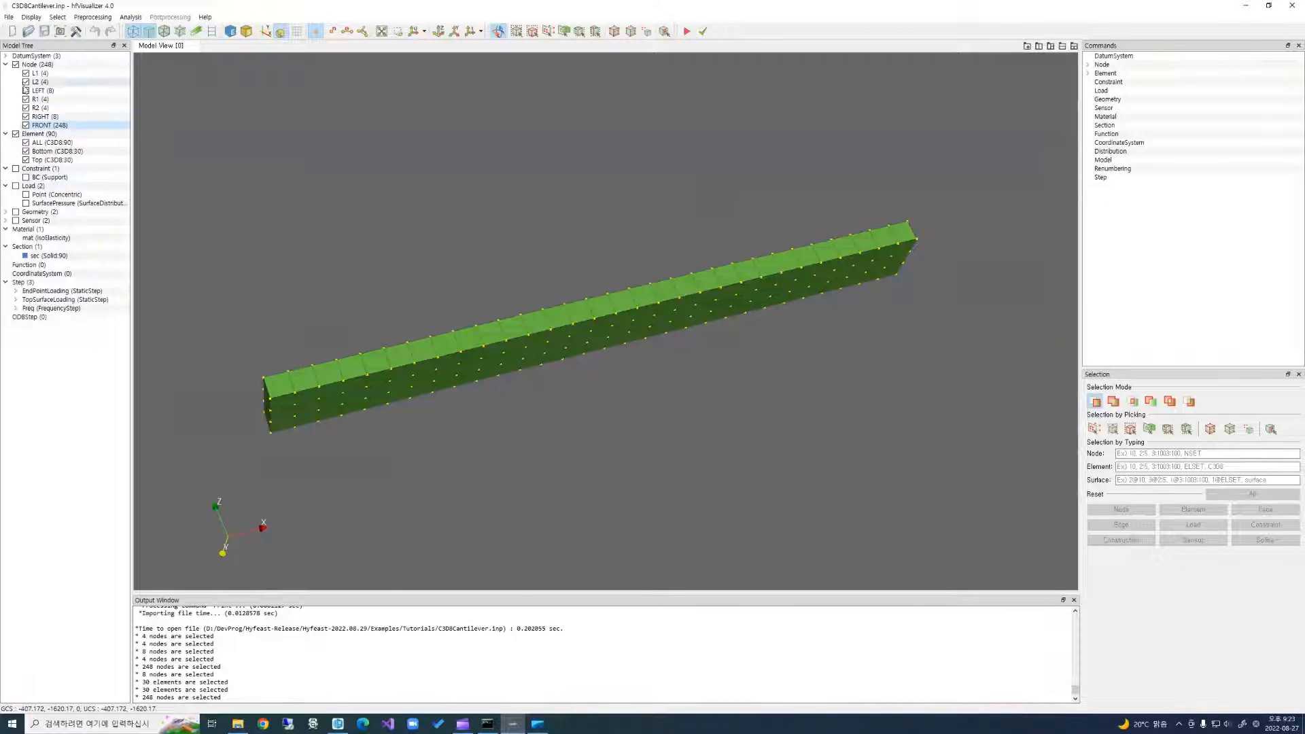
# Hide and show again the ALL and Bottom element sets.
pyautogui.click(26, 142)
pyautogui.click(26, 143)
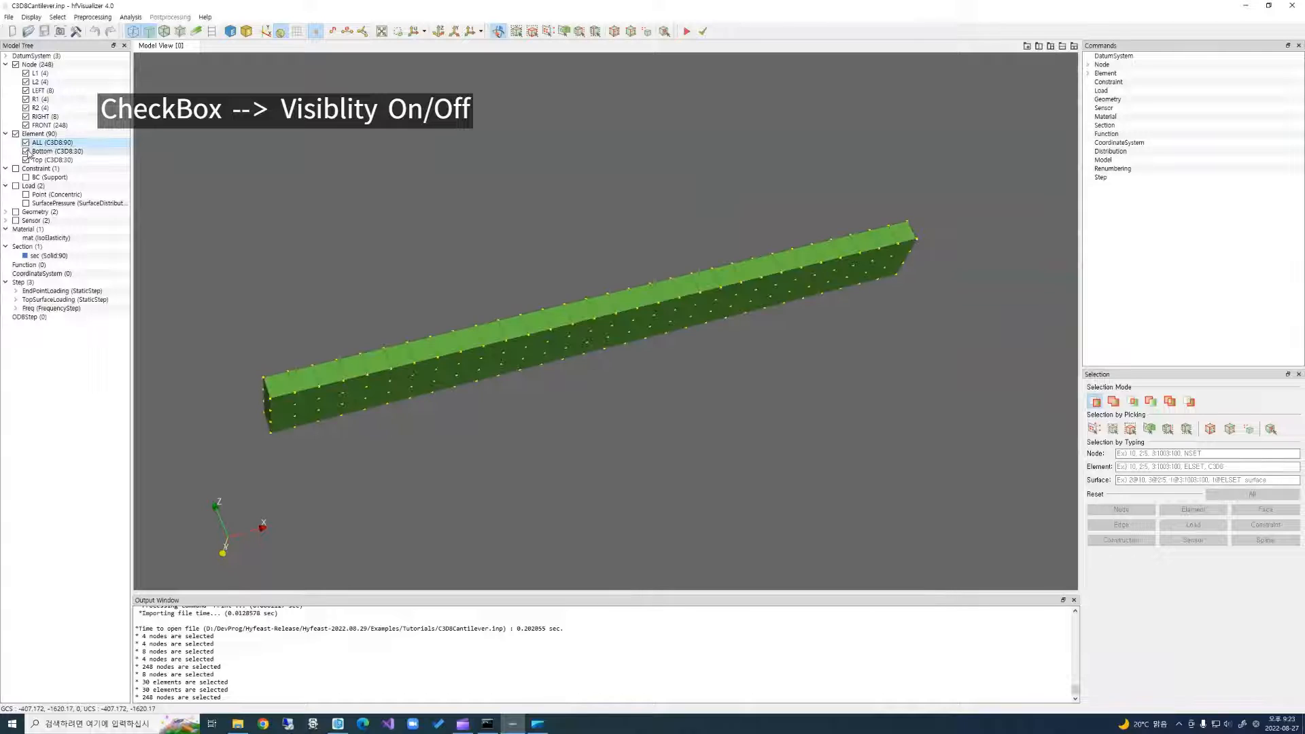
pyautogui.click(26, 152)
pyautogui.click(27, 152)
# Toggle the visibility of the Top element set repeatedly, leaving it hidden.
pyautogui.click(26, 160)
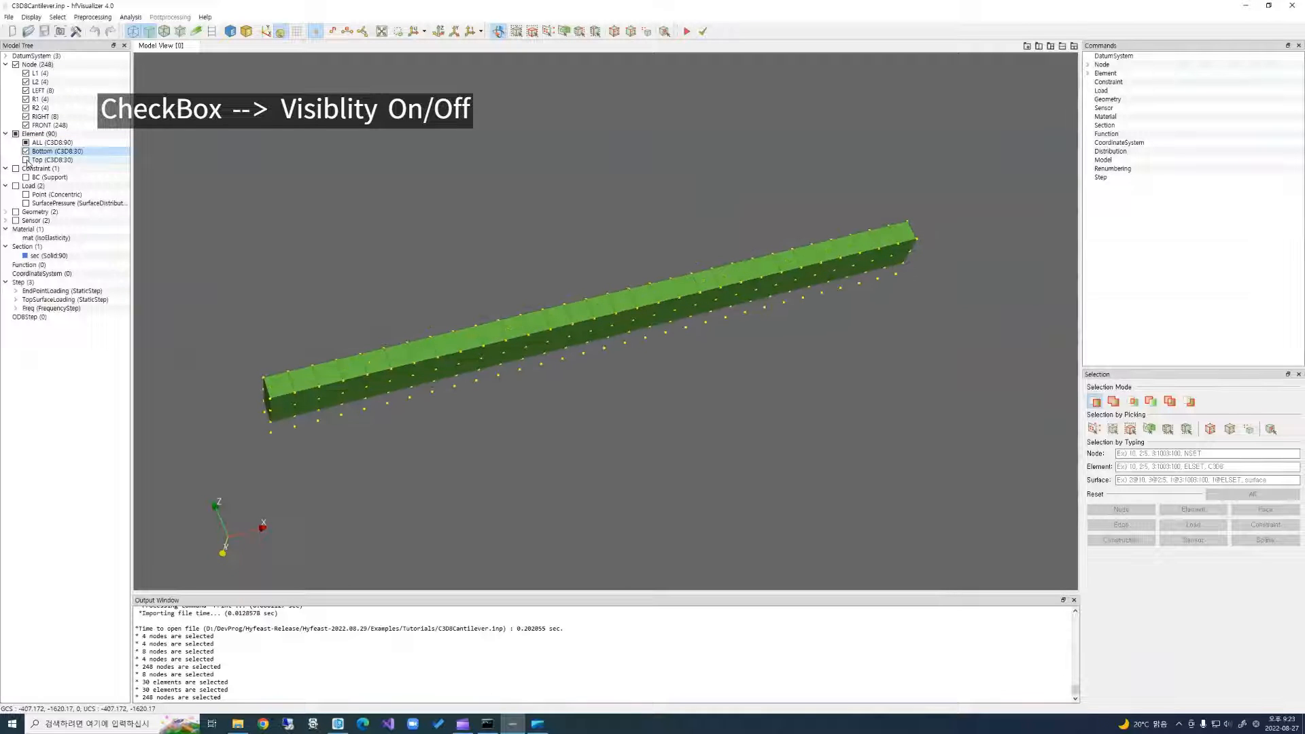
pyautogui.click(27, 160)
pyautogui.click(27, 161)
pyautogui.click(26, 161)
pyautogui.click(27, 160)
pyautogui.click(26, 160)
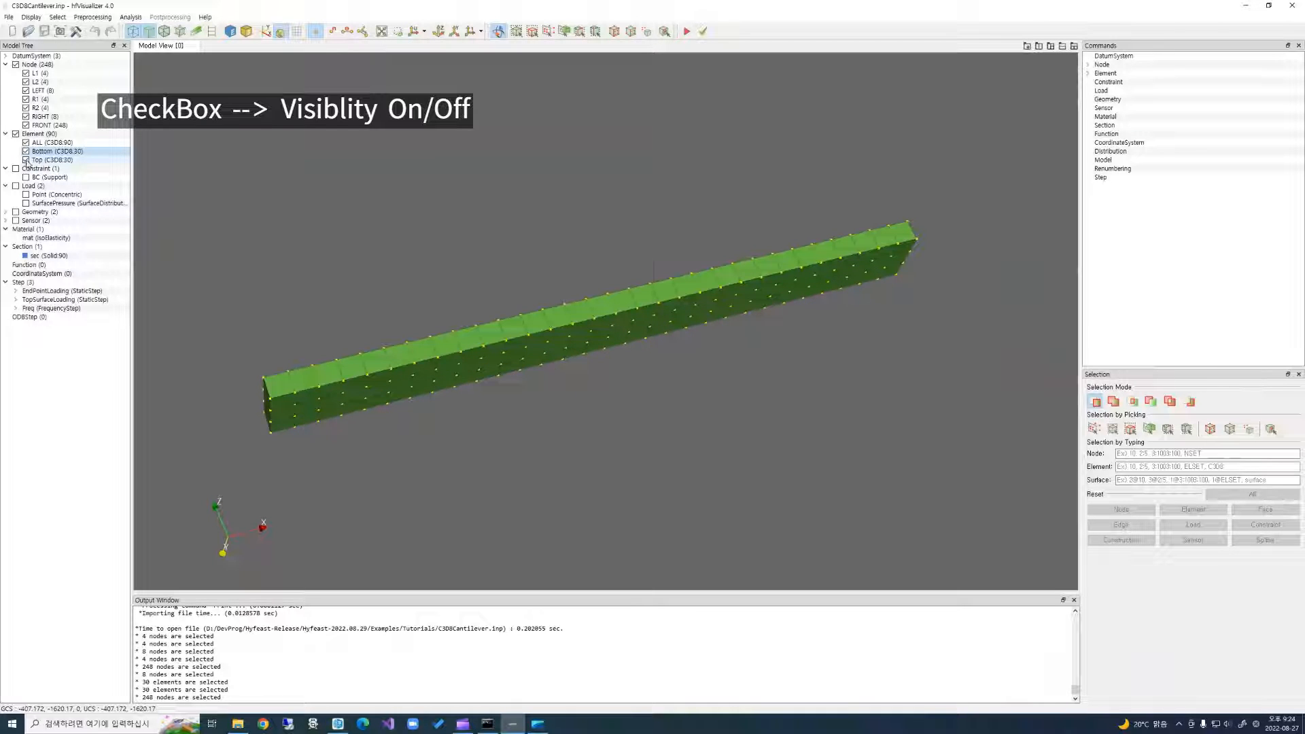
pyautogui.click(27, 160)
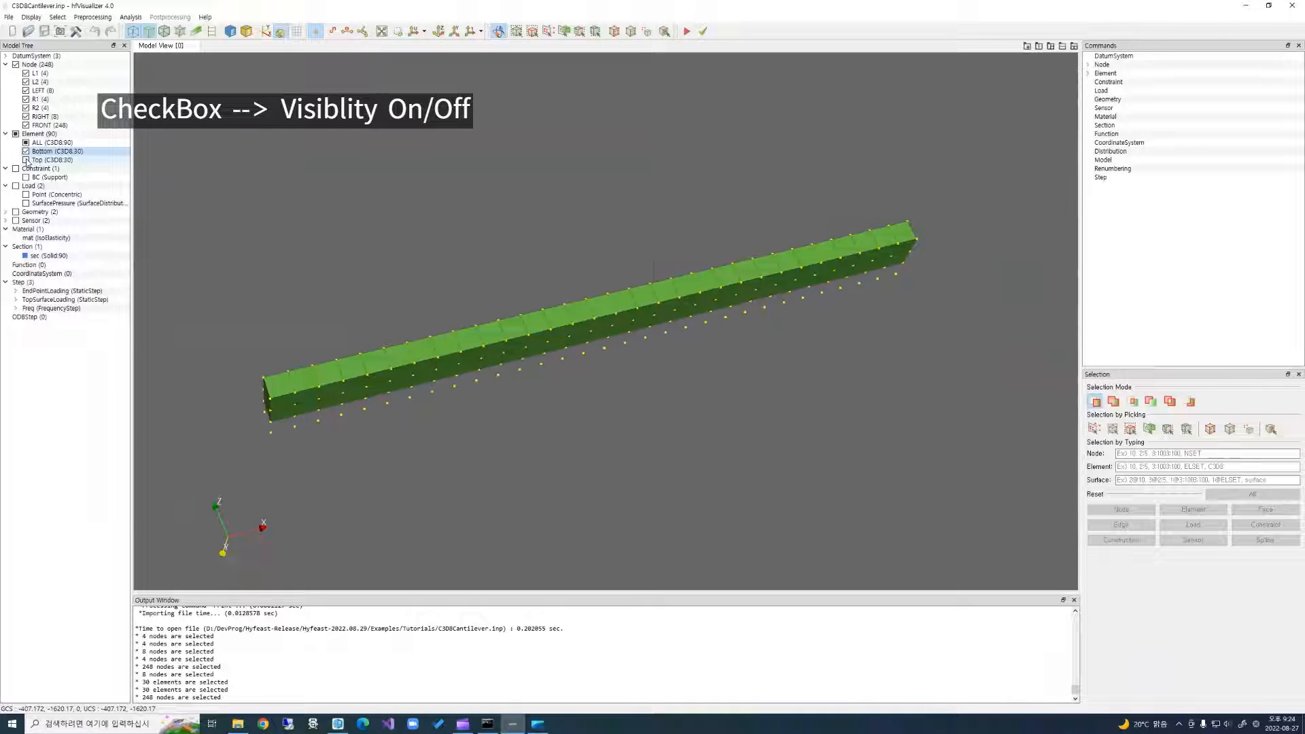
# Toggle the visibility of the node sets R1, R2, RIGHT, LEFT and L2.
pyautogui.click(26, 100)
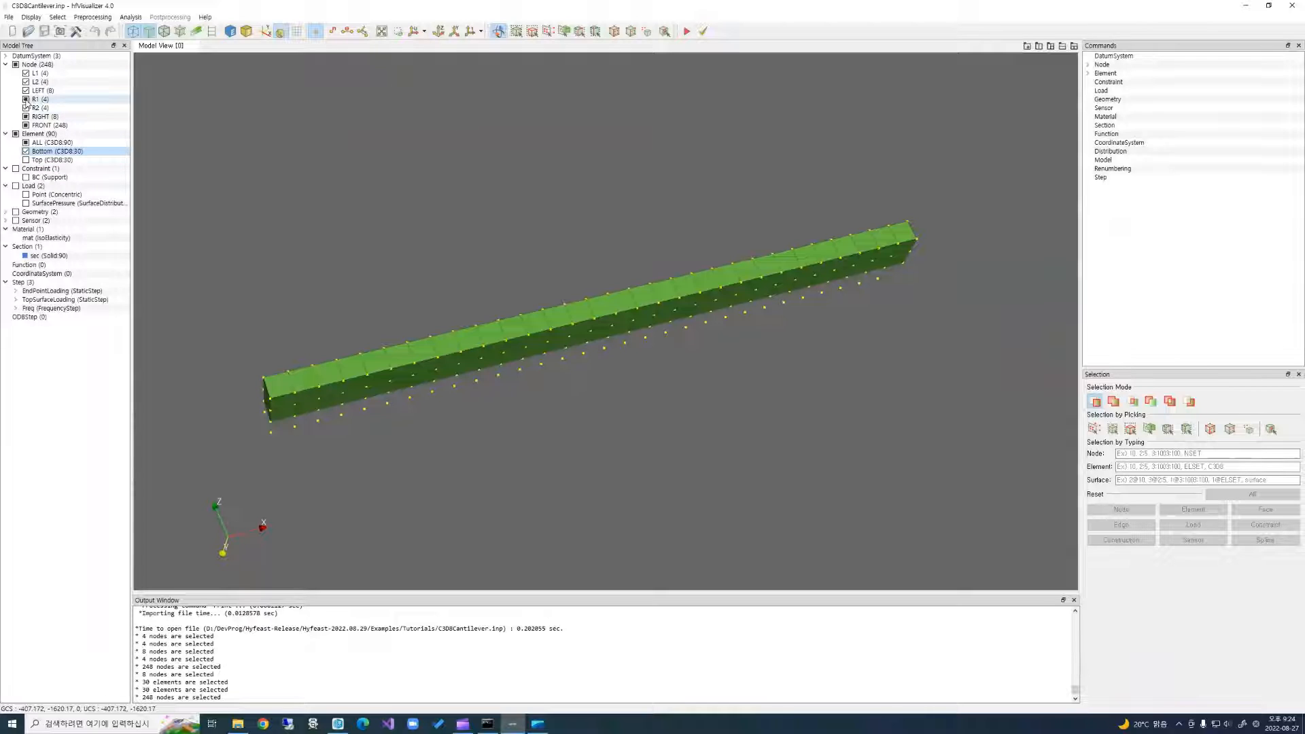
pyautogui.click(27, 109)
pyautogui.click(25, 116)
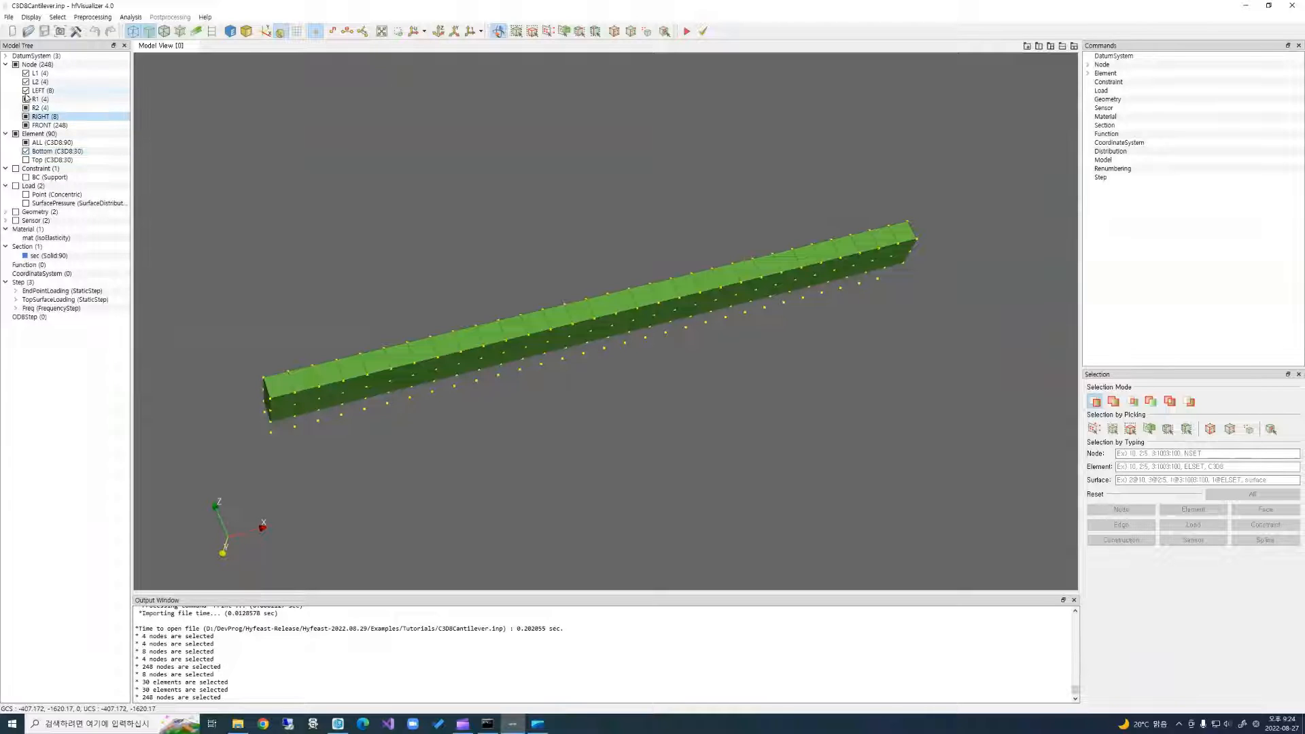
pyautogui.click(27, 89)
pyautogui.click(27, 83)
pyautogui.click(26, 100)
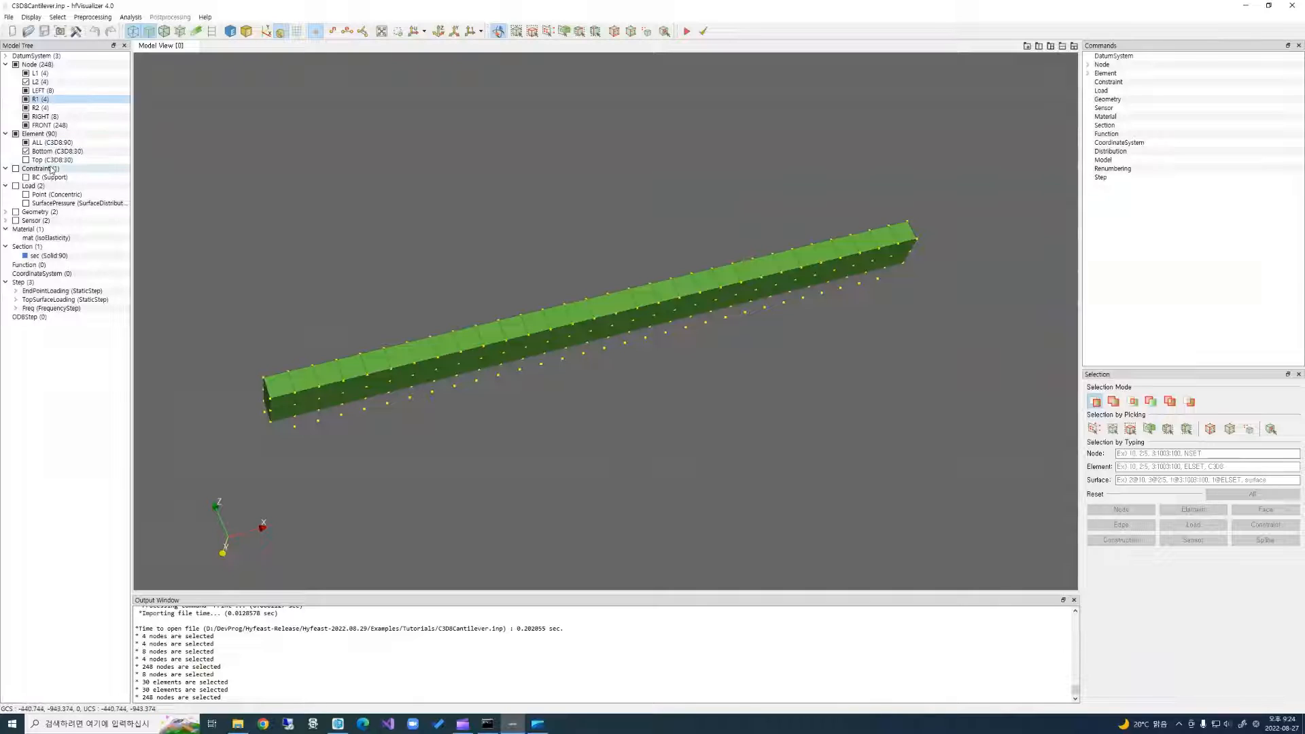
# Hide all elements of the model and show every element set again.
pyautogui.click(16, 134)
pyautogui.click(15, 134)
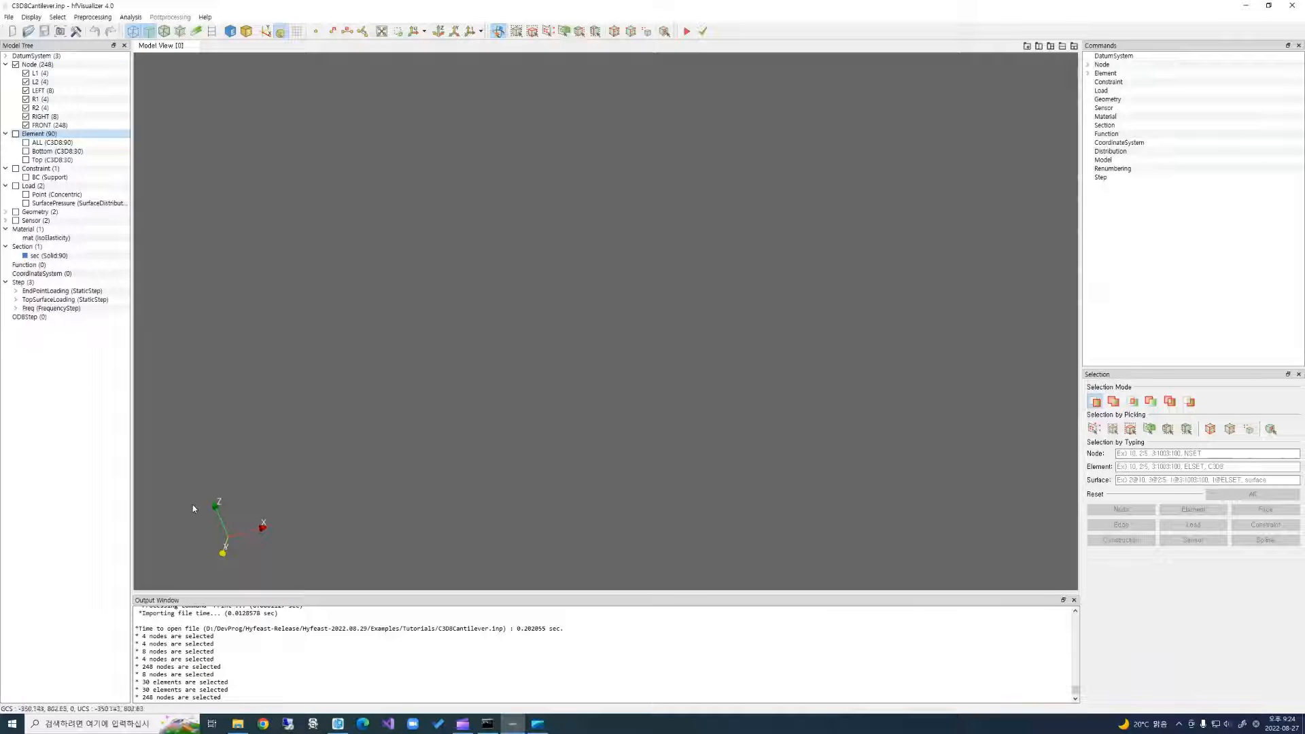
pyautogui.click(16, 134)
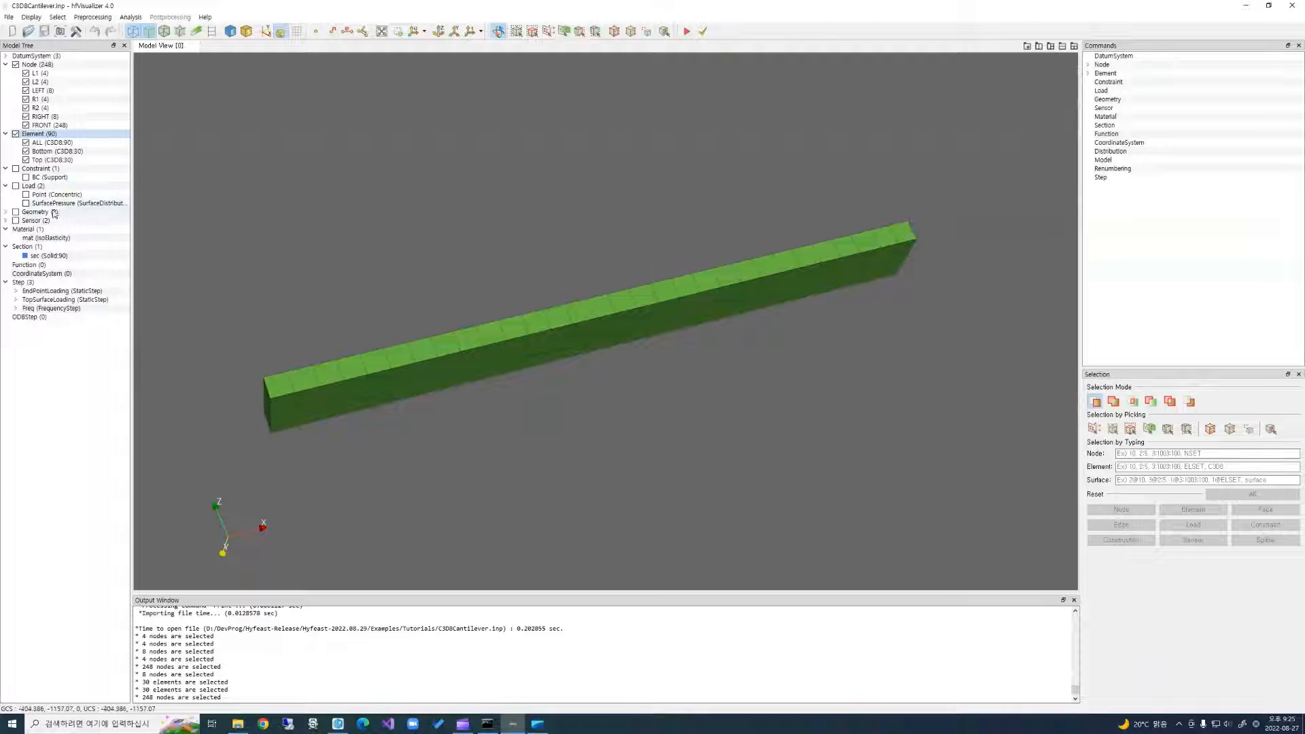
# Show and hide the BC support symbols and the Point load symbols on the beam.
pyautogui.click(26, 177)
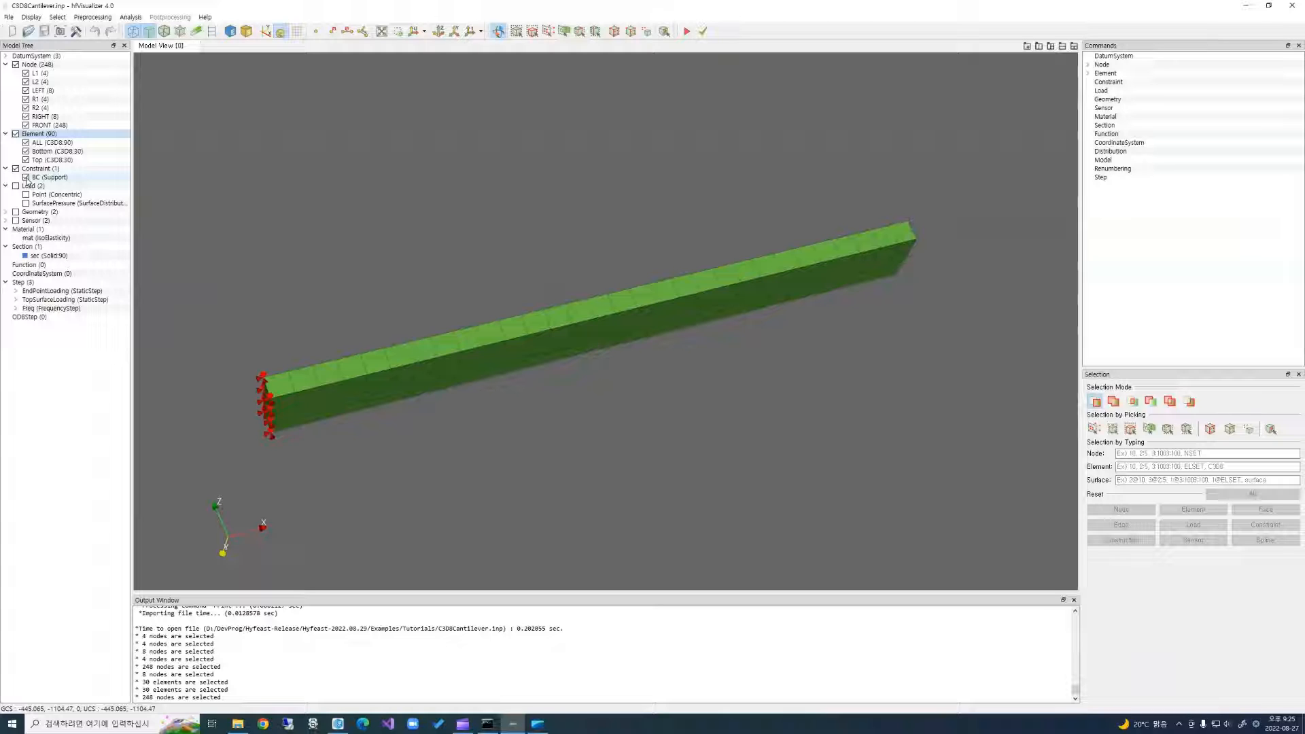
pyautogui.click(26, 177)
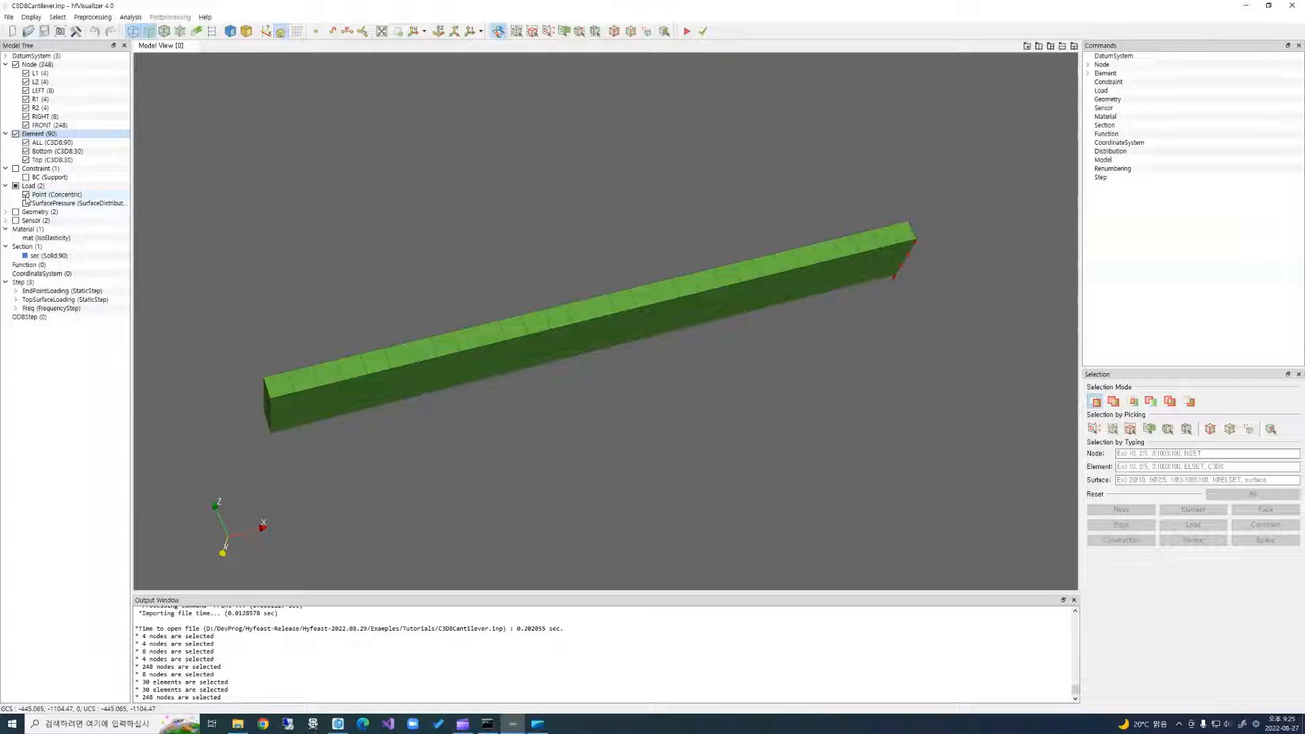
pyautogui.moveTo(810, 283); pyautogui.dragTo(527, 286)
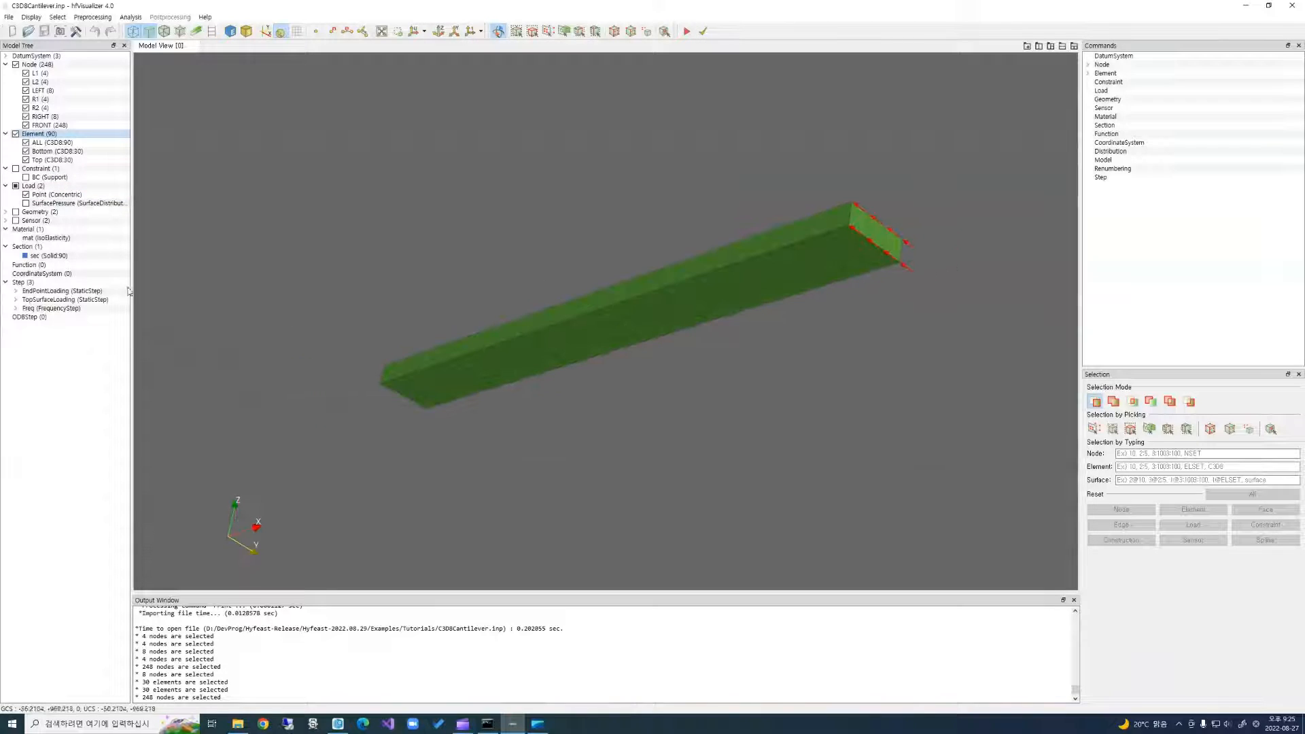
pyautogui.click(26, 203)
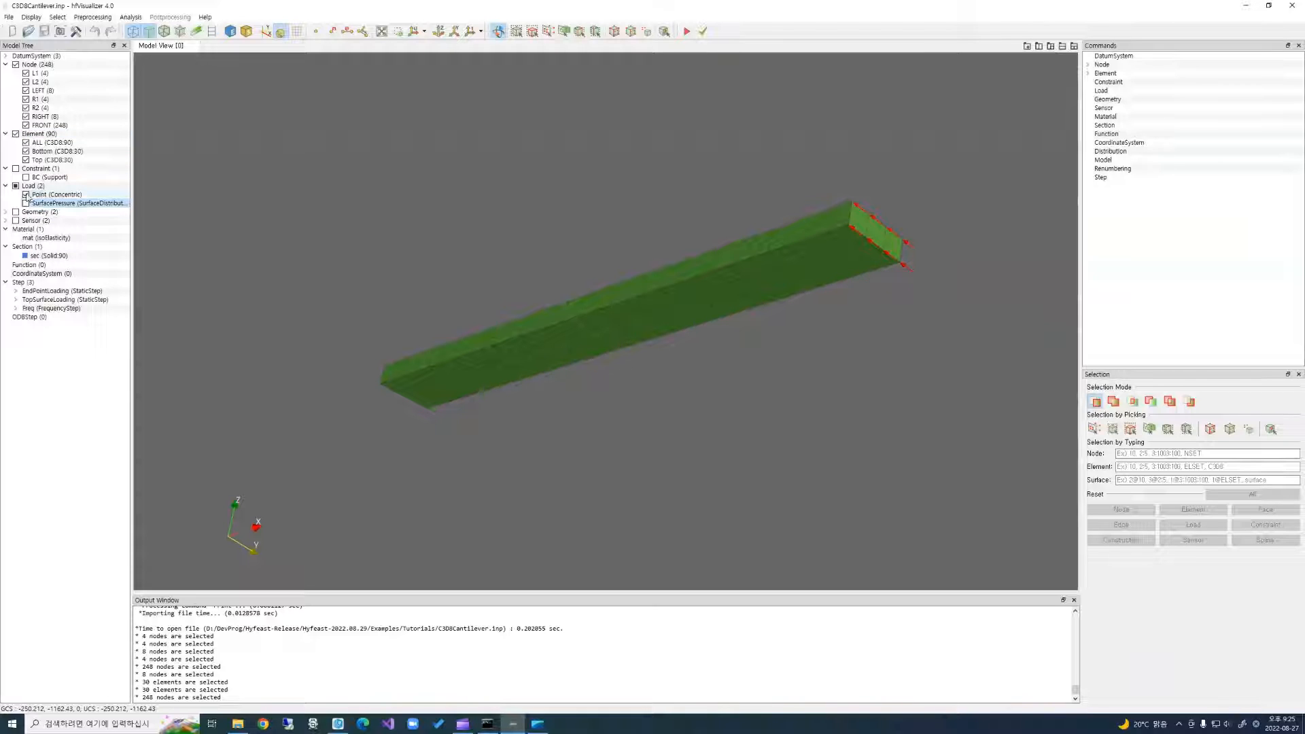
pyautogui.click(26, 195)
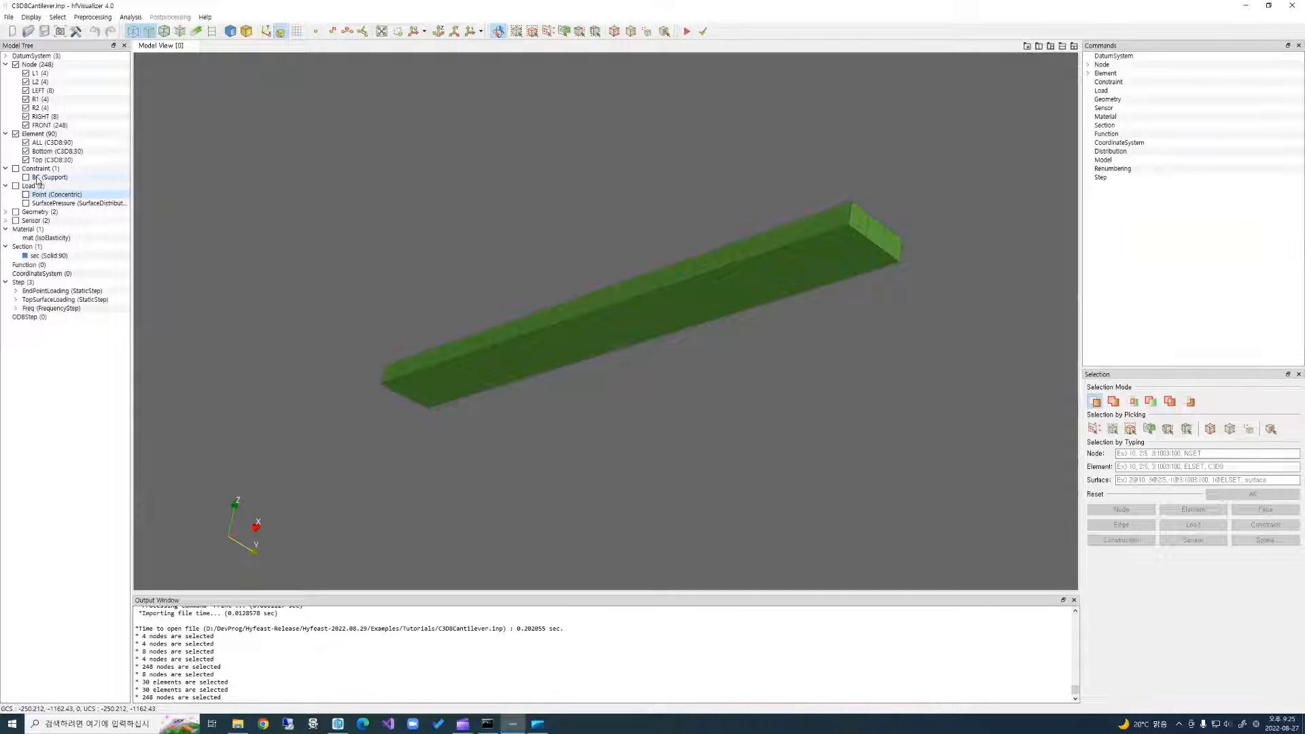
# Highlight the BC support constraint, inspect it at the fixed end, and reset all selections.
pyautogui.click(49, 177)
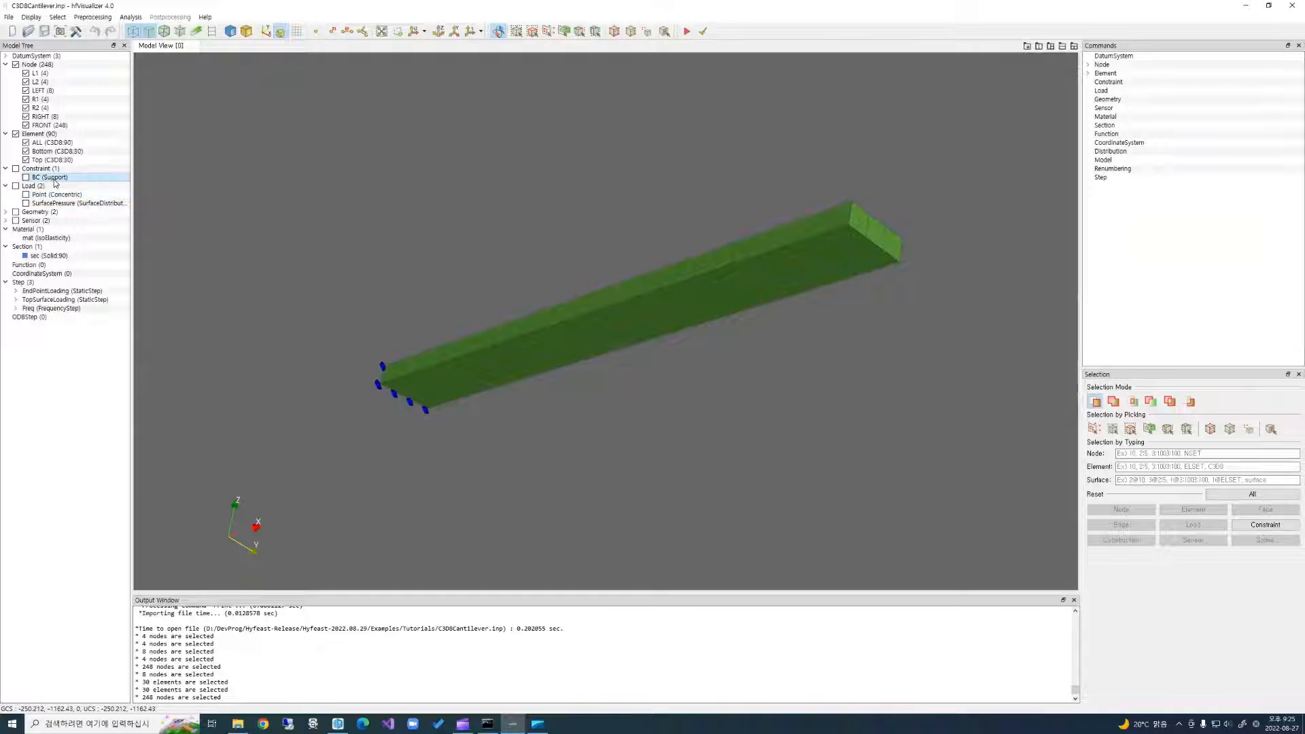
pyautogui.moveTo(612, 299); pyautogui.dragTo(520, 354)
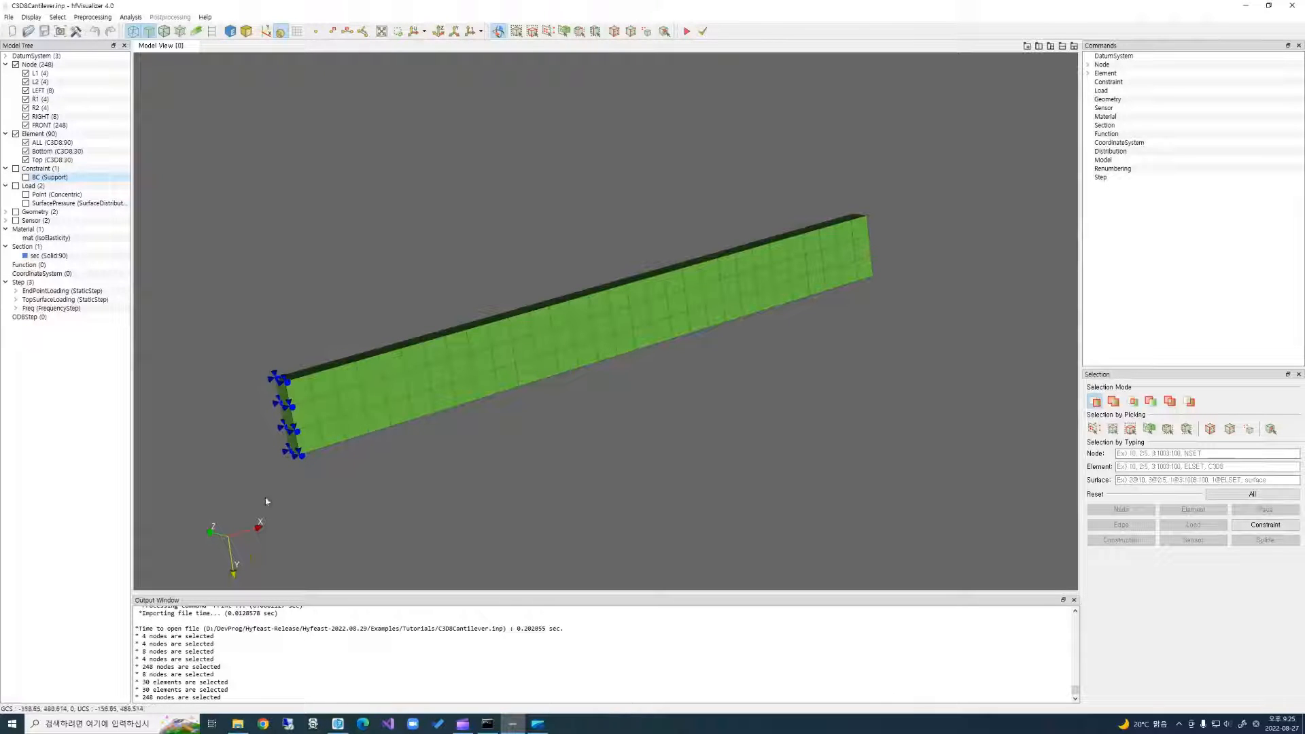
pyautogui.click(1249, 494)
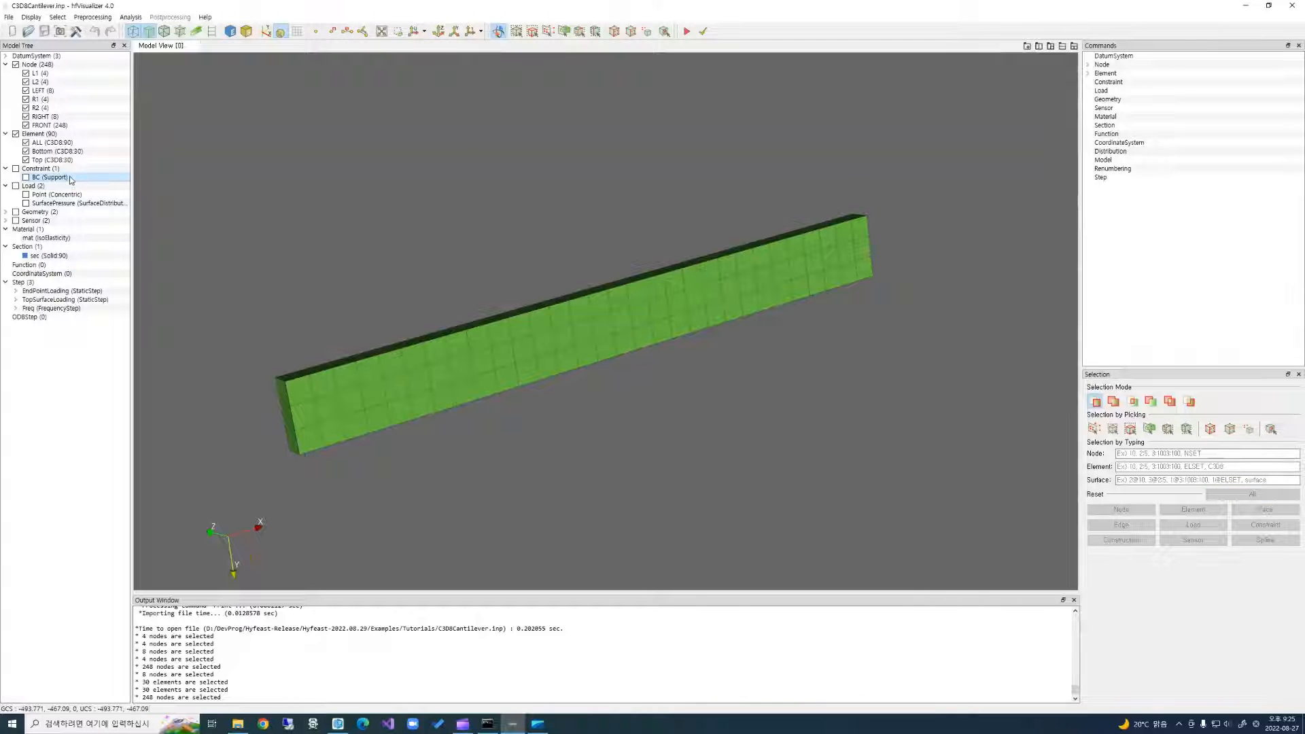
# Select the BC support constraint and the Point load to highlight both on the beam.
pyautogui.click(49, 176)
pyautogui.click(61, 195)
pyautogui.moveTo(541, 380); pyautogui.dragTo(422, 448)
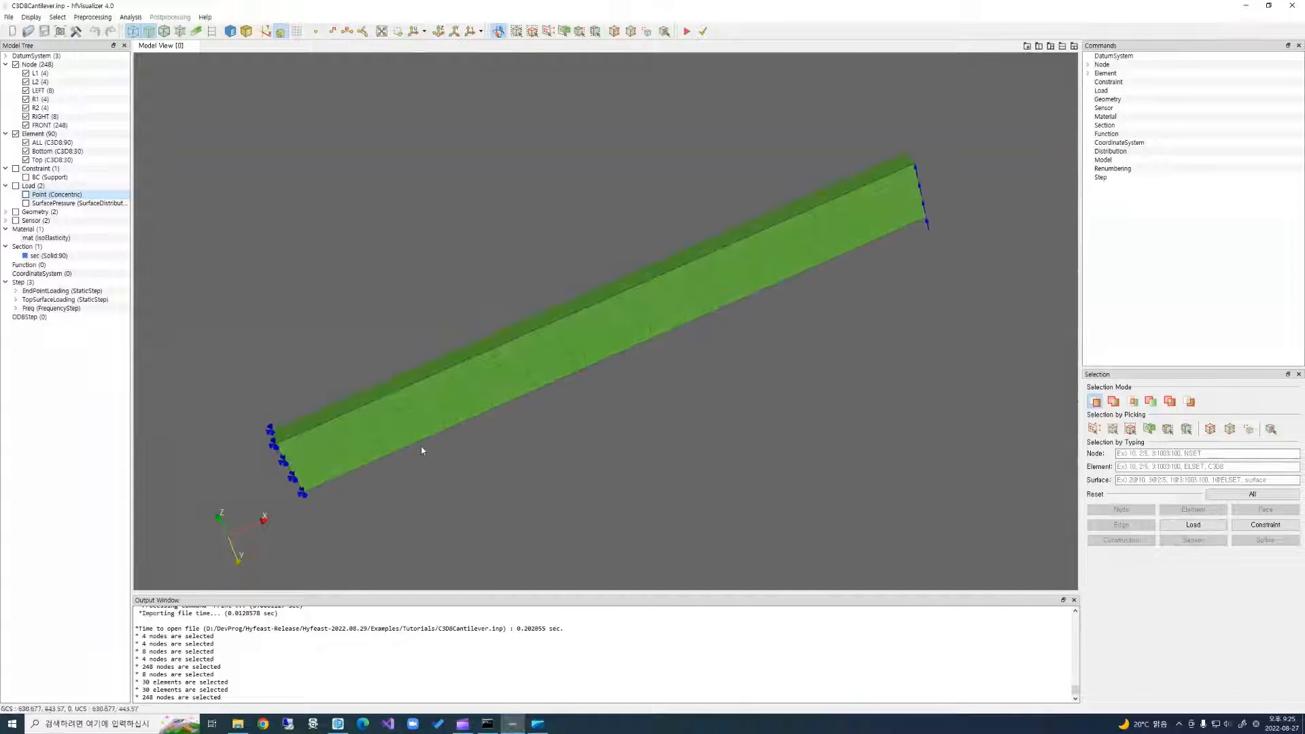
# Switch the highlighted load to SurfacePressure and back to the Point load.
pyautogui.click(64, 203)
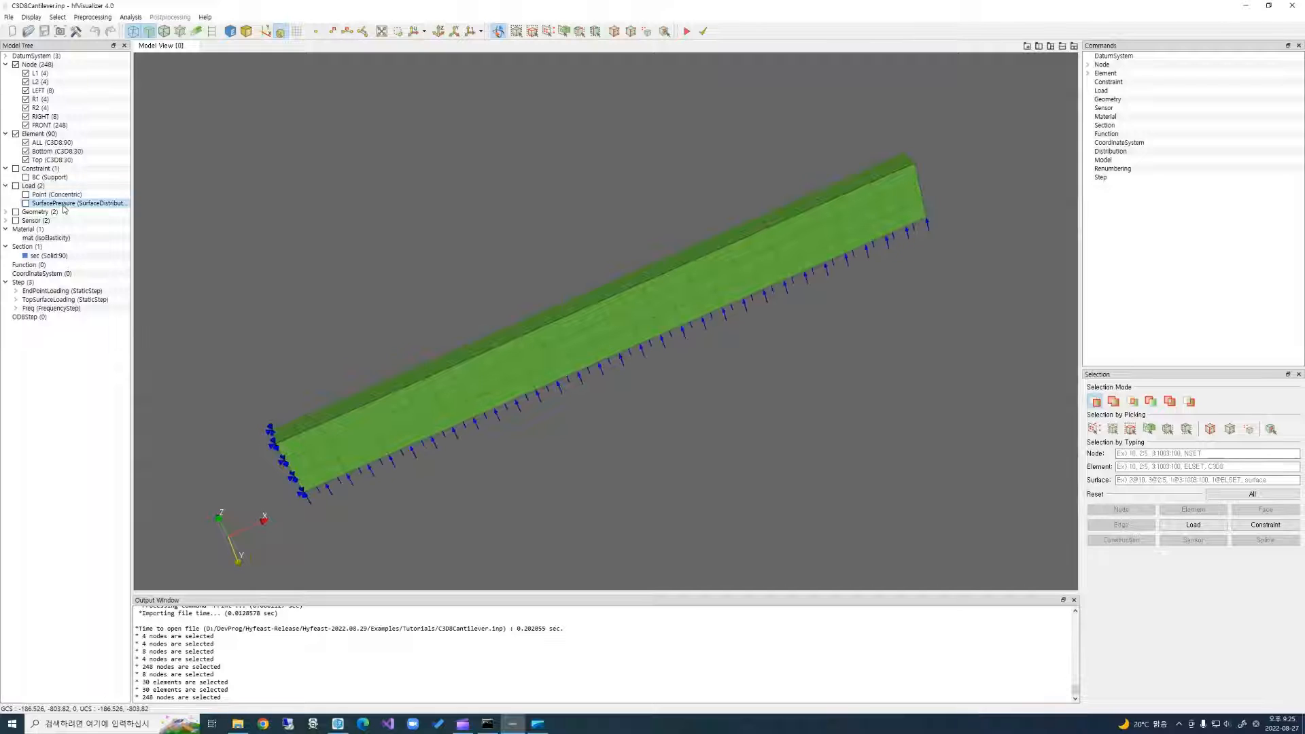
pyautogui.press('Up')
pyautogui.press('Up')
pyautogui.press('Up')
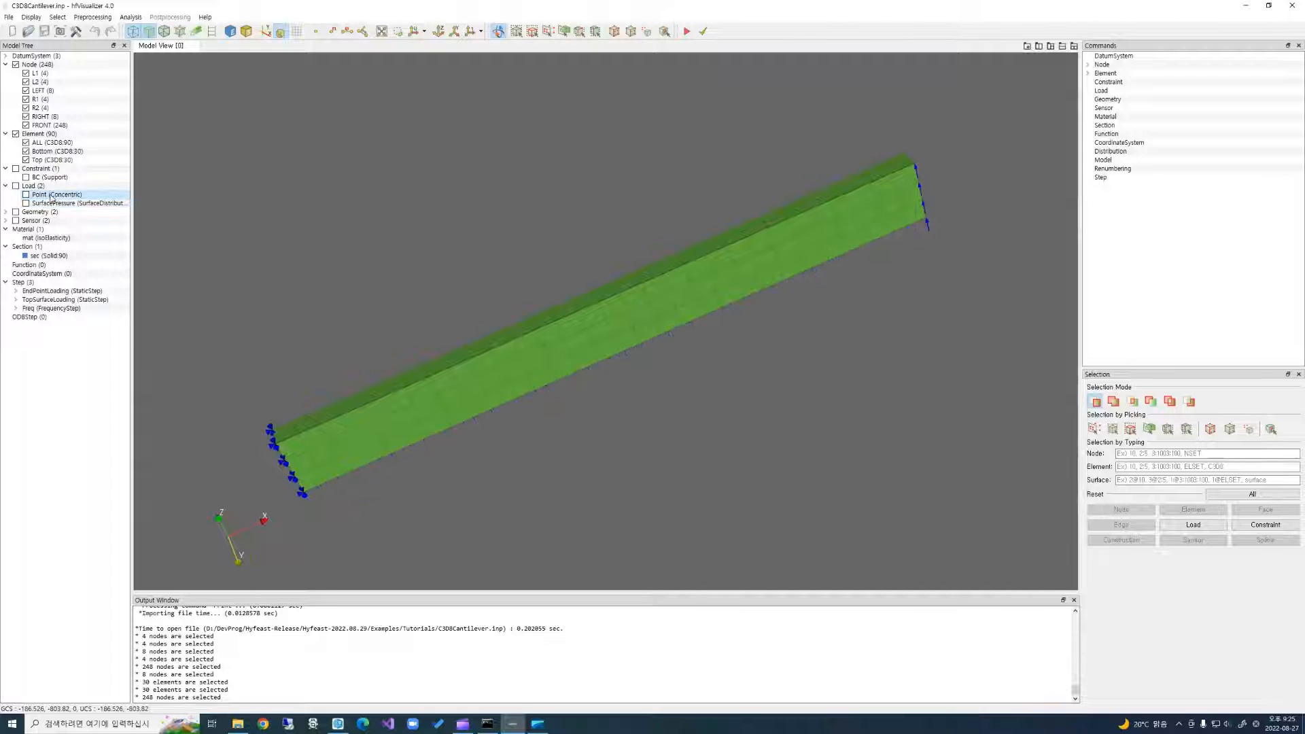
# Reset all selections to clear the highlighted support and load, viewing the beam from different angles.
pyautogui.moveTo(527, 372); pyautogui.dragTo(445, 286)
pyautogui.moveTo(495, 507); pyautogui.dragTo(380, 429)
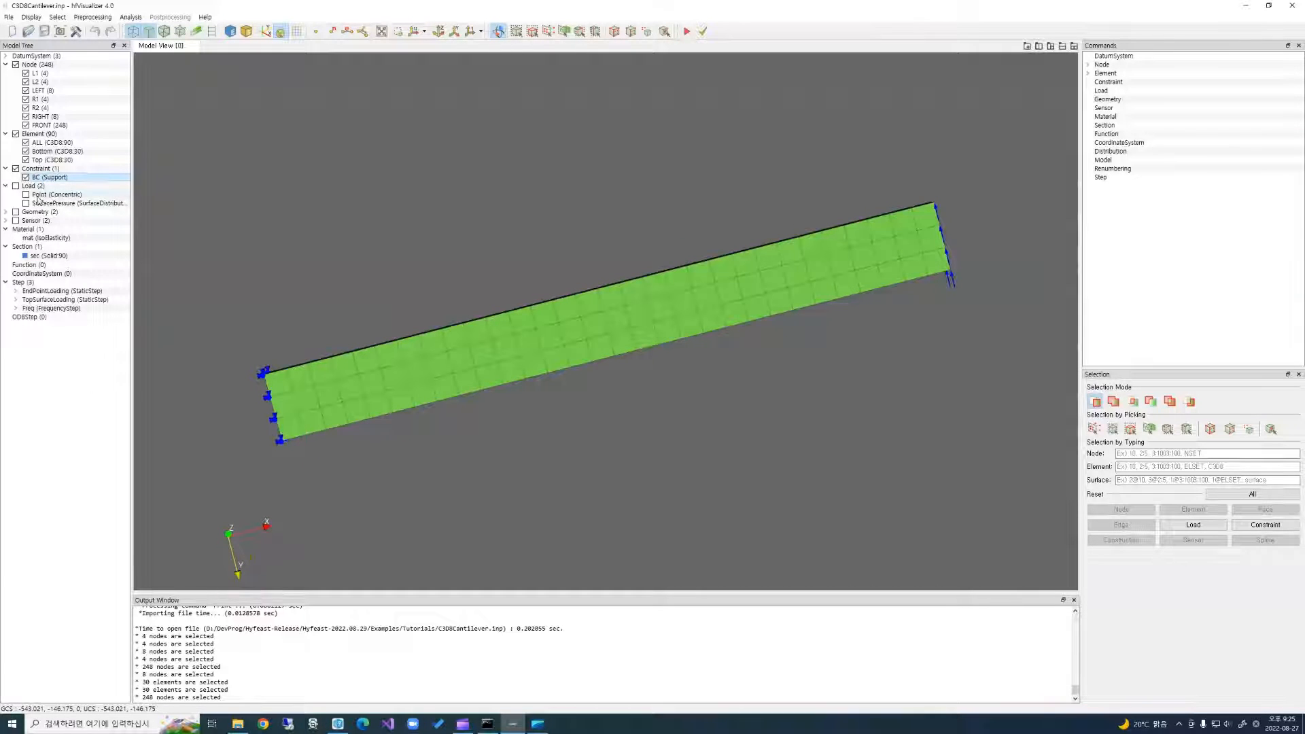
pyautogui.click(1253, 495)
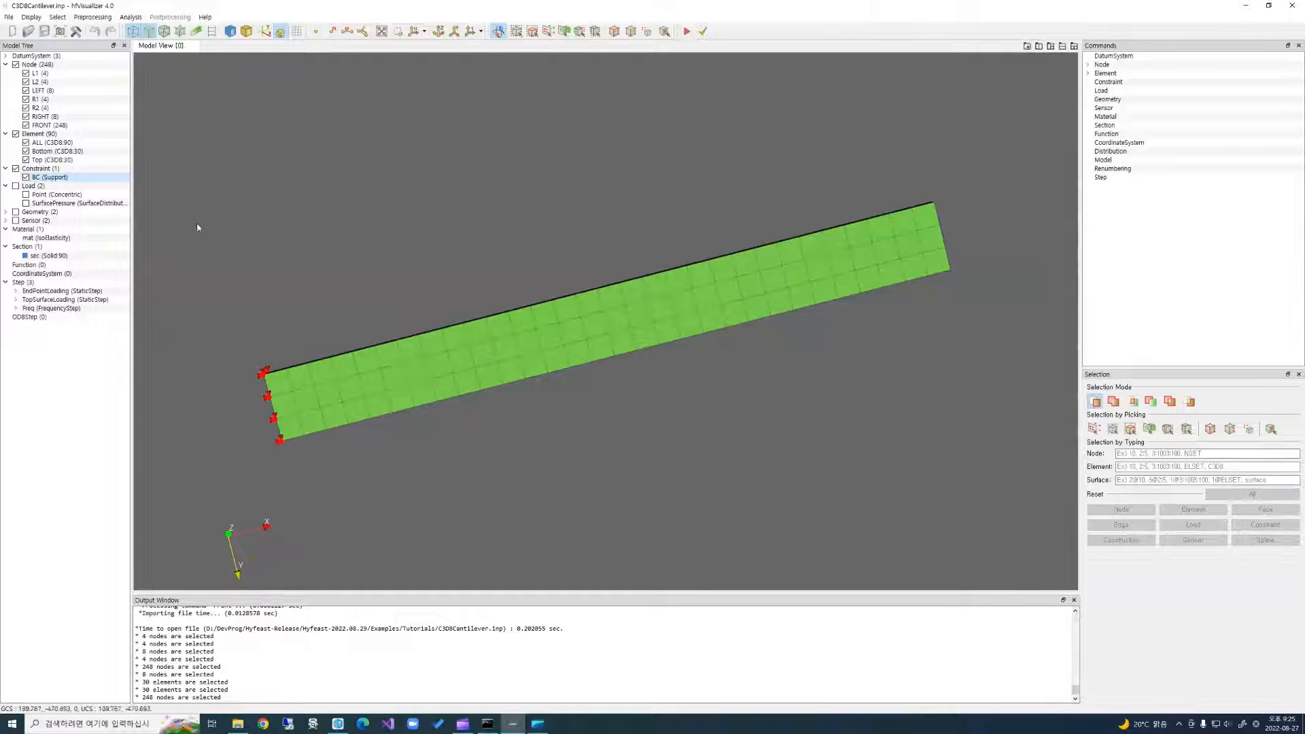
pyautogui.moveTo(381, 404); pyautogui.dragTo(392, 413)
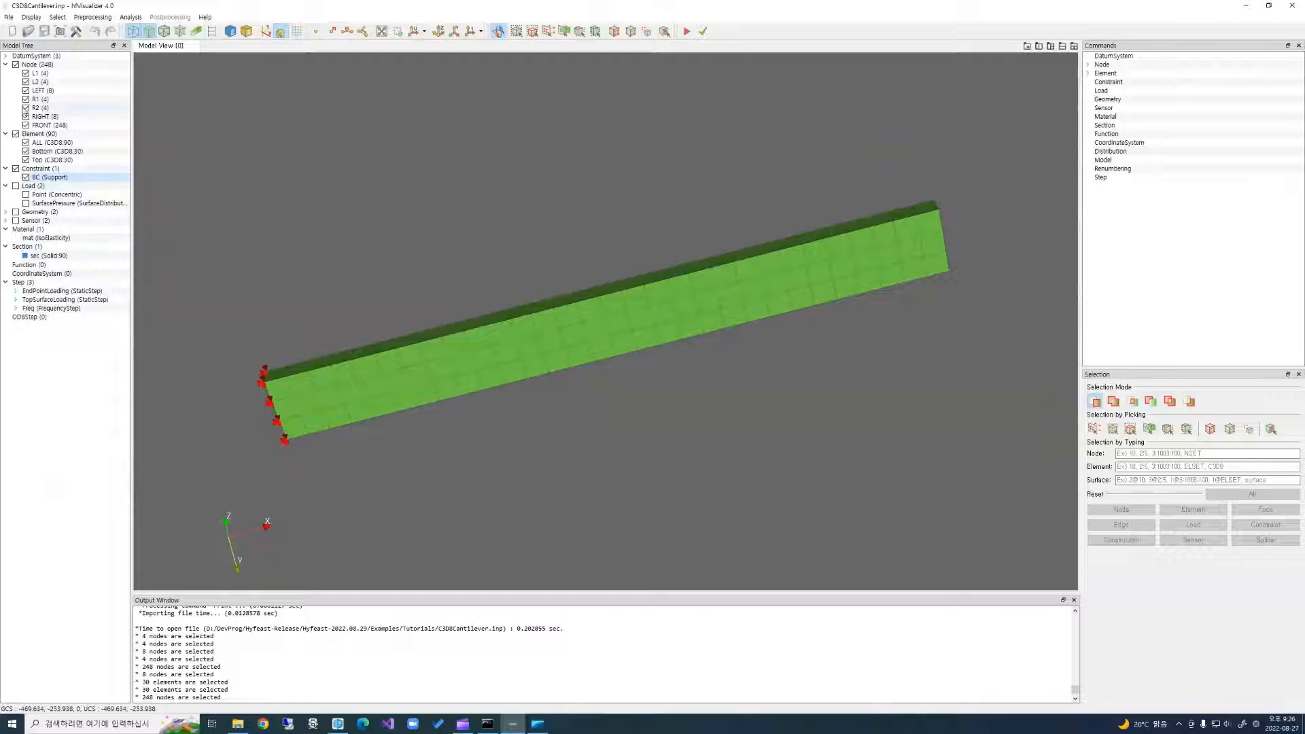
# Open the node table of the L1 node set to review its node coordinates, and close it.
pyautogui.rightClick(34, 71)
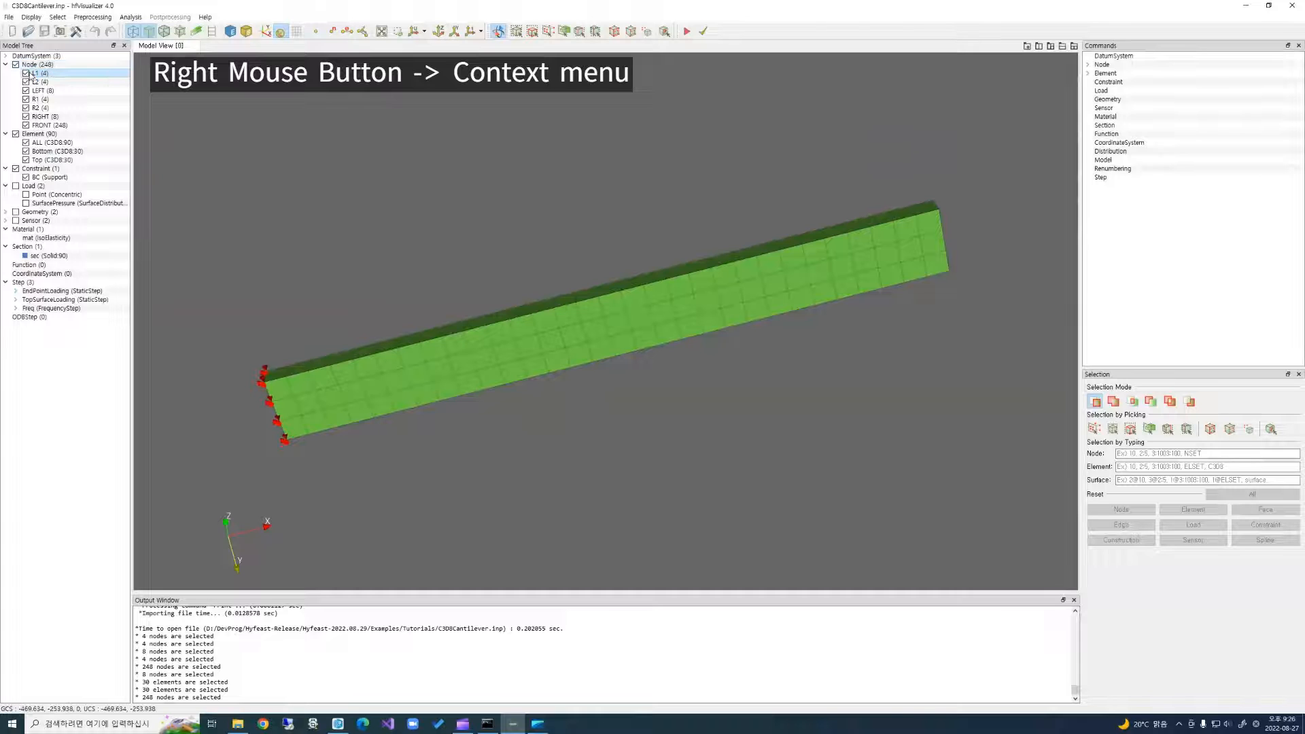
pyautogui.rightClick(30, 76)
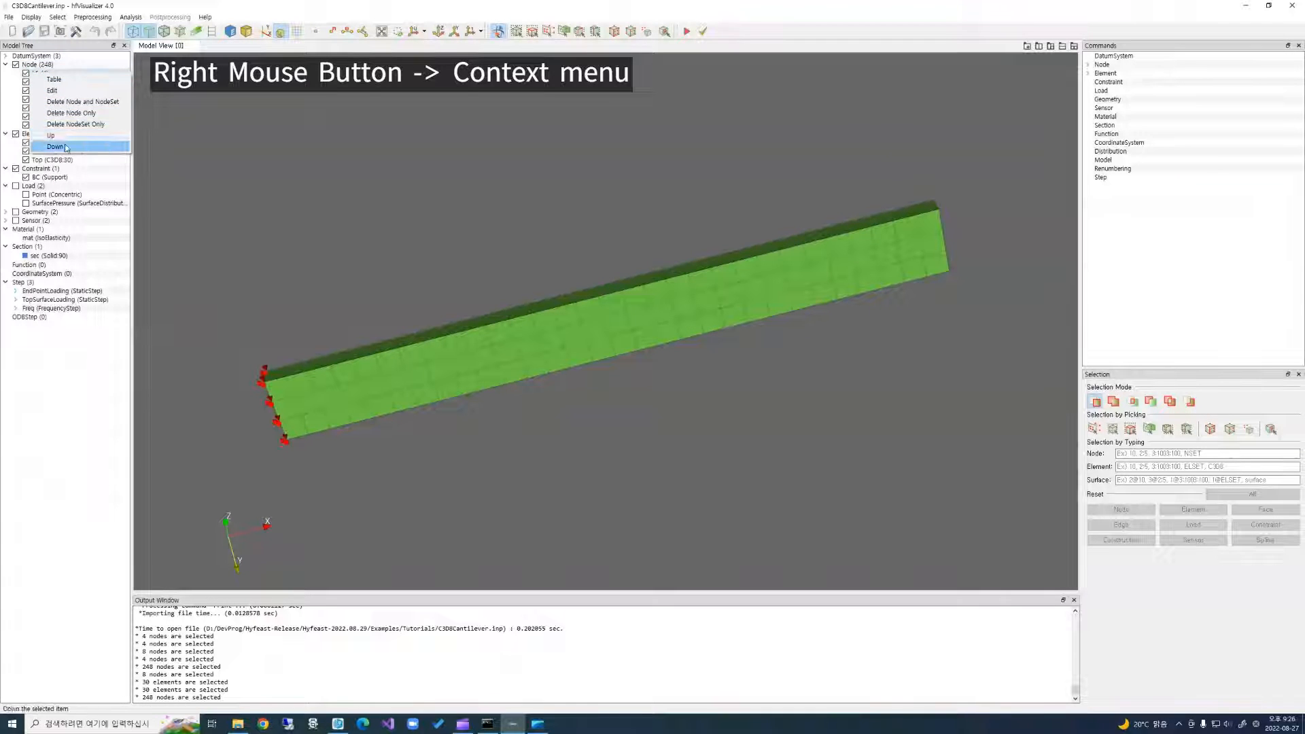
pyautogui.click(49, 80)
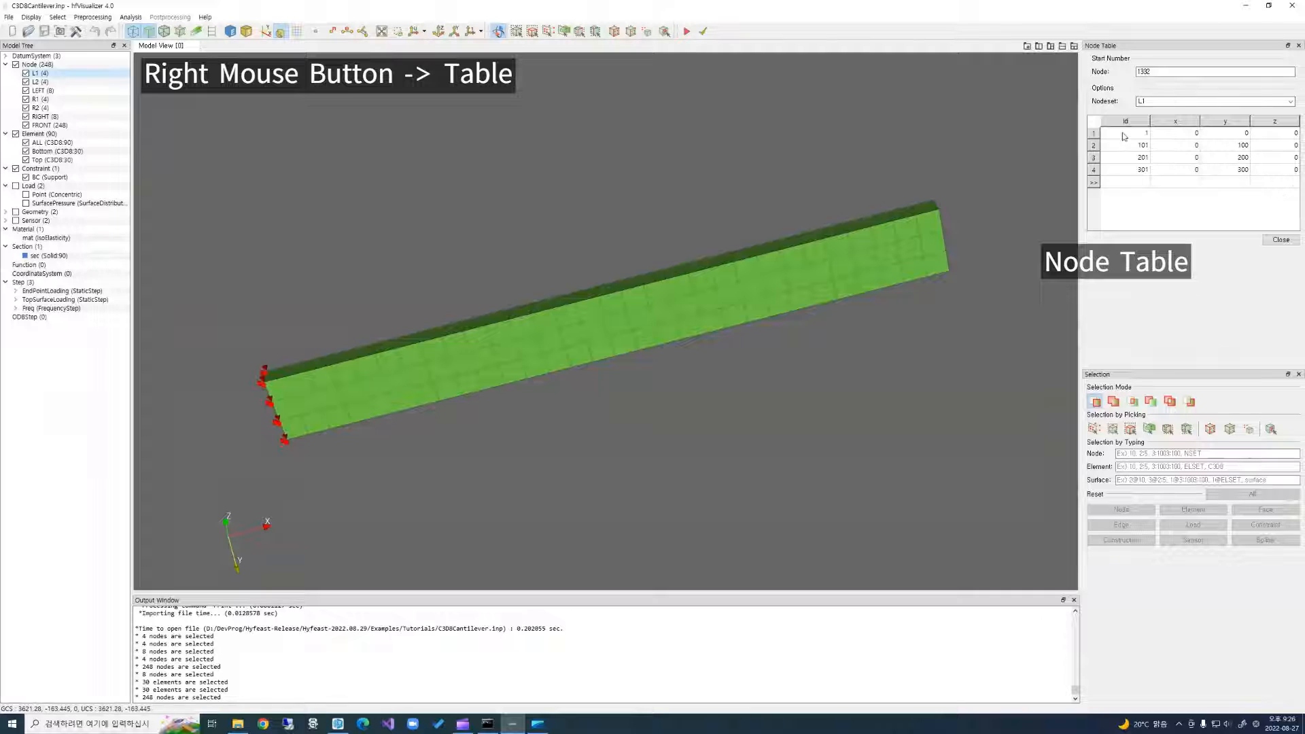
pyautogui.click(1281, 239)
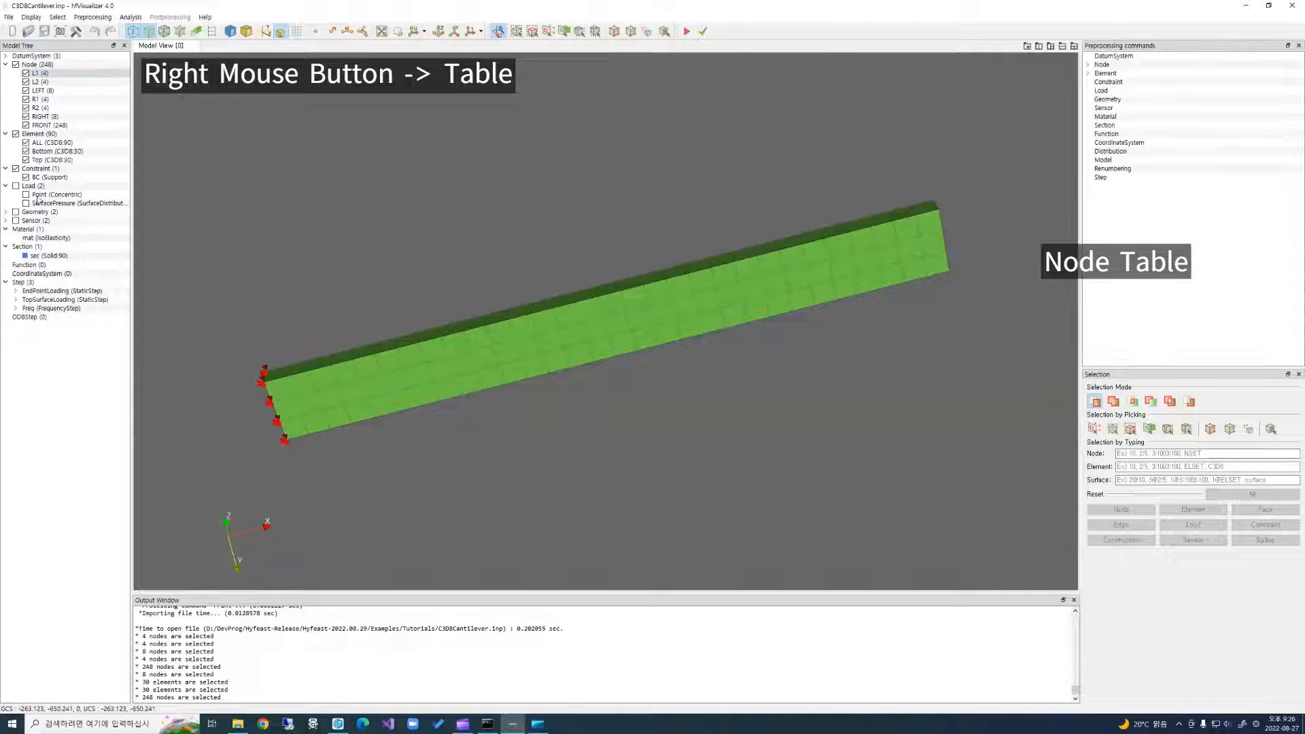
# Open the node table for all nodes of the model, review it, and close it.
pyautogui.rightClick(27, 65)
pyautogui.click(47, 75)
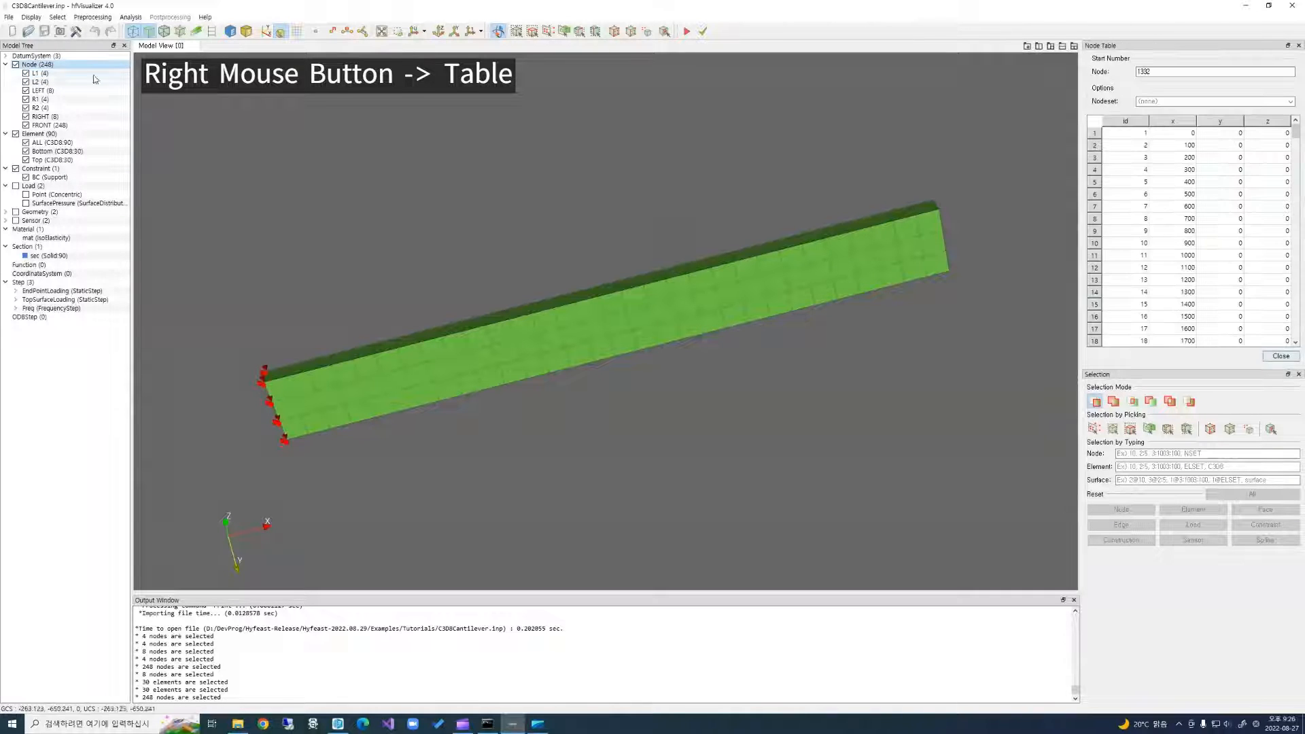
pyautogui.click(1281, 356)
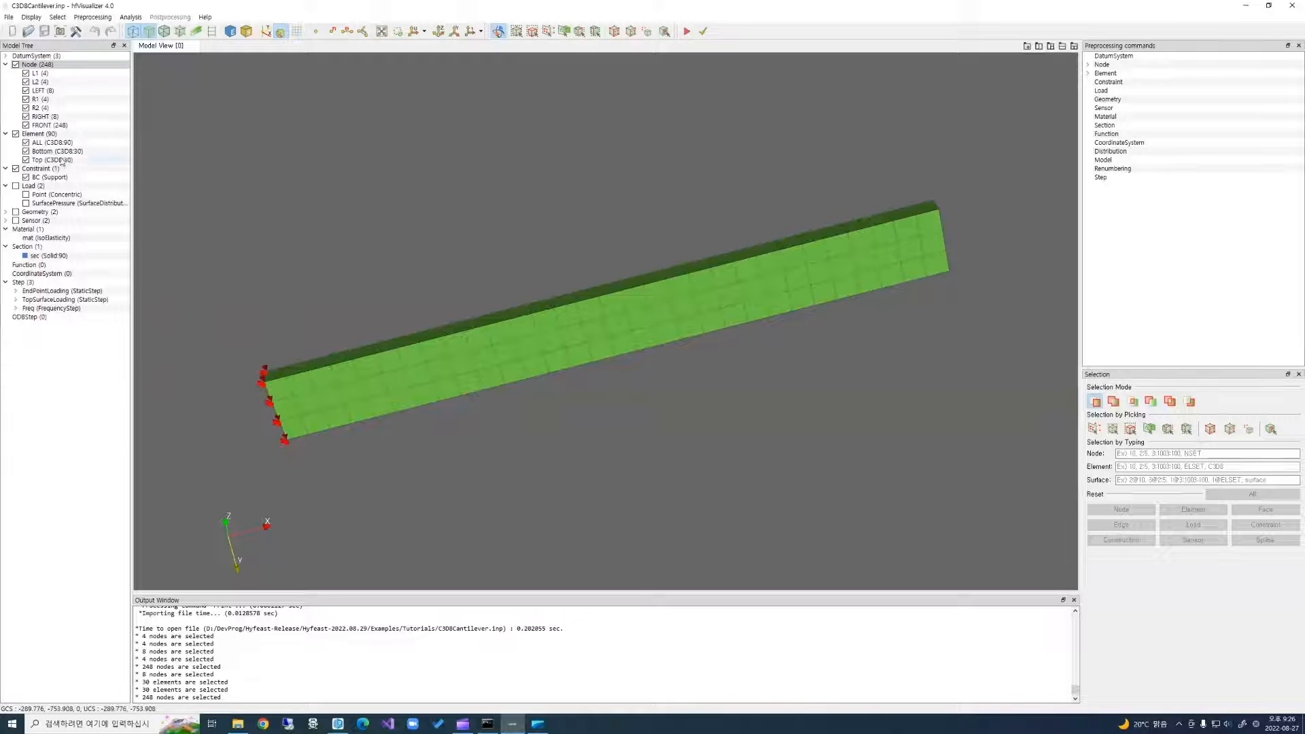
# Open the definition of the RIGHT node set, mark its node number line, and close the definition.
pyautogui.rightClick(43, 118)
pyautogui.click(65, 136)
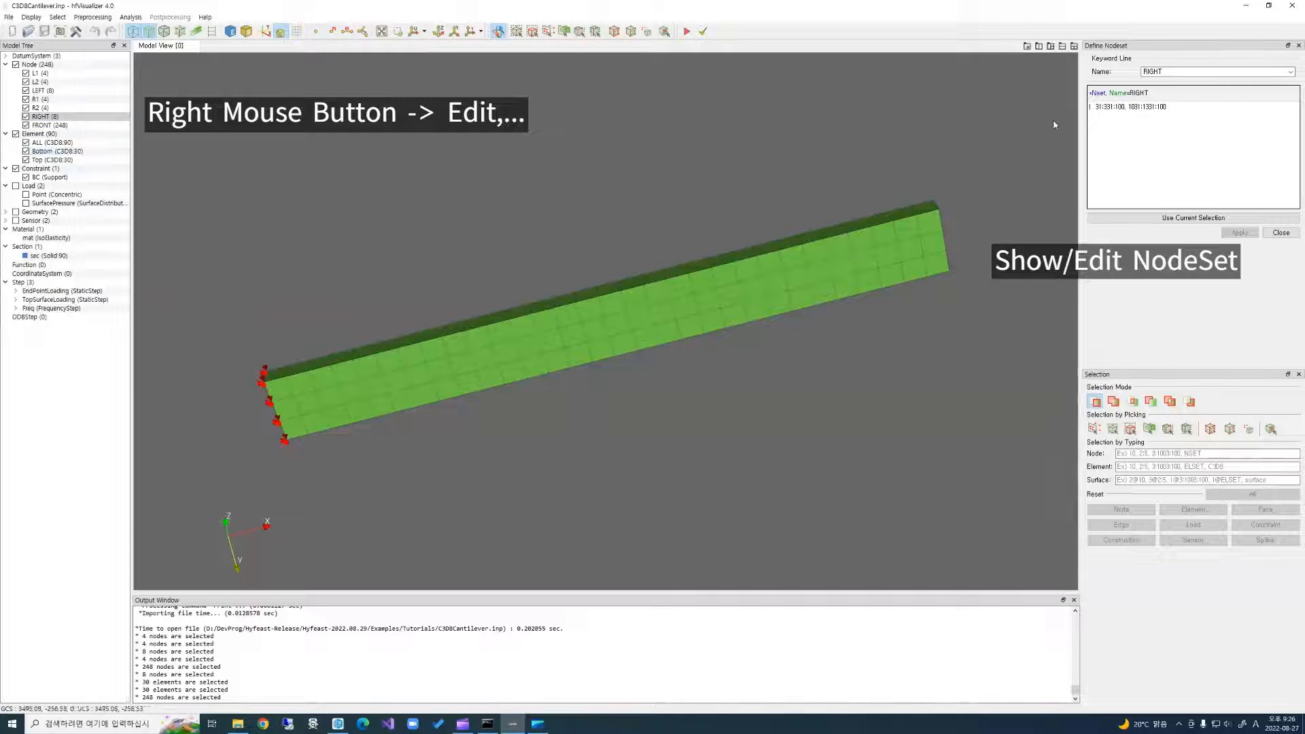
pyautogui.moveTo(1172, 107); pyautogui.dragTo(1090, 107)
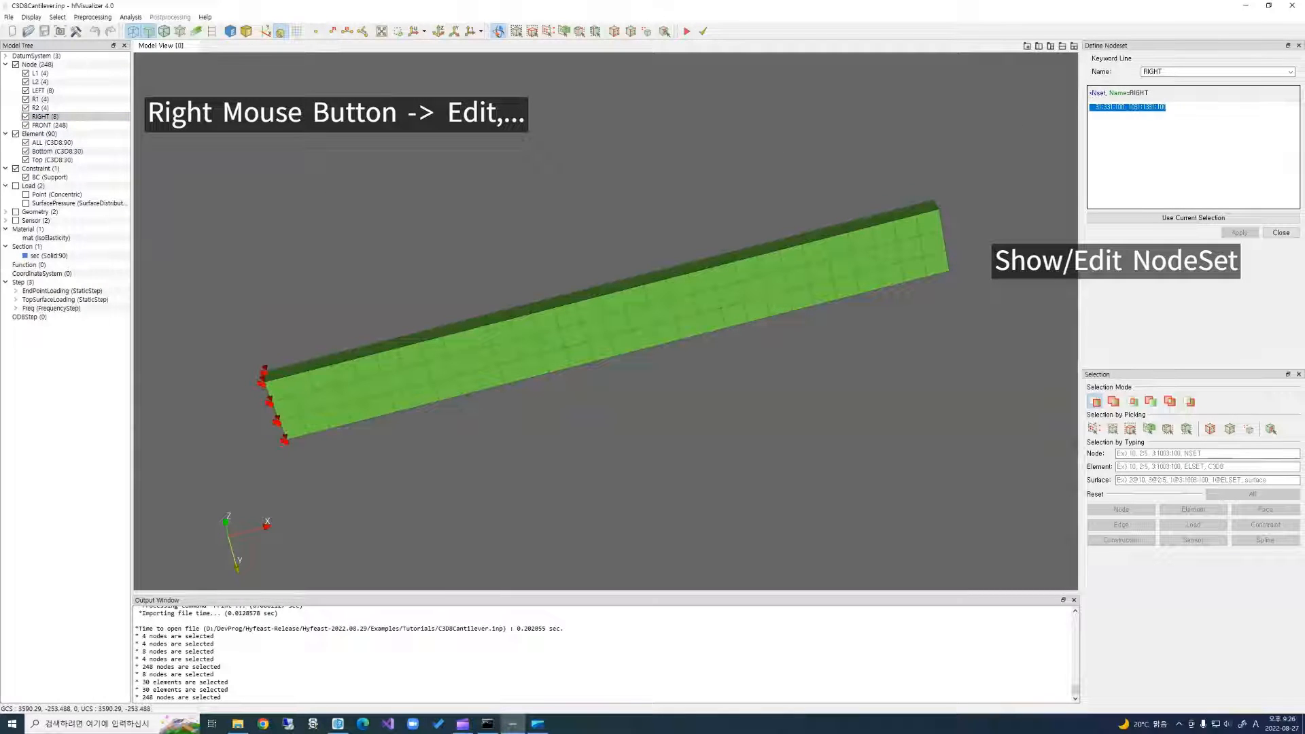
pyautogui.click(1281, 233)
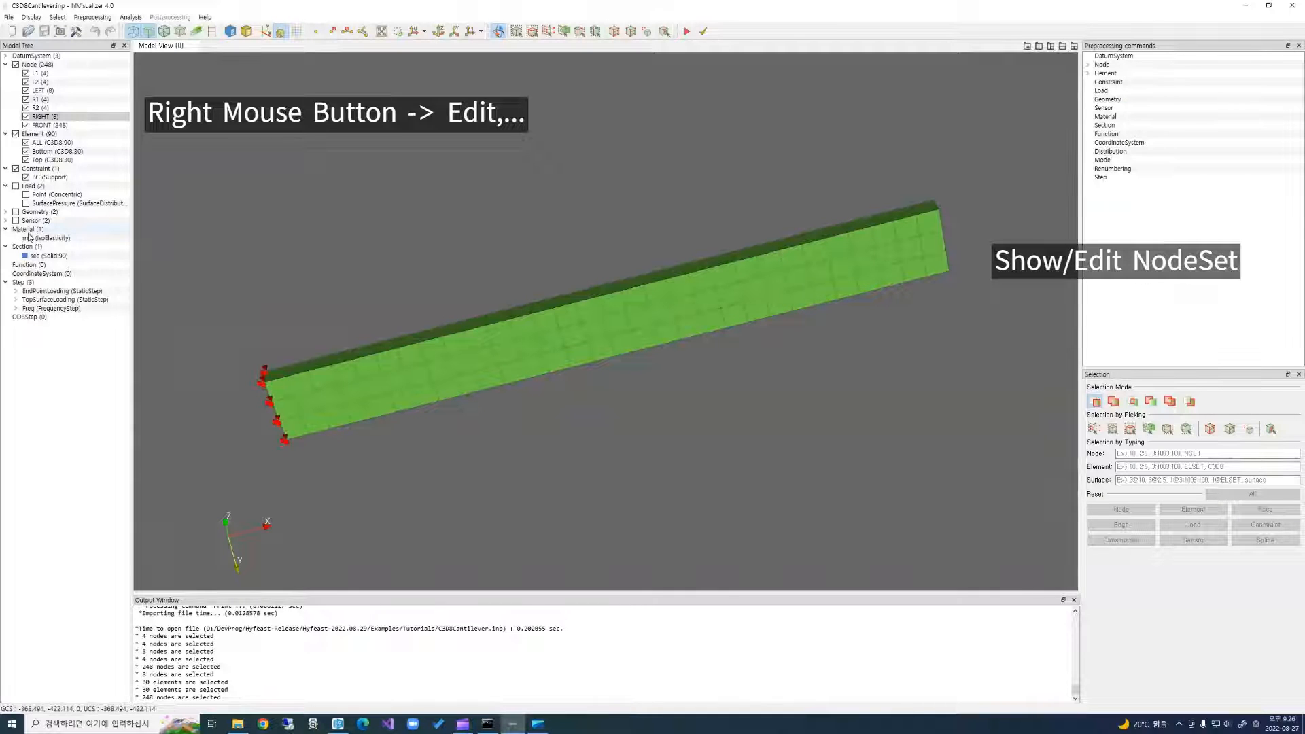
# Open the definitions of the BC support constraint and the mat material to review them.
pyautogui.rightClick(49, 178)
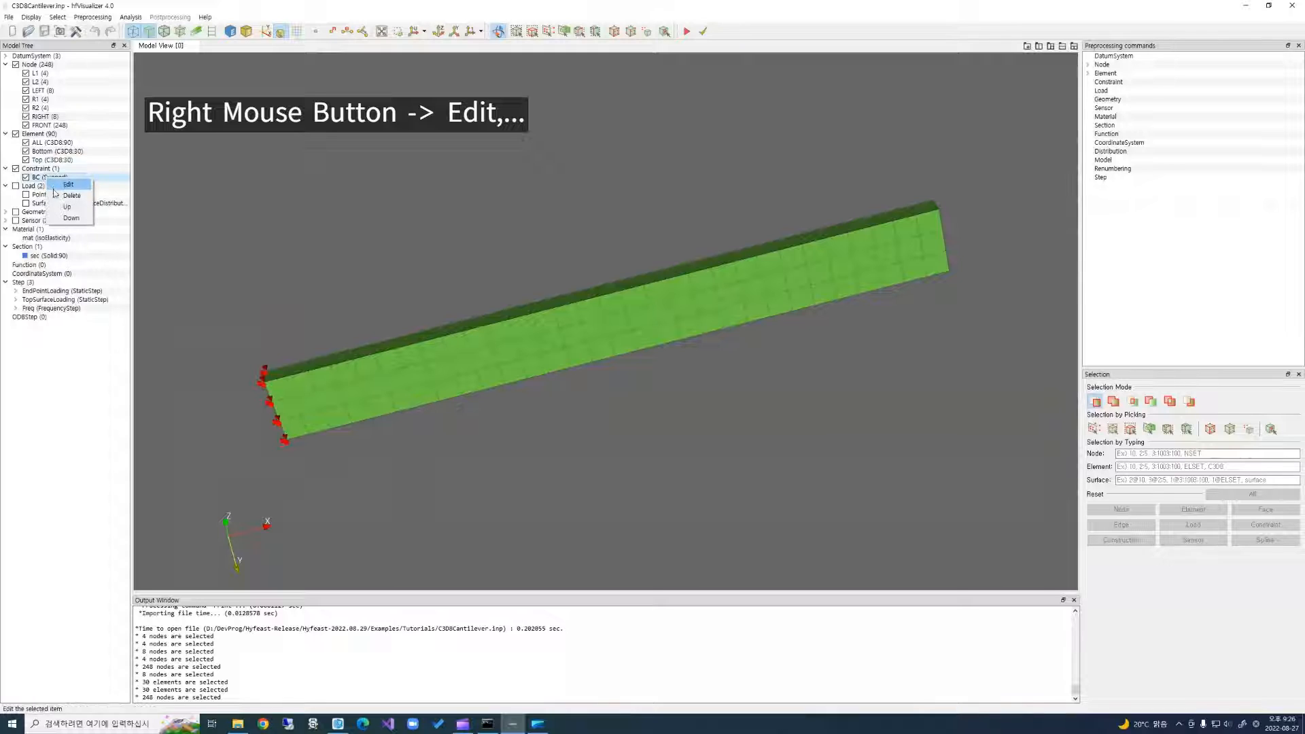
pyautogui.click(68, 185)
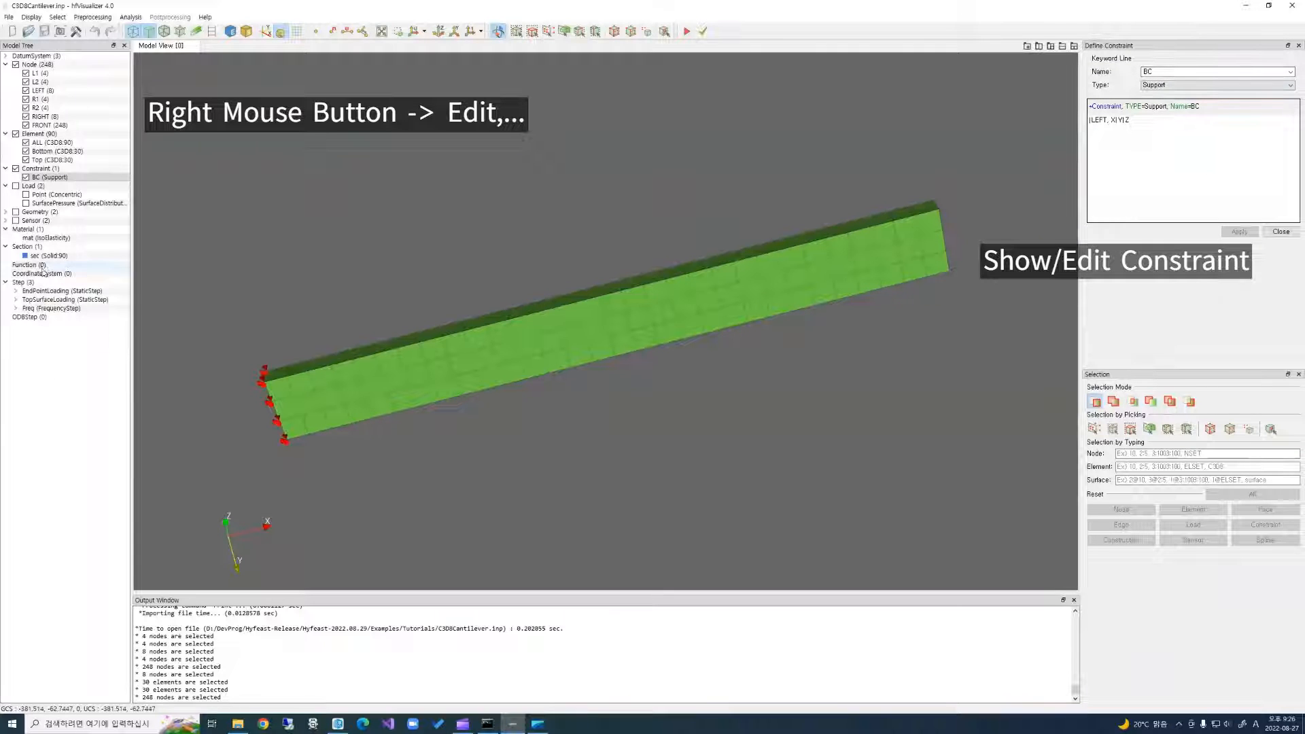
pyautogui.rightClick(47, 238)
pyautogui.click(68, 246)
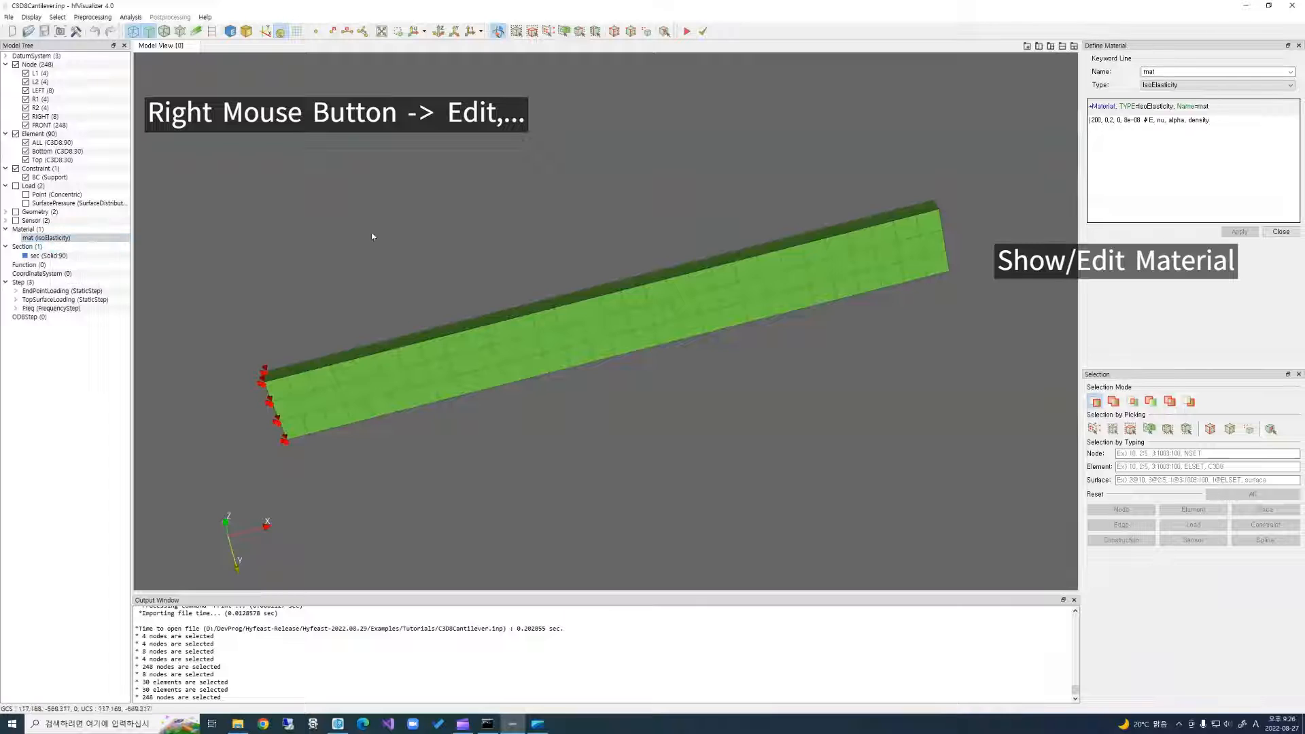
# Open the definition of the sec section to review its type, material and mass options, and close it.
pyautogui.click(44, 265)
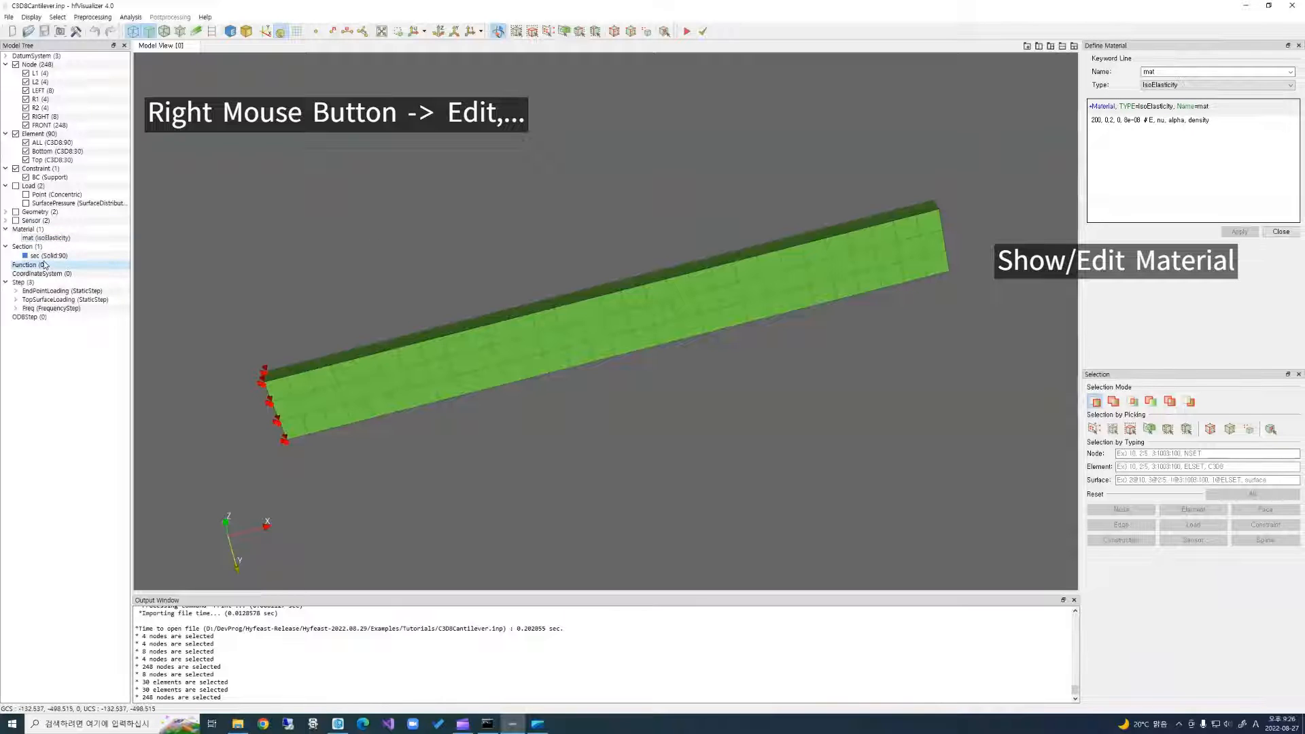
pyautogui.click(48, 256)
pyautogui.rightClick(48, 255)
pyautogui.click(68, 265)
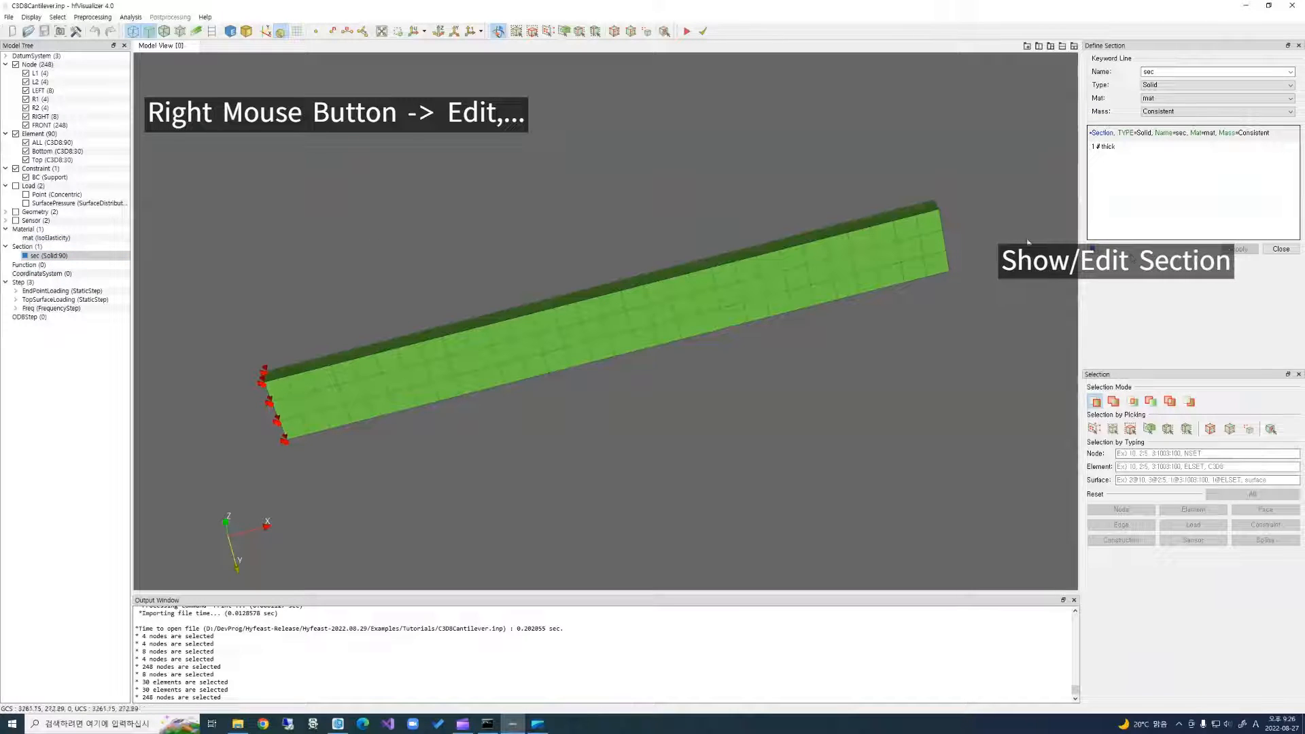
pyautogui.click(1280, 249)
# Reopen the sec section's definition and turn on section color shading for the beam.
pyautogui.click(32, 258)
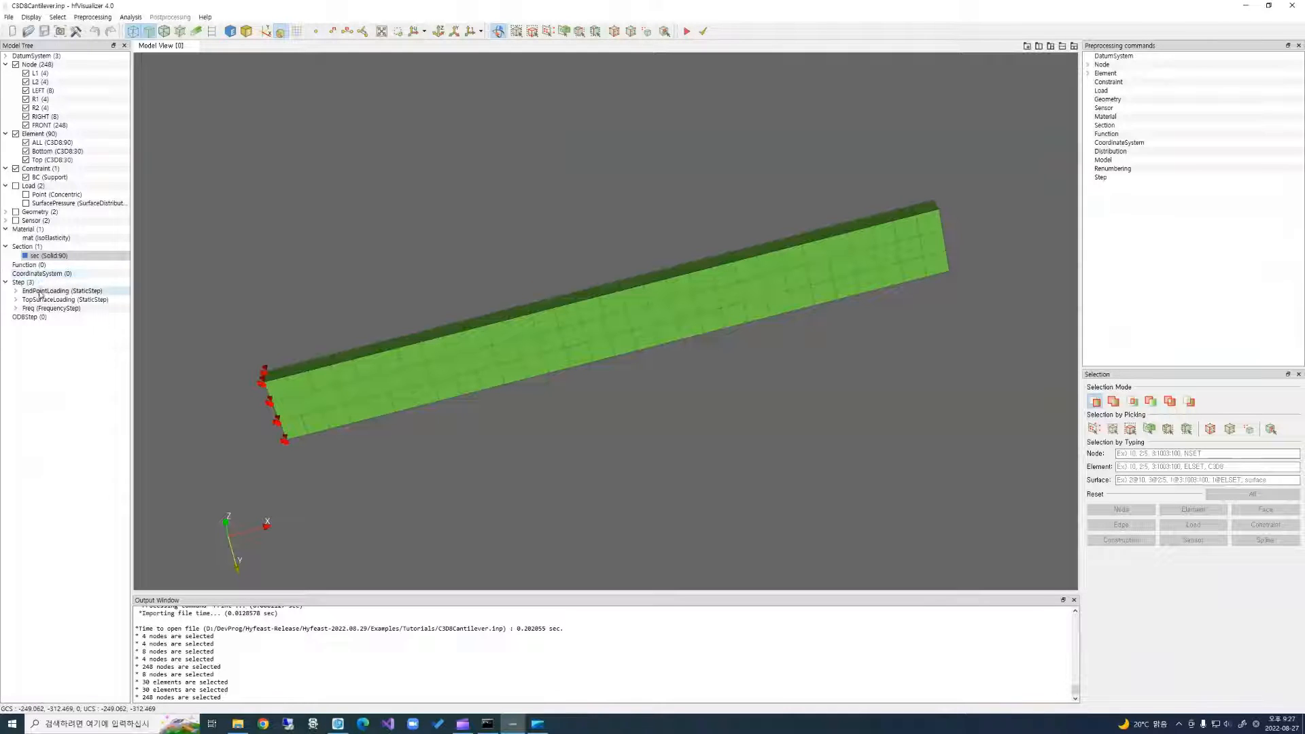
pyautogui.rightClick(37, 256)
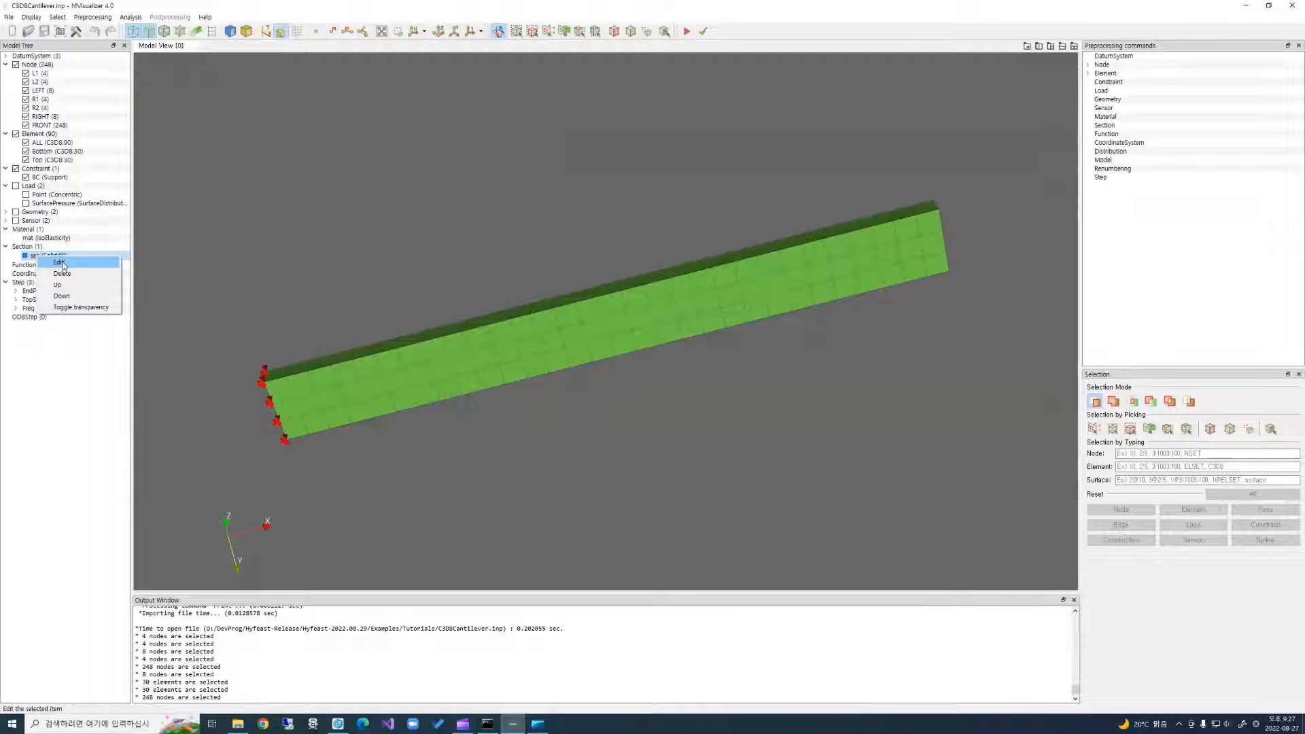
pyautogui.click(59, 263)
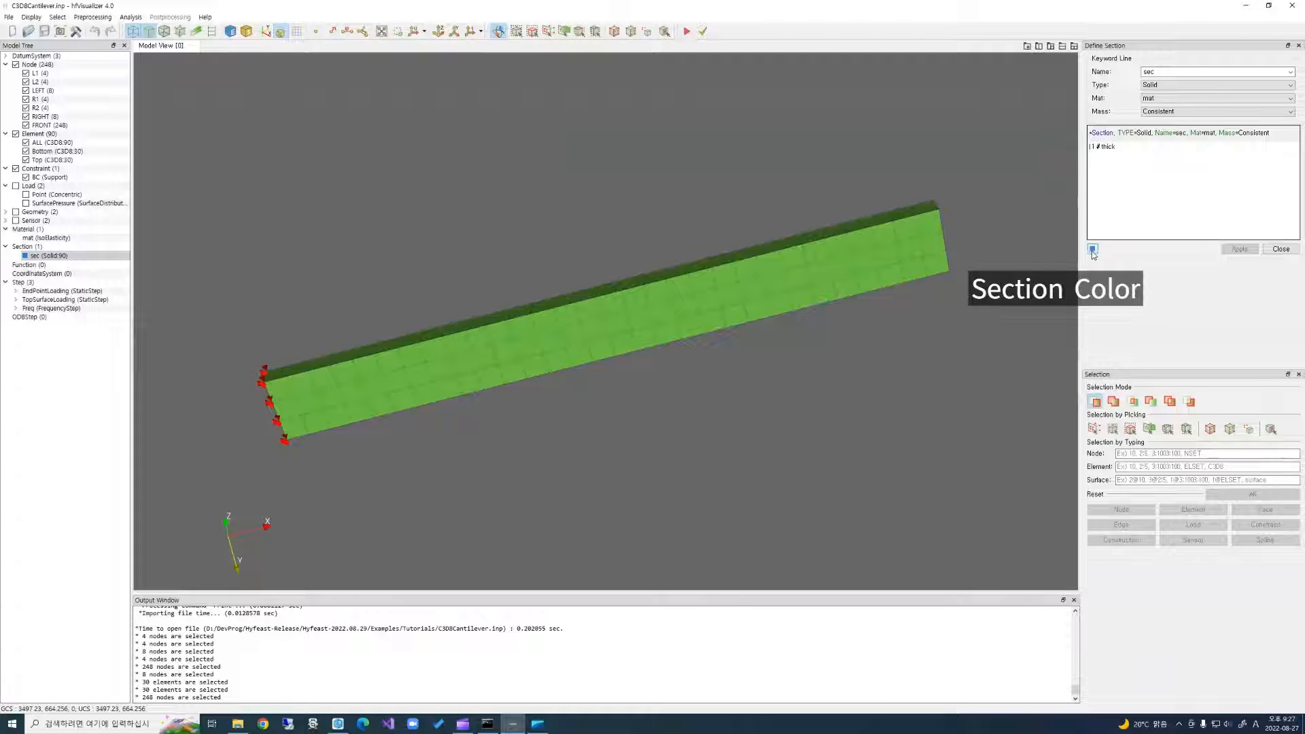
pyautogui.click(246, 32)
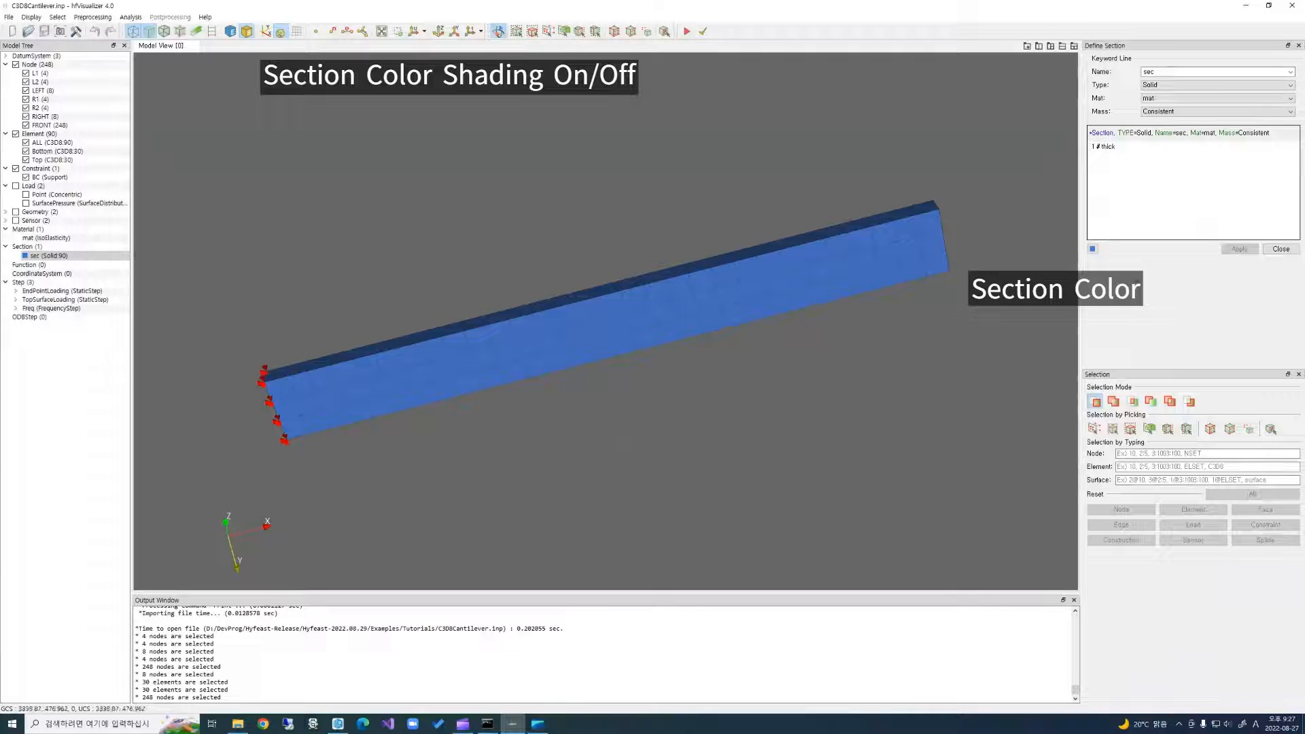
# Change the sec section's color to bright green, inspect the beam from another angle, and turn off section color shading.
pyautogui.click(1092, 249)
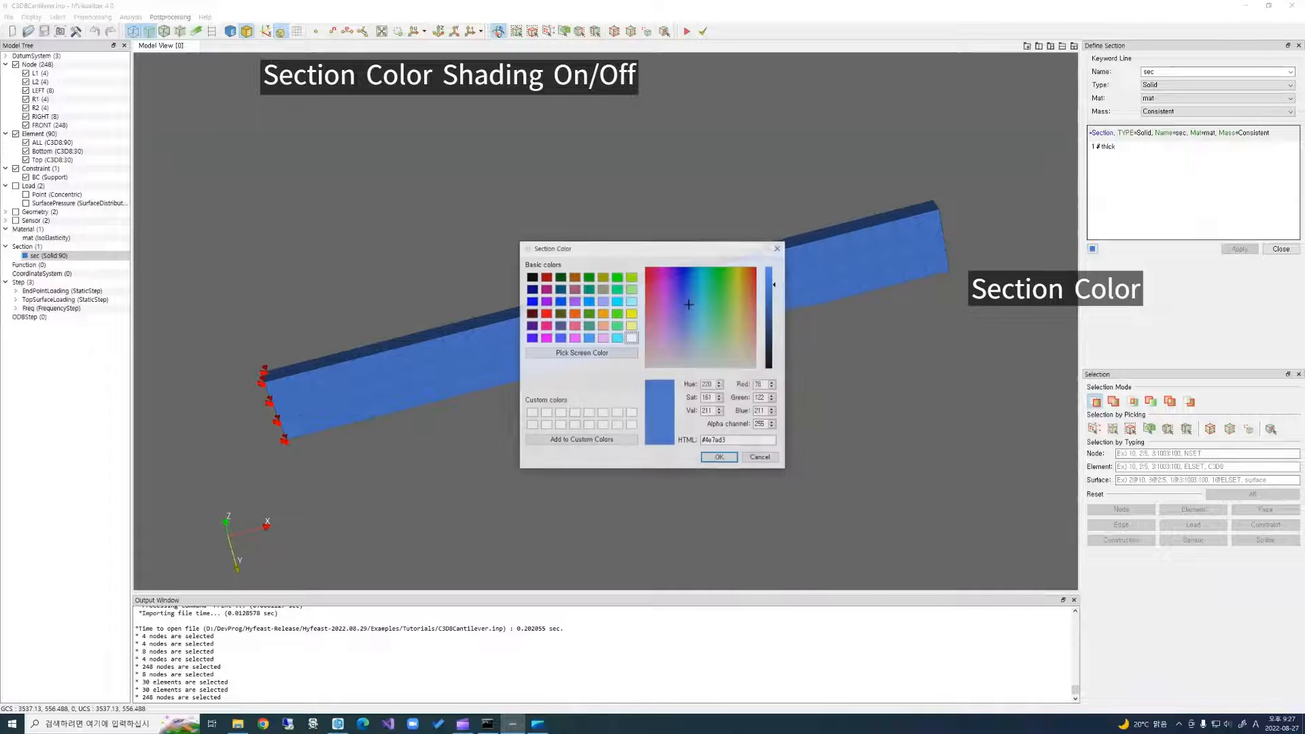
pyautogui.click(560, 301)
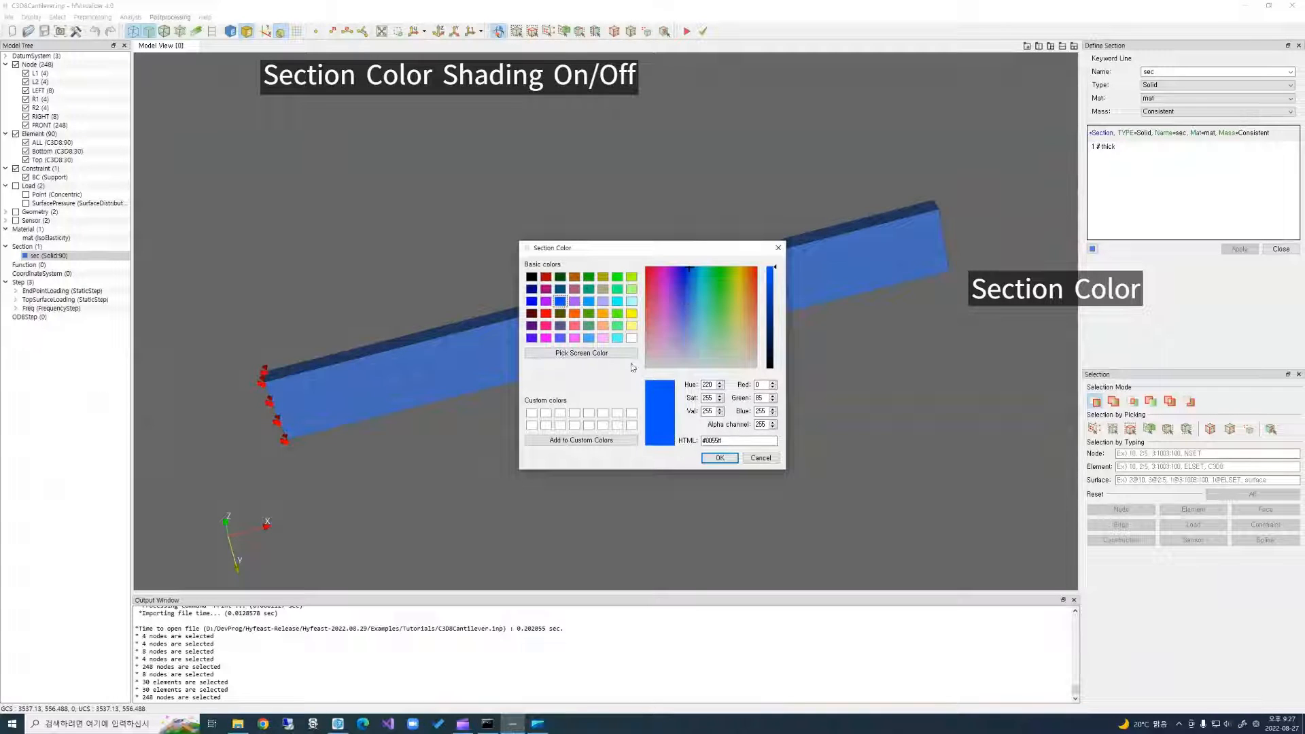
pyautogui.click(618, 290)
pyautogui.click(720, 458)
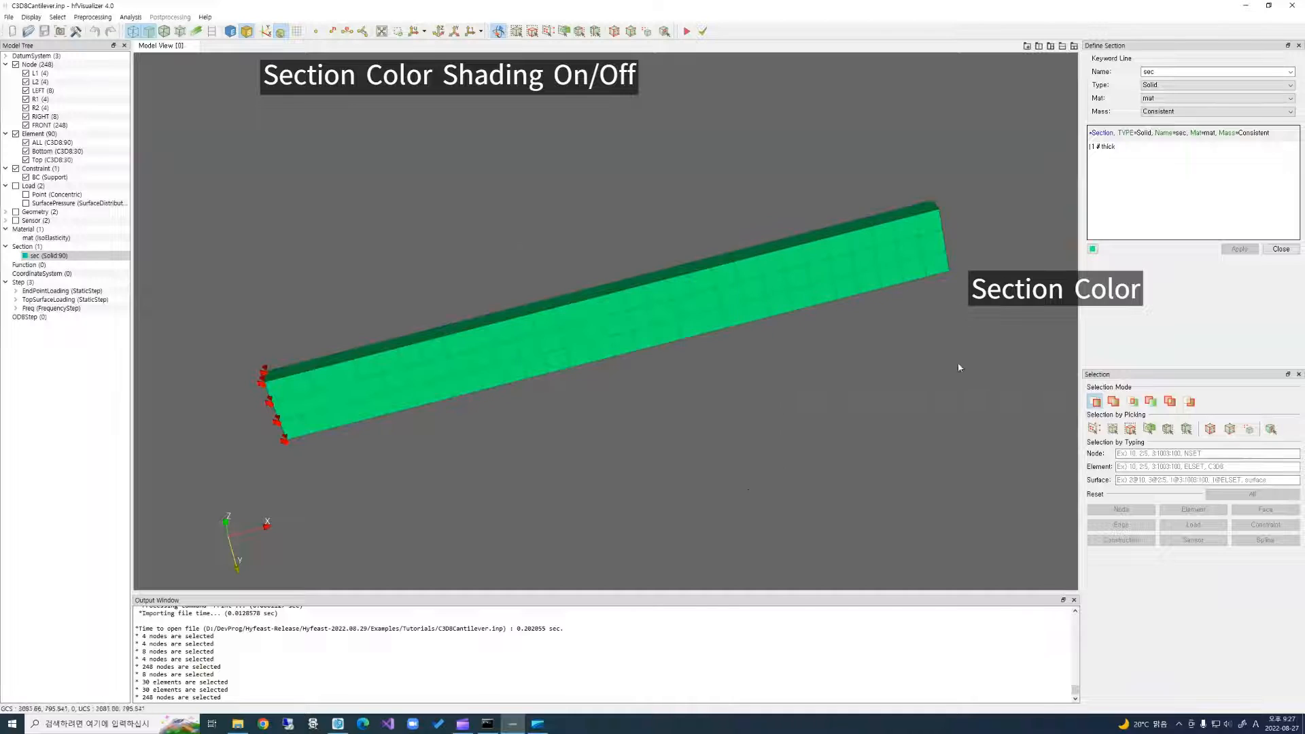
pyautogui.moveTo(565, 318)
pyautogui.mouseDown()
pyautogui.moveTo(544, 307)
pyautogui.moveTo(482, 345)
pyautogui.moveTo(553, 329)
pyautogui.moveTo(577, 399)
pyautogui.moveTo(508, 408)
pyautogui.mouseUp()
pyautogui.click(248, 33)
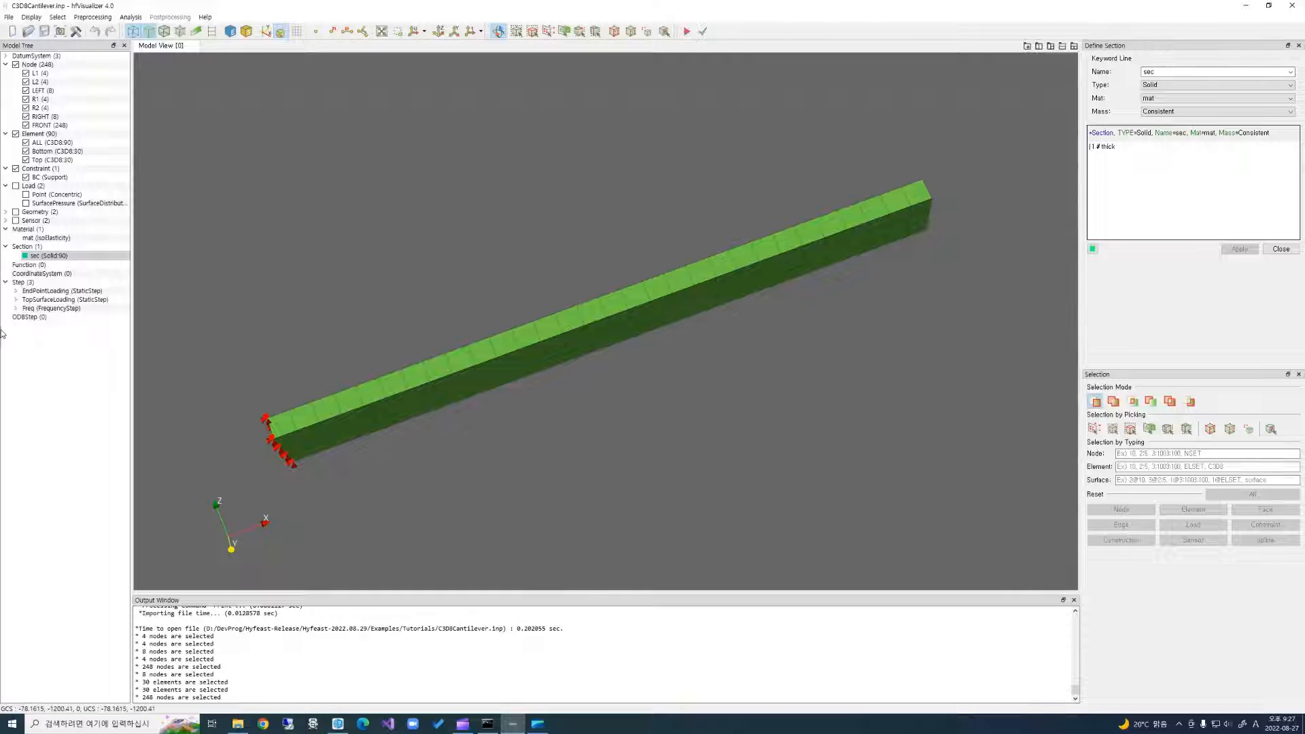
# Expand the EndPointLoading, TopSurfaceLoading and Freq steps in the model tree to view their elements, constraints and loads.
pyautogui.click(15, 291)
pyautogui.click(31, 334)
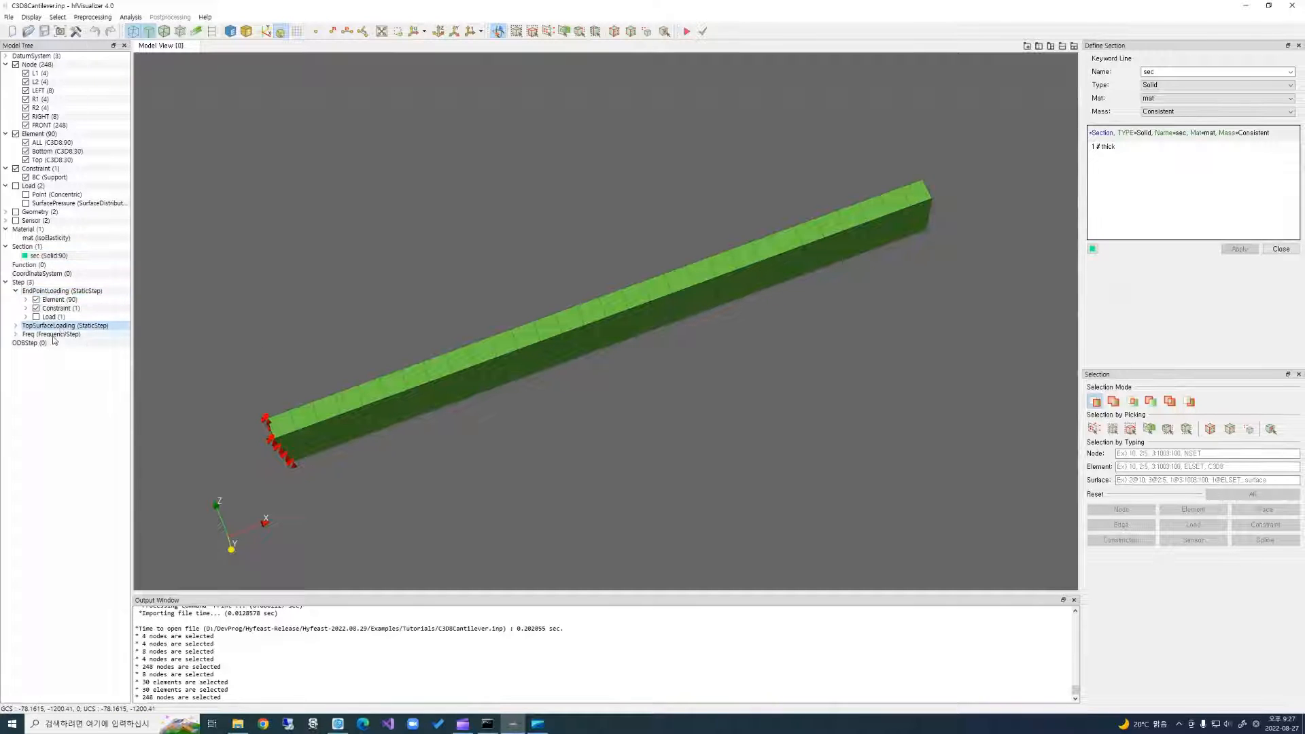
pyautogui.click(16, 334)
pyautogui.click(16, 325)
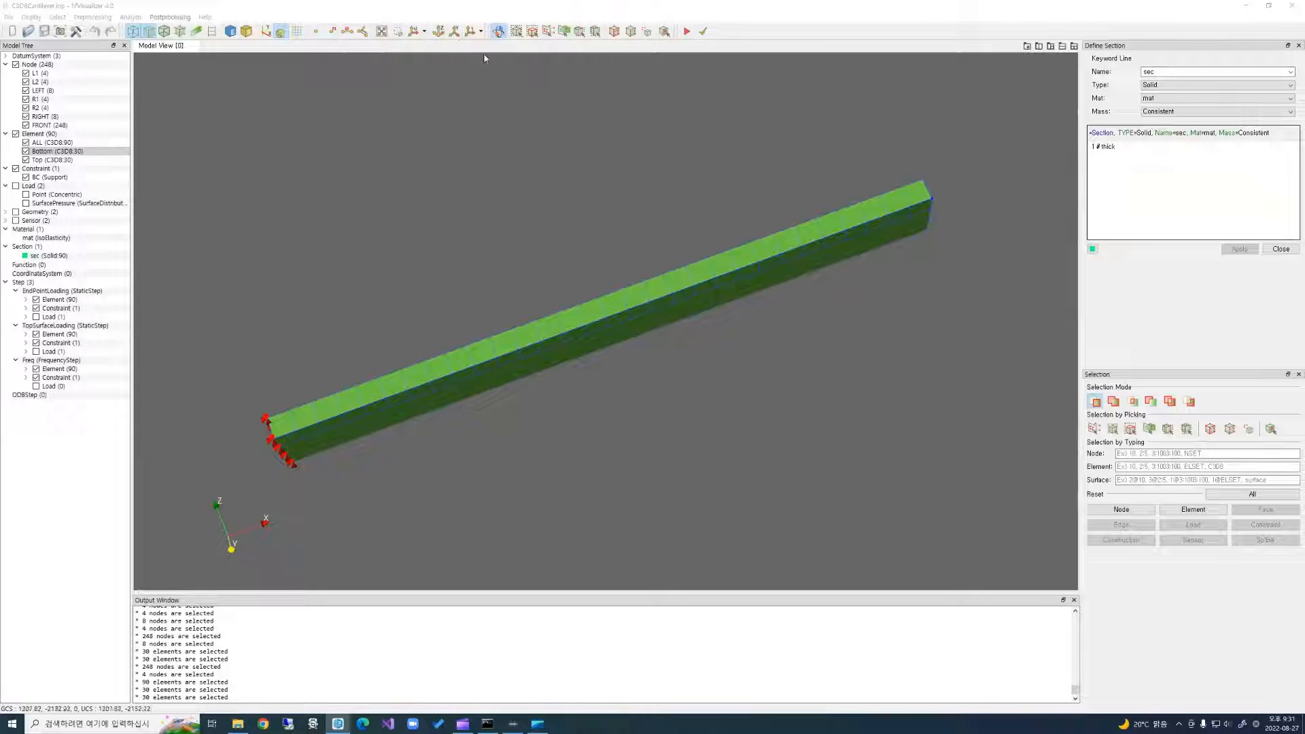
# Box-select nodes by surface around the middle of the beam, reset all selections, and box-select another group of surface nodes.
pyautogui.click(517, 34)
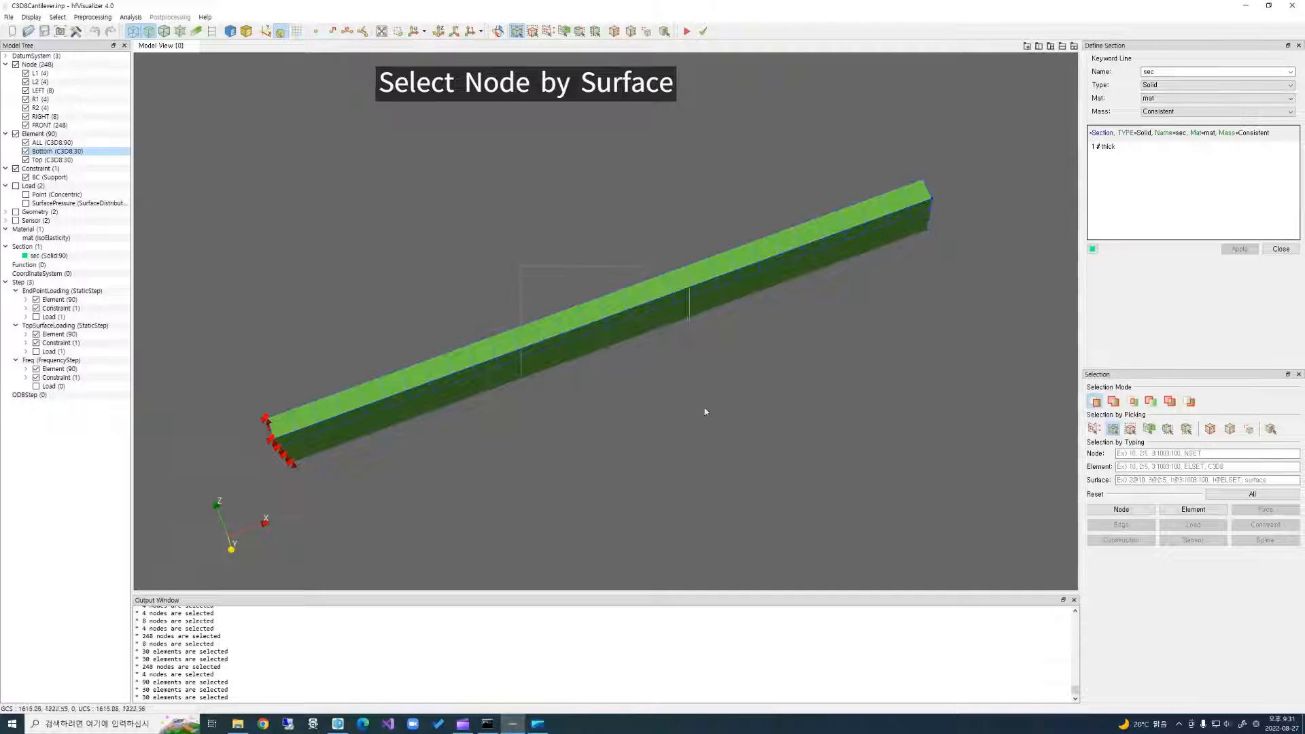
pyautogui.moveTo(705, 412); pyautogui.dragTo(719, 433)
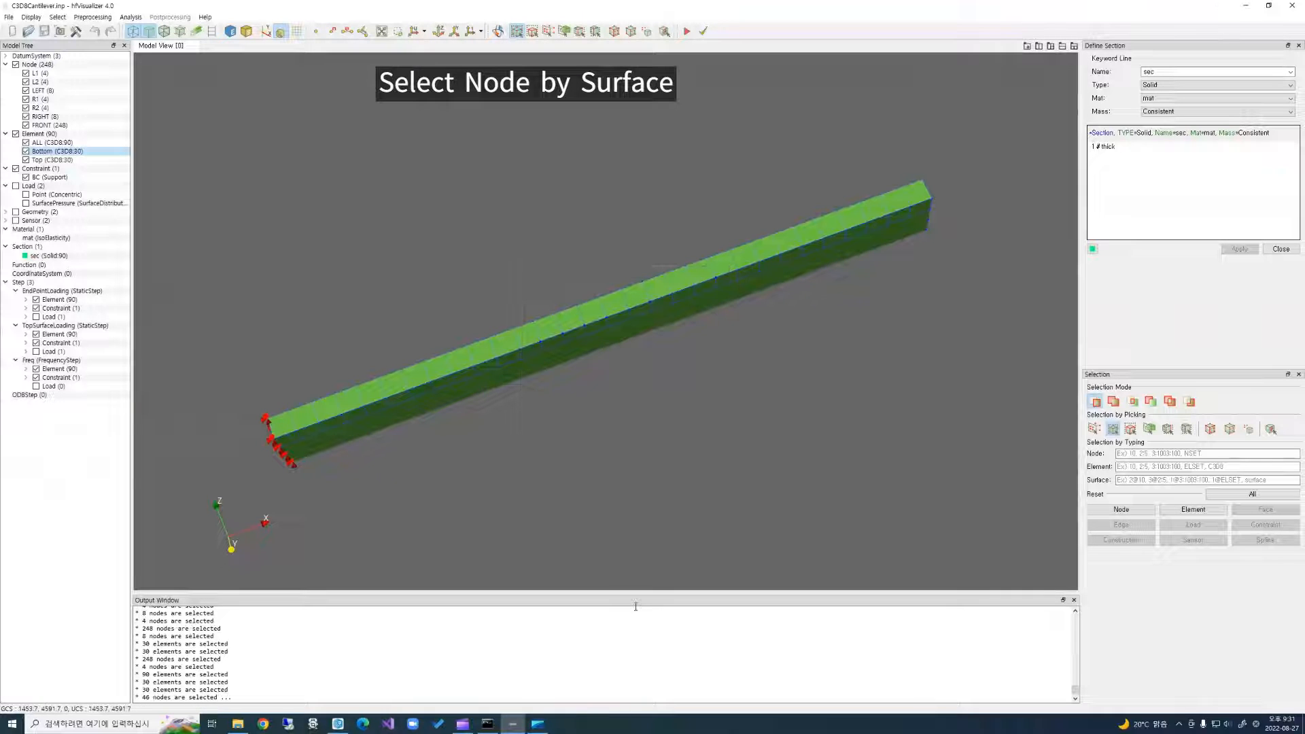
pyautogui.click(1250, 494)
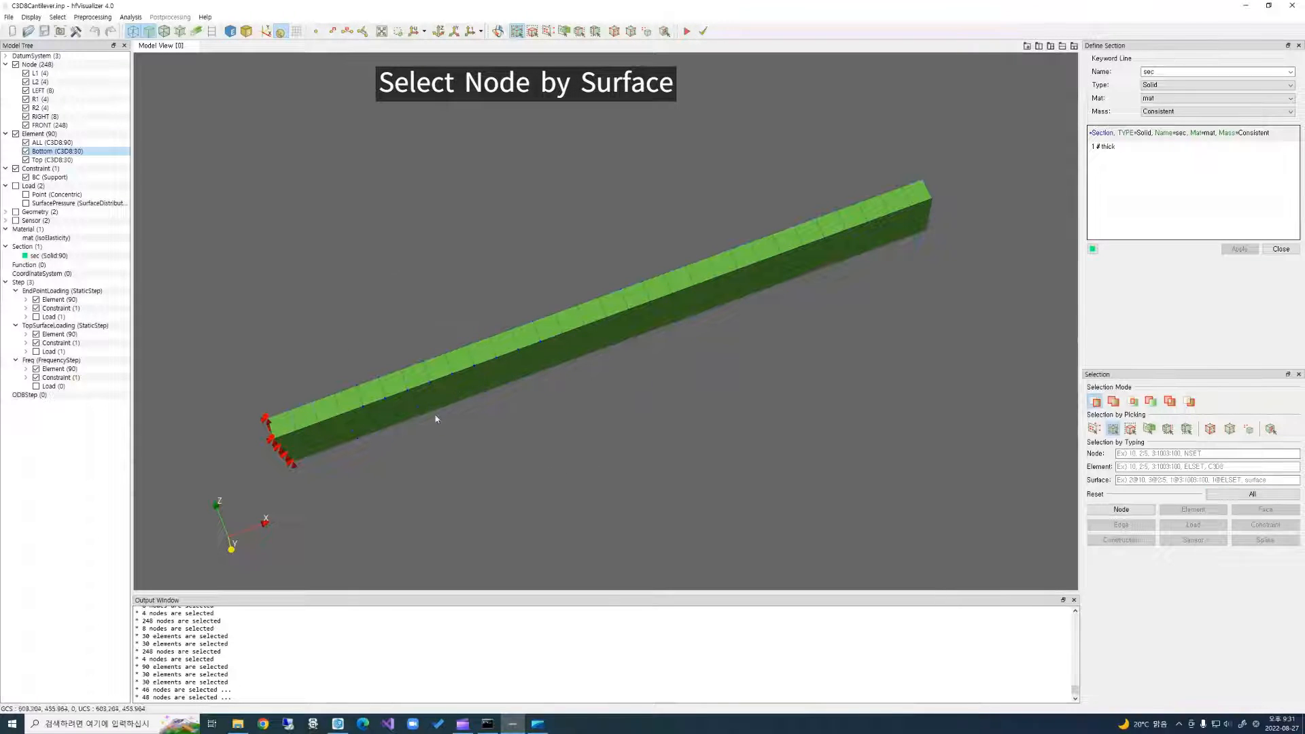
pyautogui.moveTo(572, 284); pyautogui.dragTo(685, 398)
# Switch to selecting elements by surface, box-select elements in two areas of the beam, and reset all selections.
pyautogui.click(533, 32)
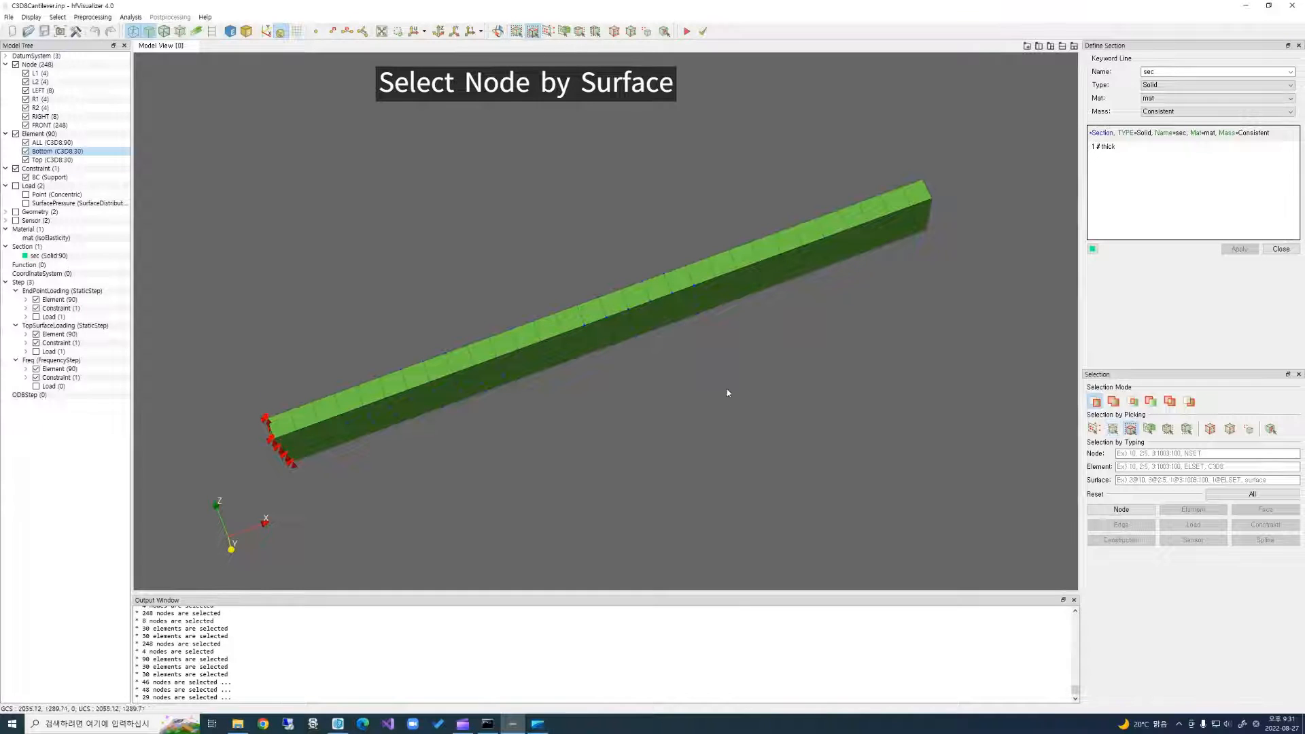
pyautogui.moveTo(449, 373); pyautogui.dragTo(545, 401)
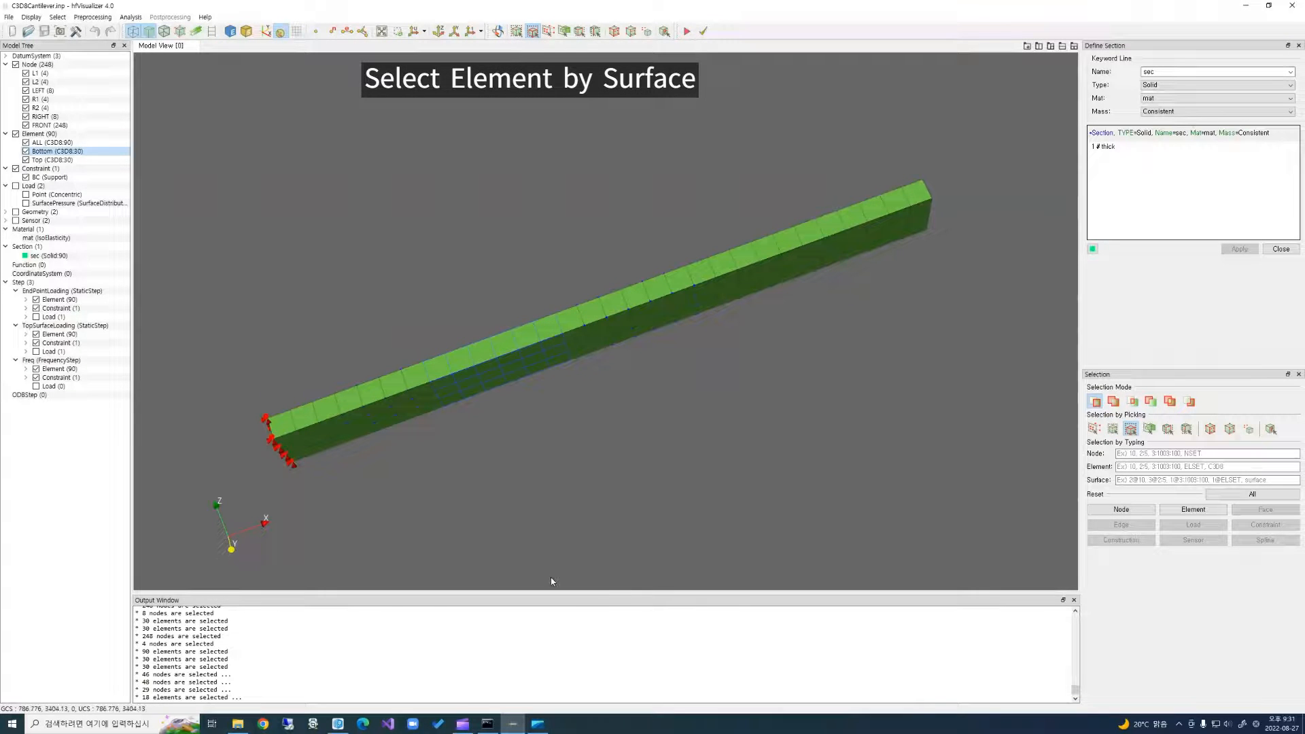
pyautogui.moveTo(582, 270); pyautogui.dragTo(526, 371)
pyautogui.click(1262, 495)
# Box-select the surface elements along the middle portion of the beam and show only the selected nodes and elements.
pyautogui.moveTo(479, 265); pyautogui.dragTo(680, 452)
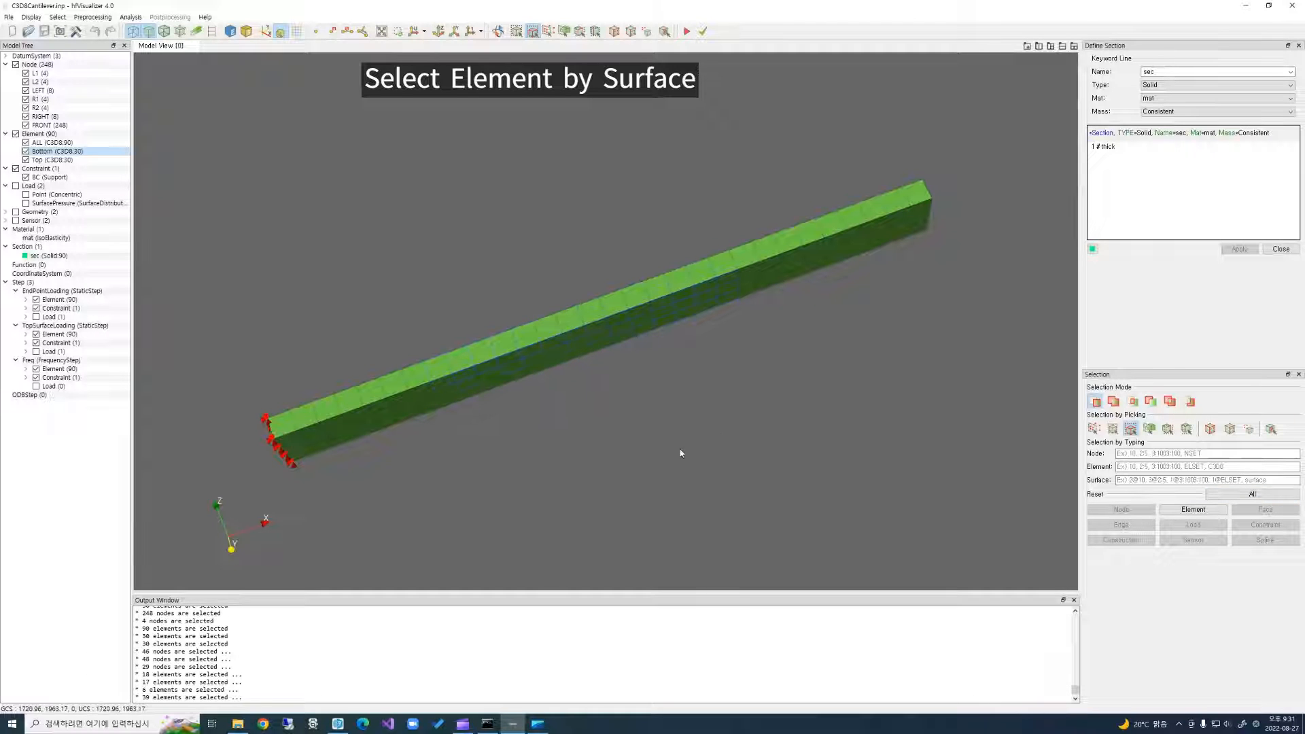
pyautogui.rightClick(562, 340)
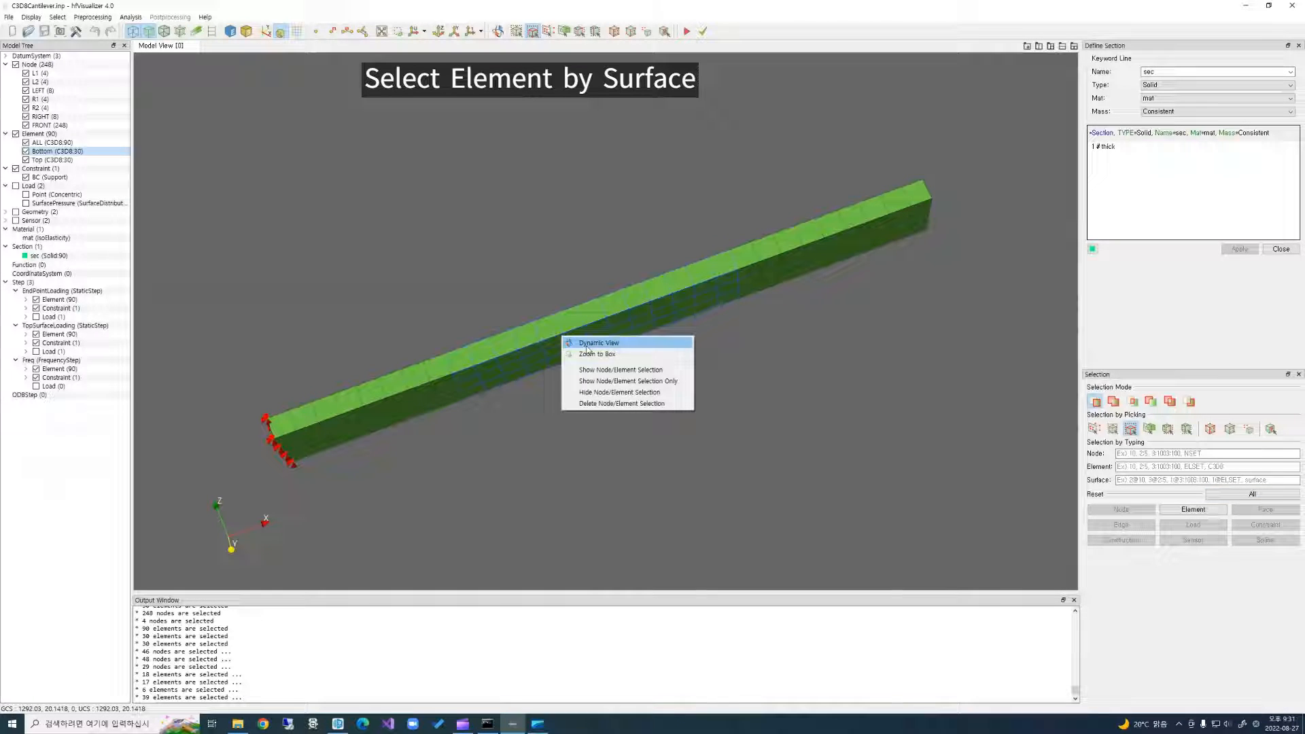
pyautogui.click(615, 383)
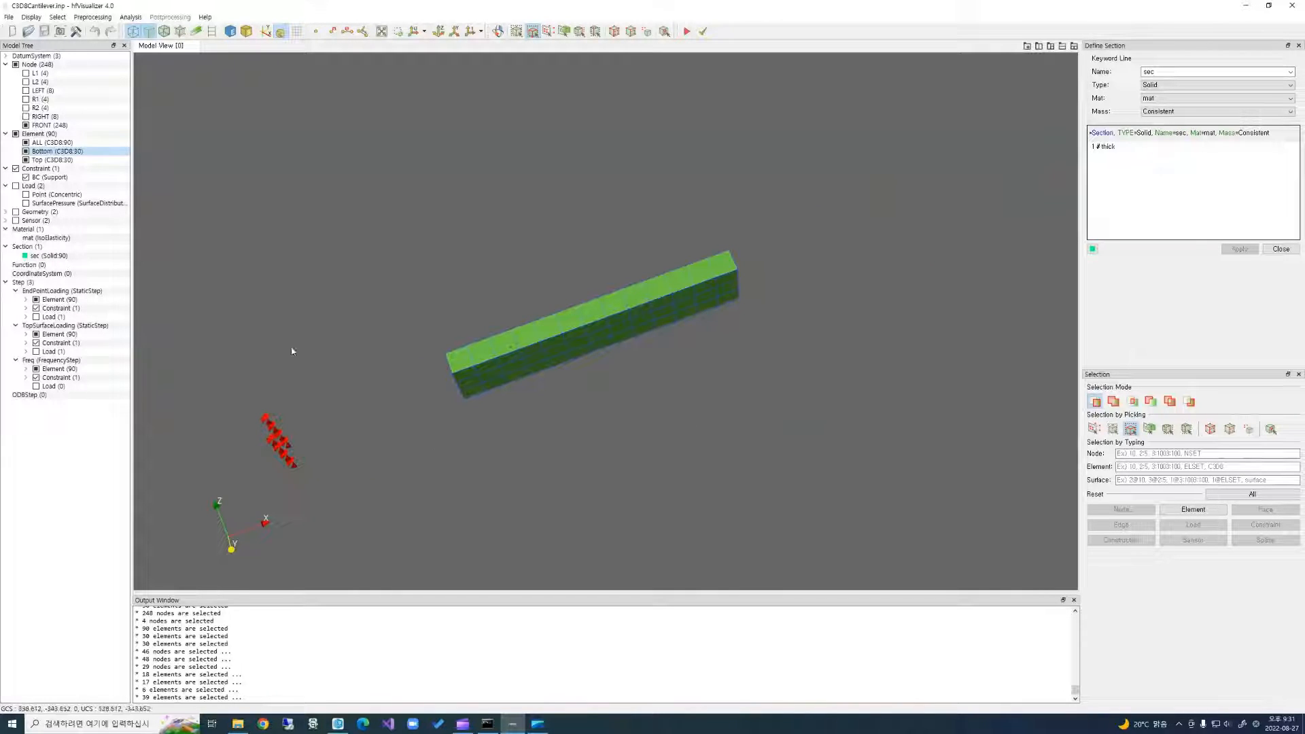
# Hide the BC constraint symbols, fit the visible beam portion in view, and display the ID labels of the selected elements.
pyautogui.scroll(2, 500, 354)
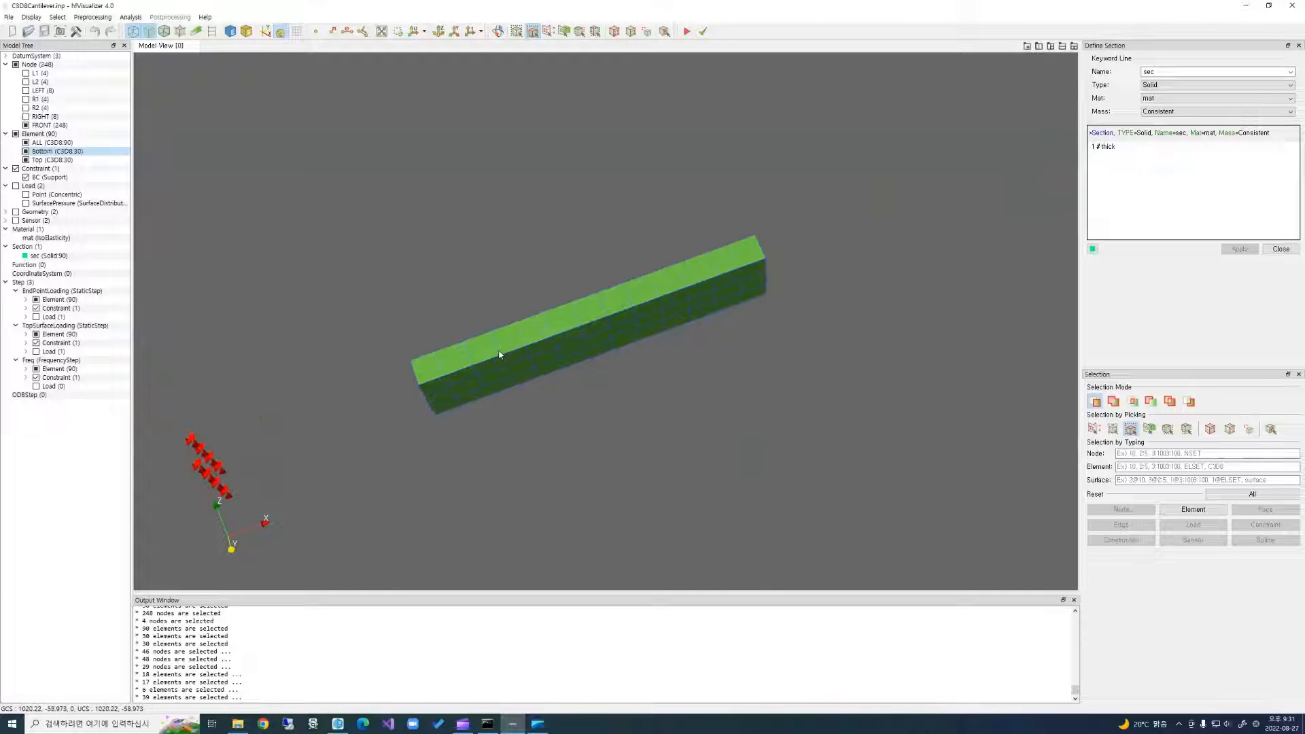
pyautogui.scroll(-3, 529, 366)
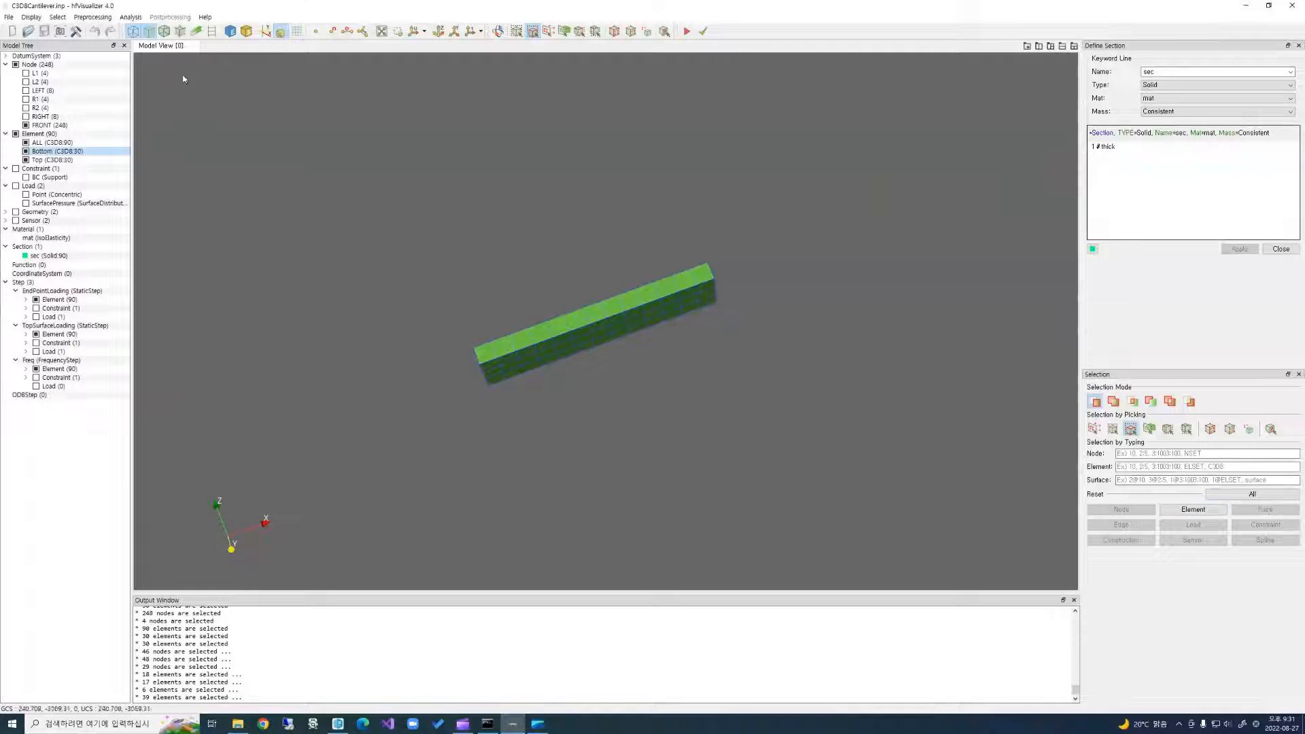
pyautogui.click(381, 31)
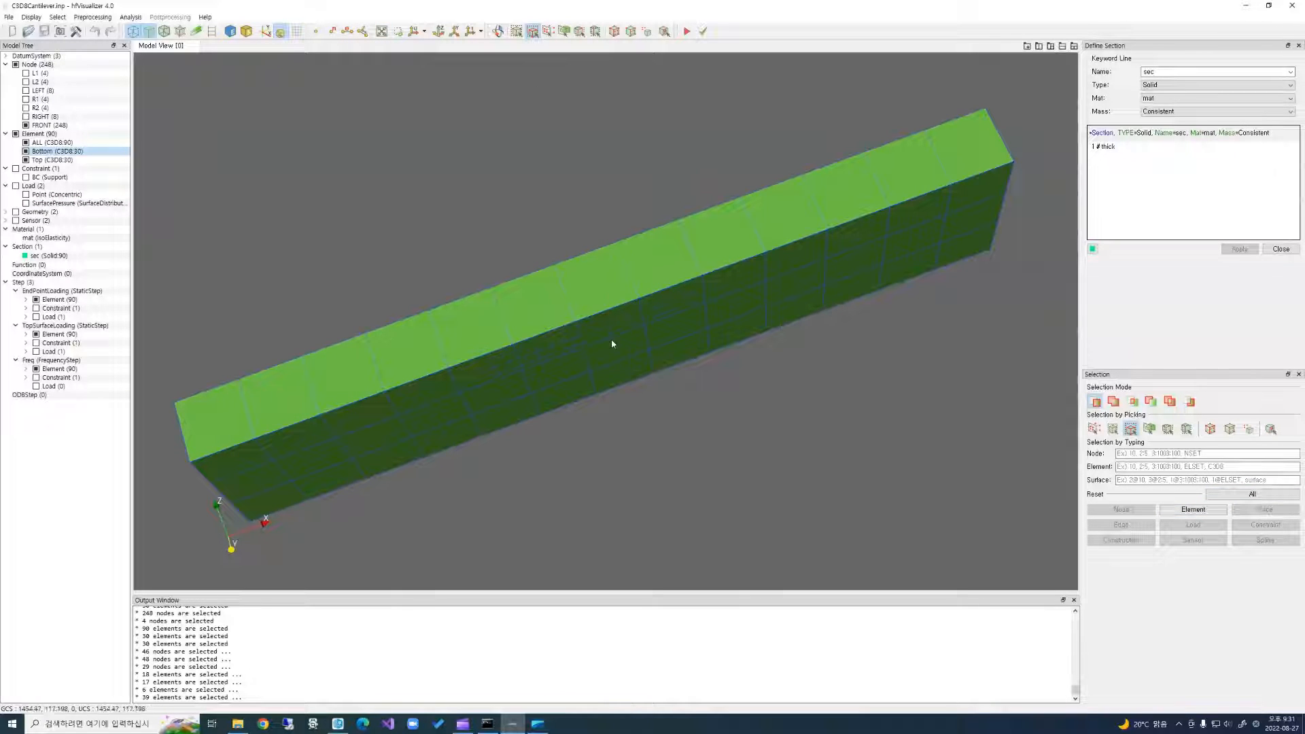
pyautogui.moveTo(611, 344); pyautogui.dragTo(479, 205, button='middle')
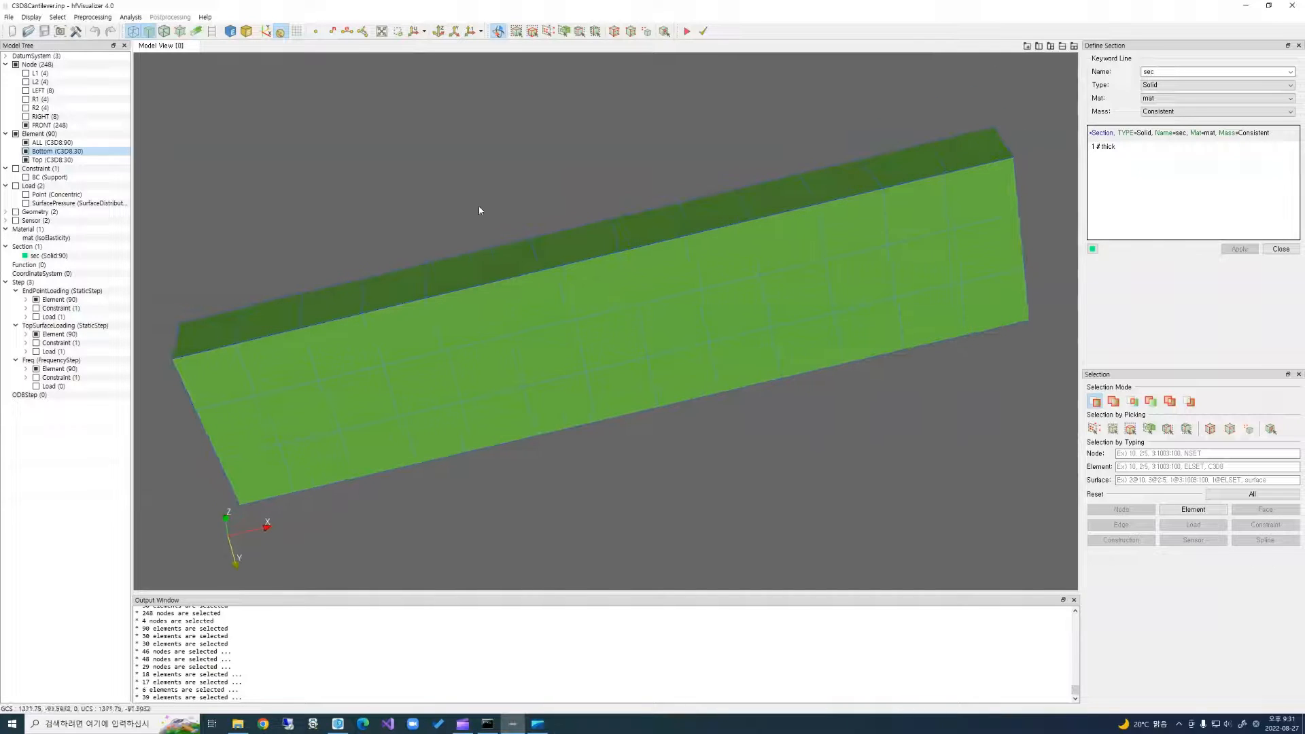
pyautogui.click(347, 31)
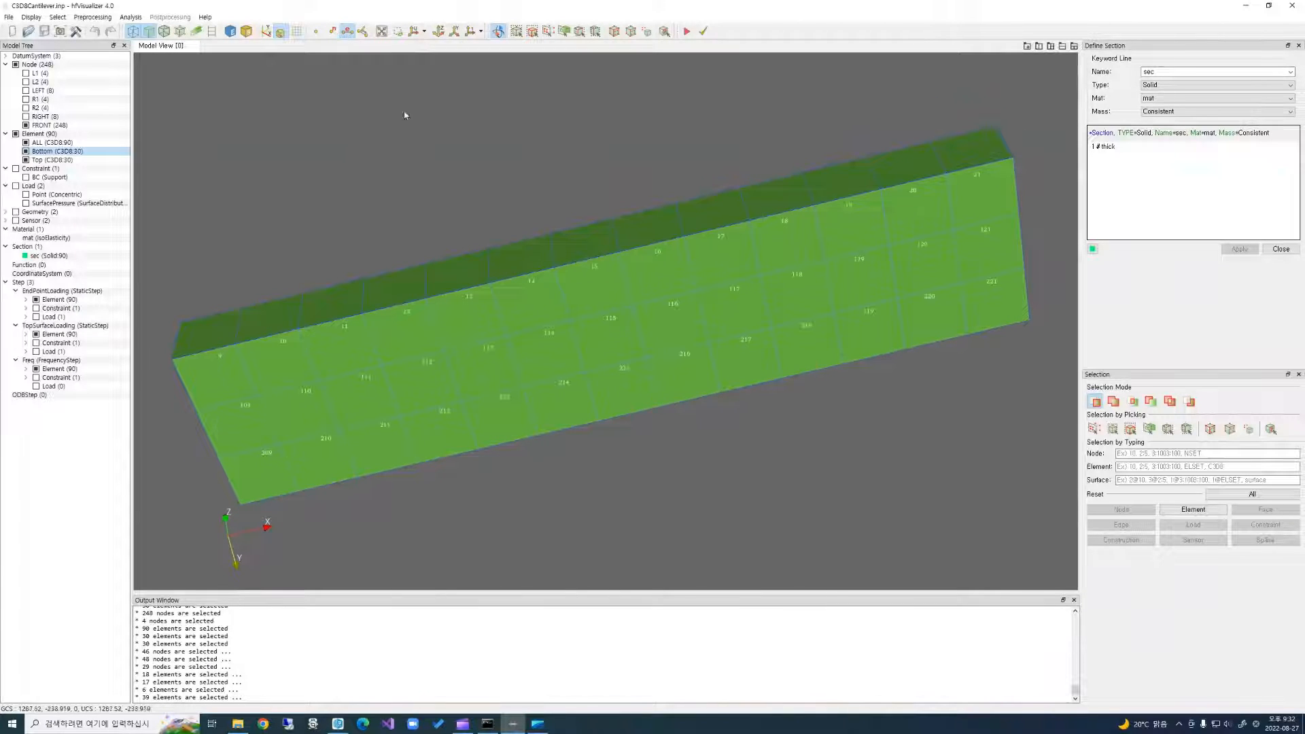
# Reset all selections, make all nodes and elements of the beam visible, and fit the model in view.
pyautogui.click(1252, 494)
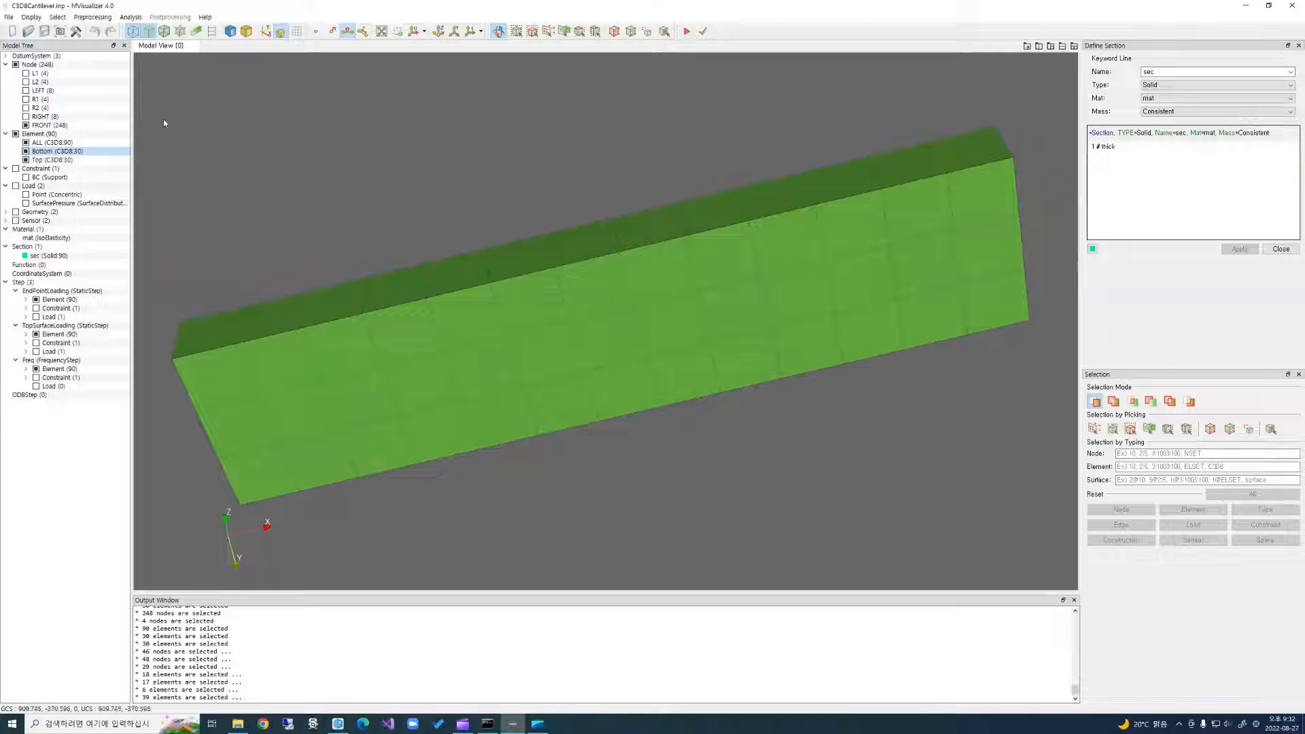
pyautogui.click(15, 135)
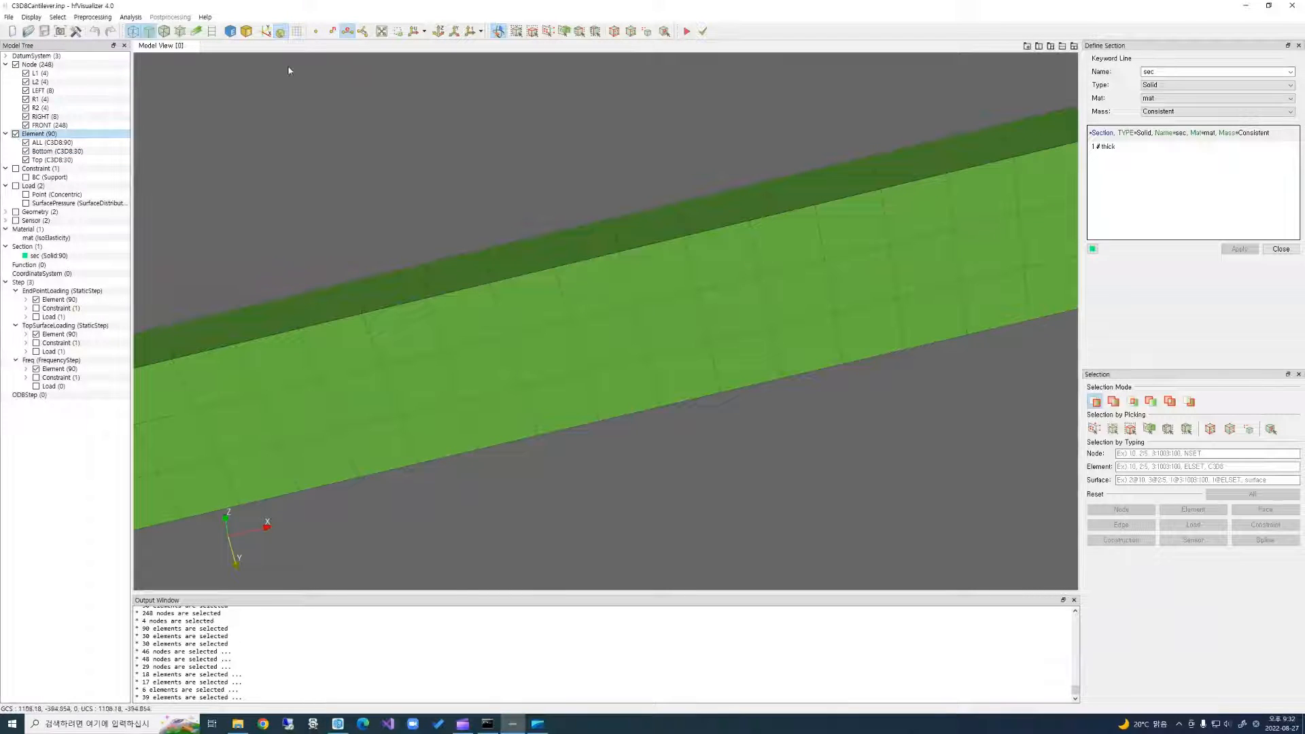
pyautogui.click(381, 31)
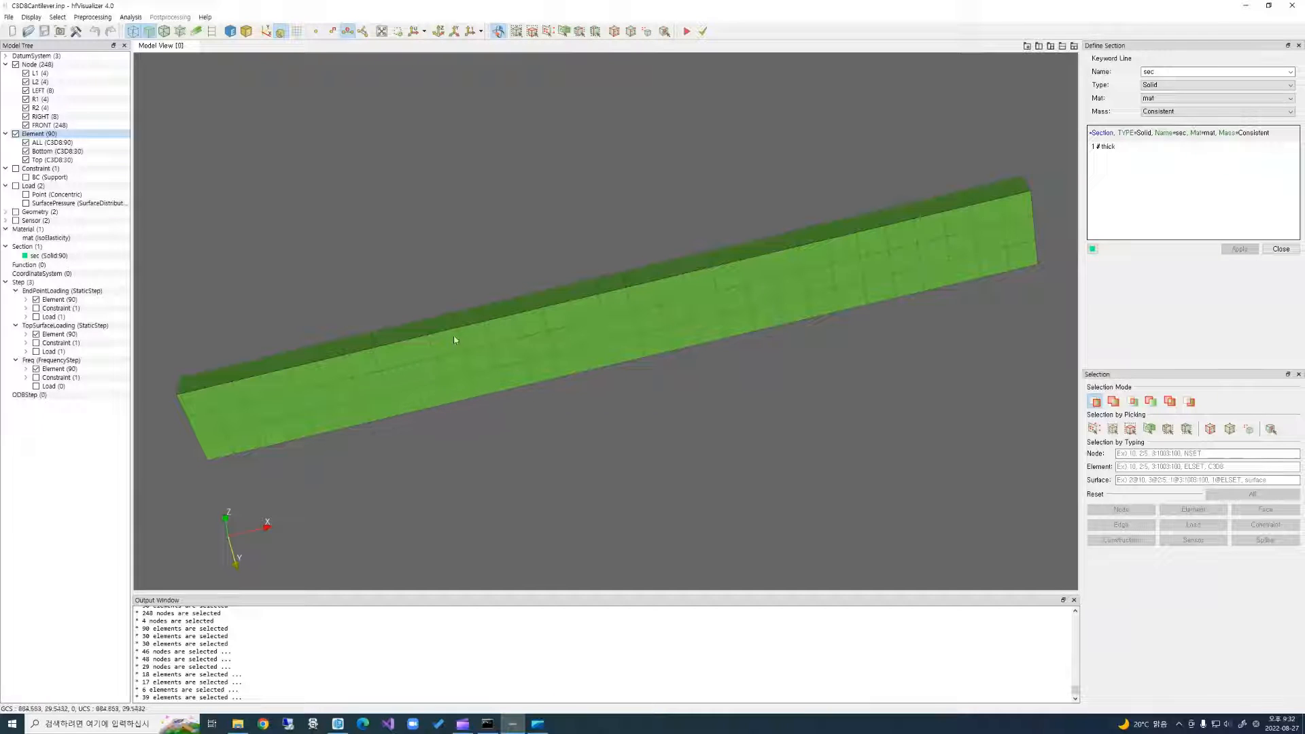
# Box-select nodes by surface on a short stretch of the beam's front side, and reselect the same area by frustum.
pyautogui.click(517, 31)
pyautogui.moveTo(501, 298); pyautogui.dragTo(561, 371)
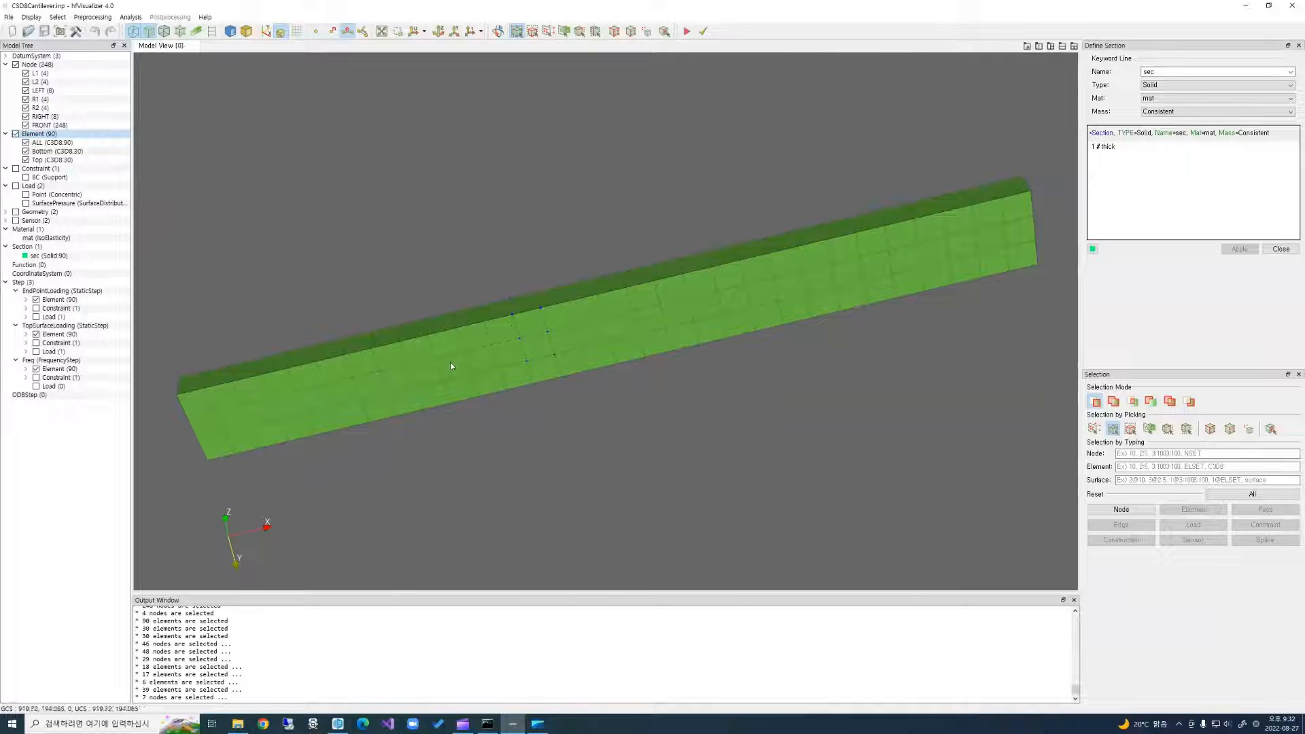
pyautogui.click(551, 34)
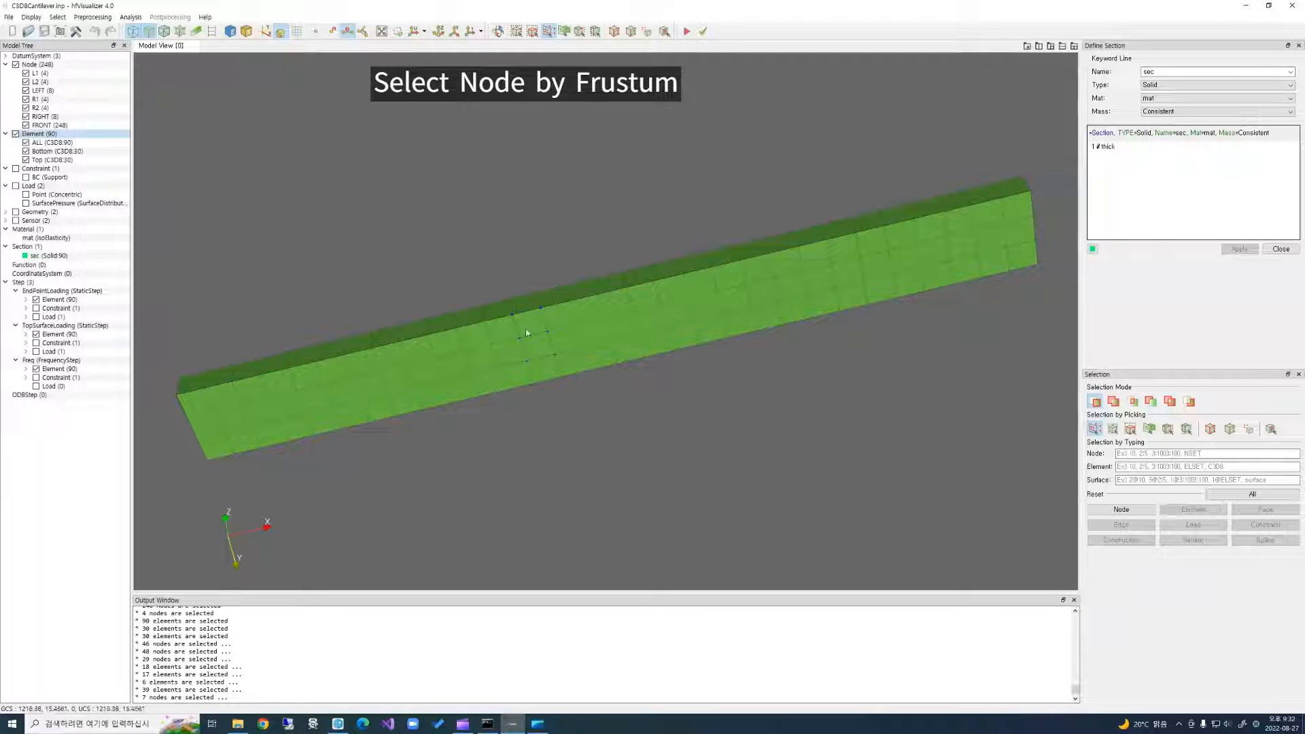
pyautogui.moveTo(501, 279); pyautogui.dragTo(561, 371)
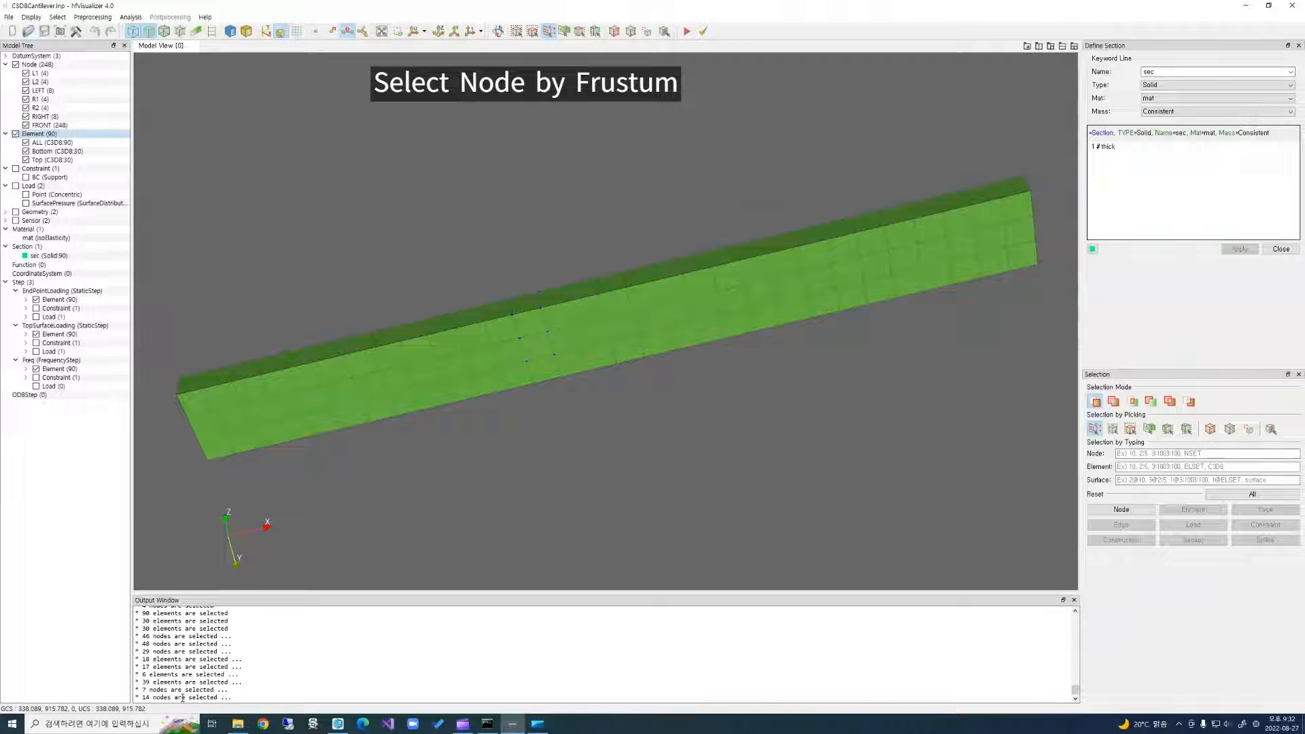
# Examine the frustum-selected nodes through the beam in wireframe display, and restore the shaded display.
pyautogui.click(151, 34)
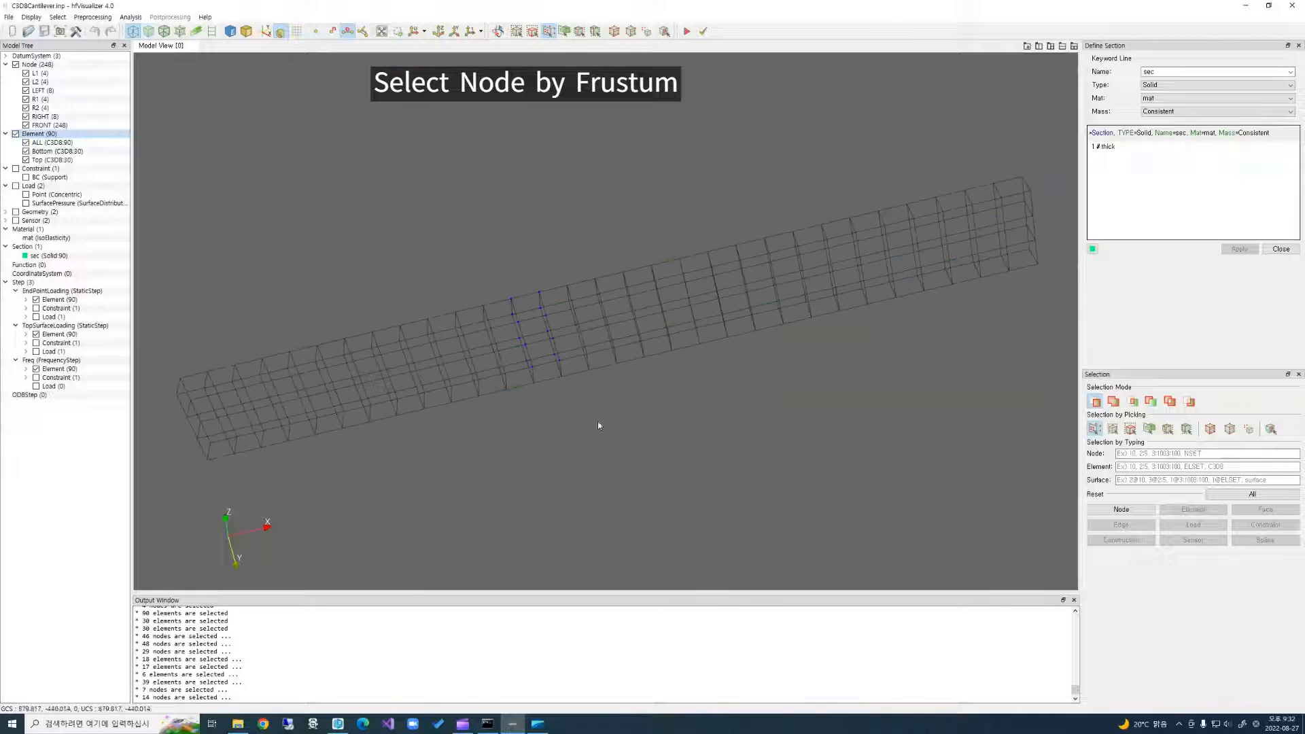
pyautogui.click(499, 31)
pyautogui.moveTo(638, 352)
pyautogui.mouseDown()
pyautogui.moveTo(521, 391)
pyautogui.moveTo(651, 351)
pyautogui.mouseUp()
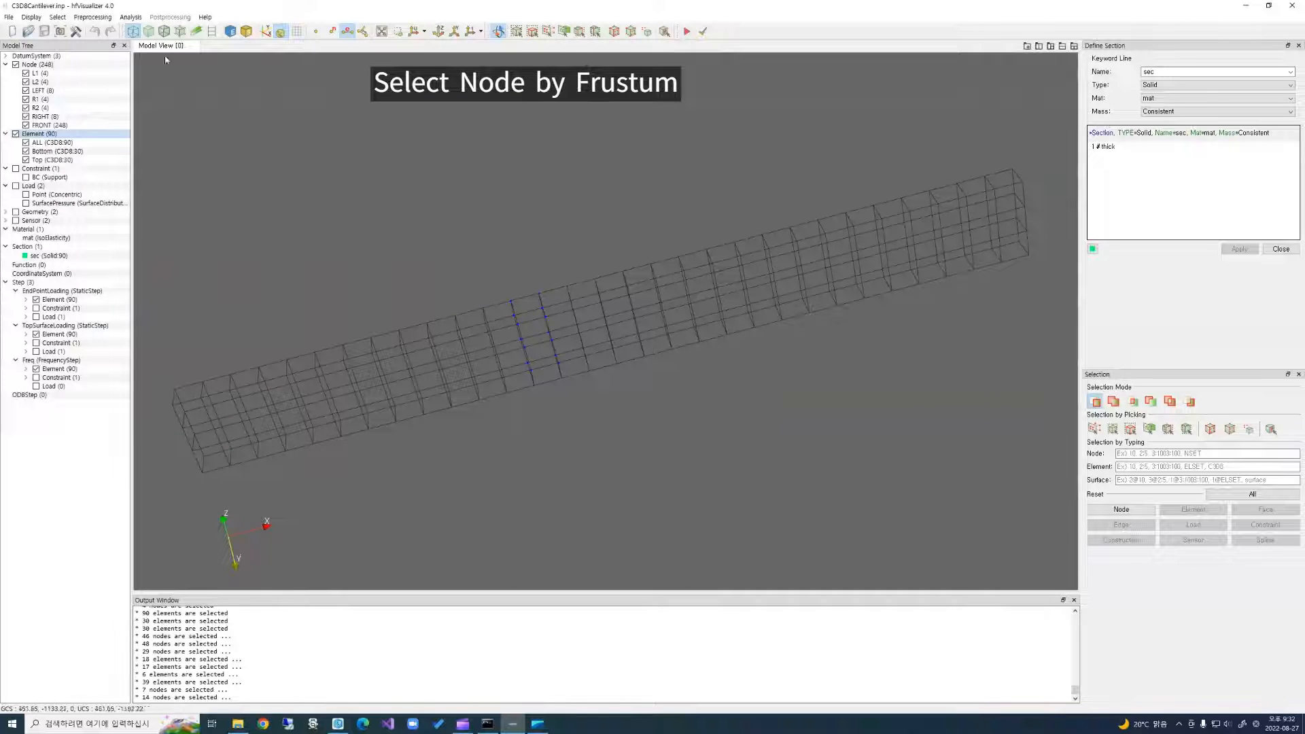
pyautogui.click(149, 32)
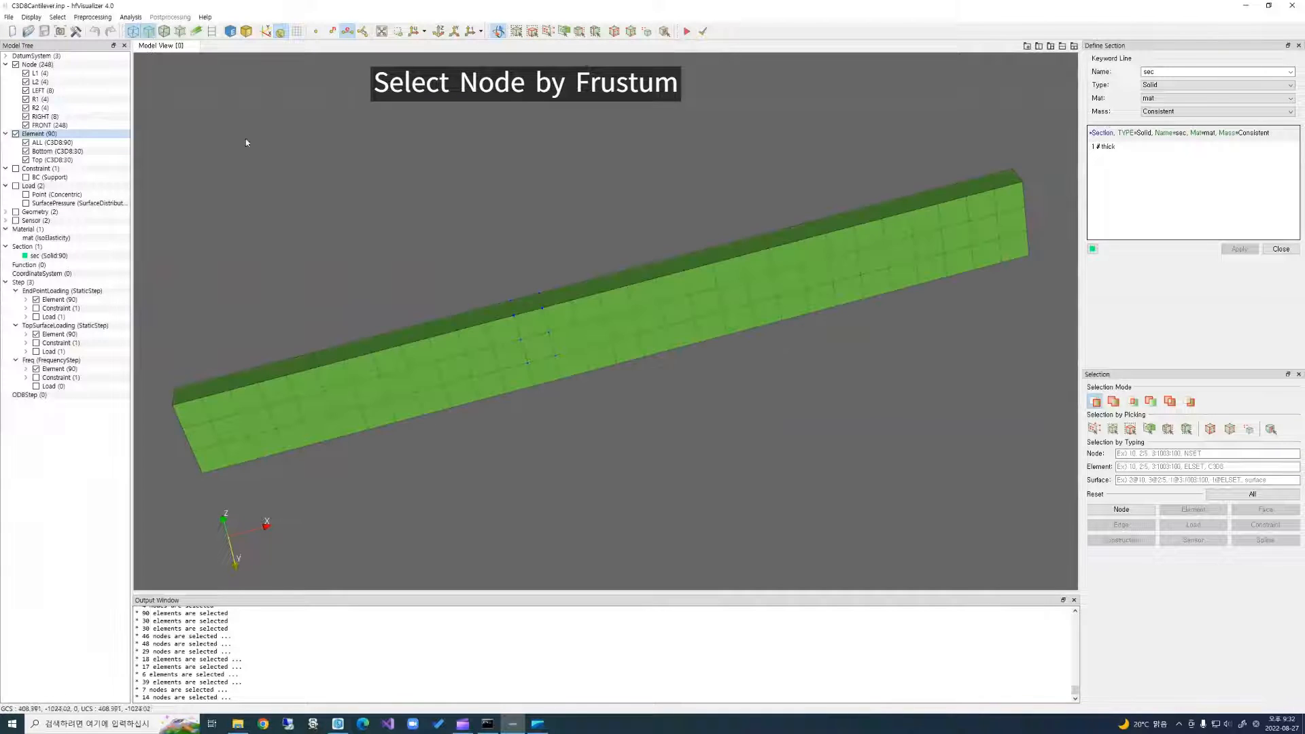
# Select a group of elements by surface at the beam's middle, switch to frustum element selection, and return to surface element selection.
pyautogui.click(535, 32)
pyautogui.click(646, 320)
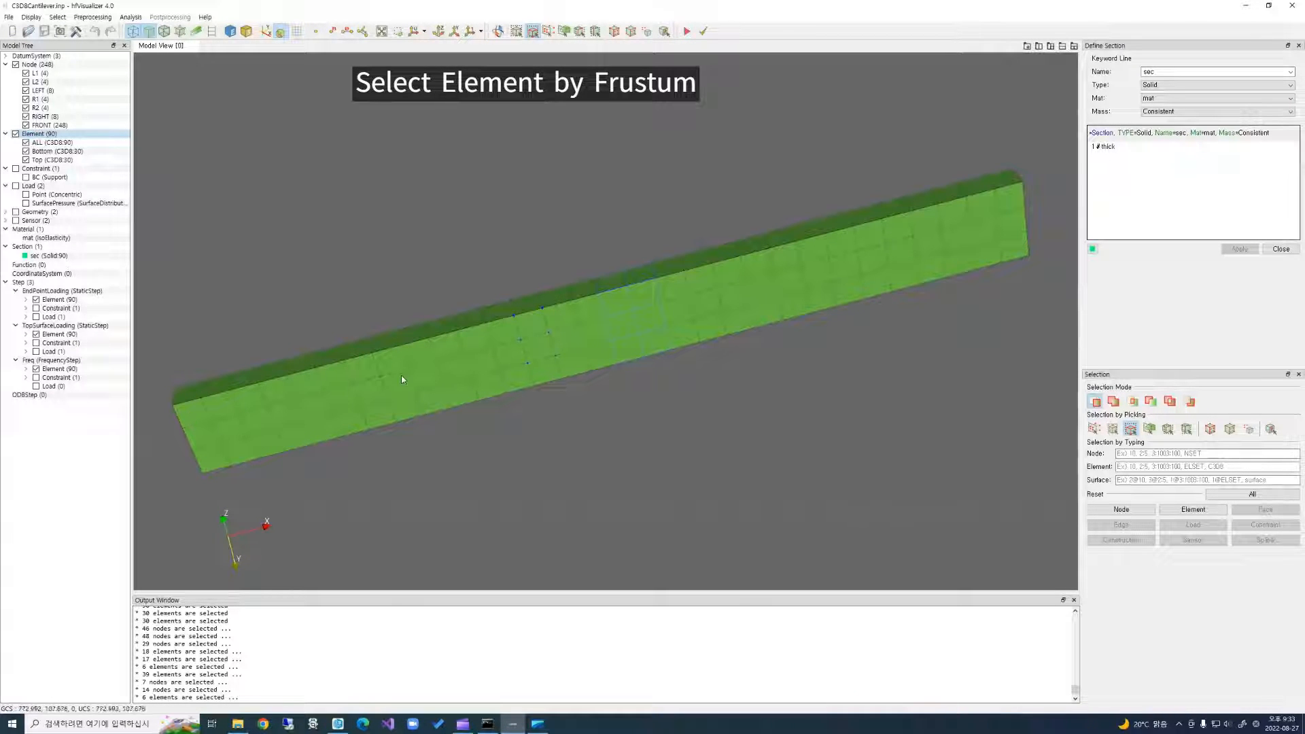
pyautogui.click(565, 32)
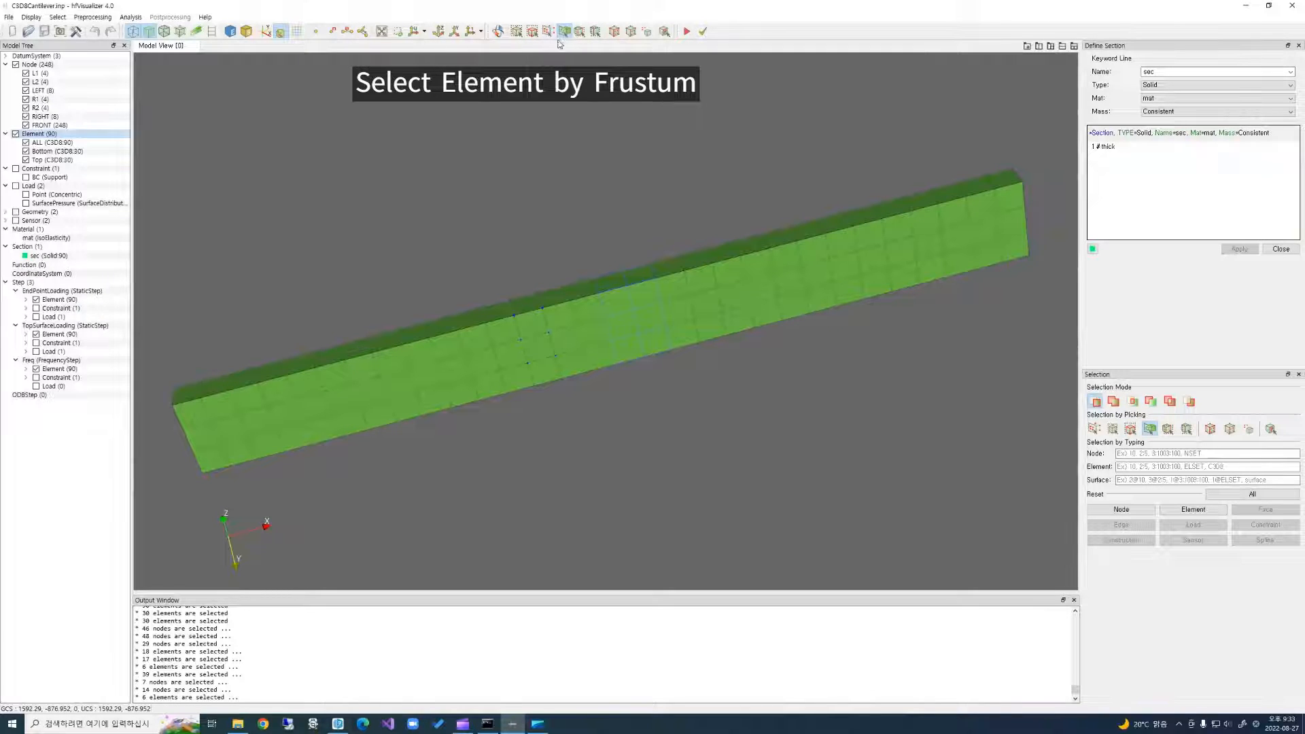
pyautogui.click(532, 33)
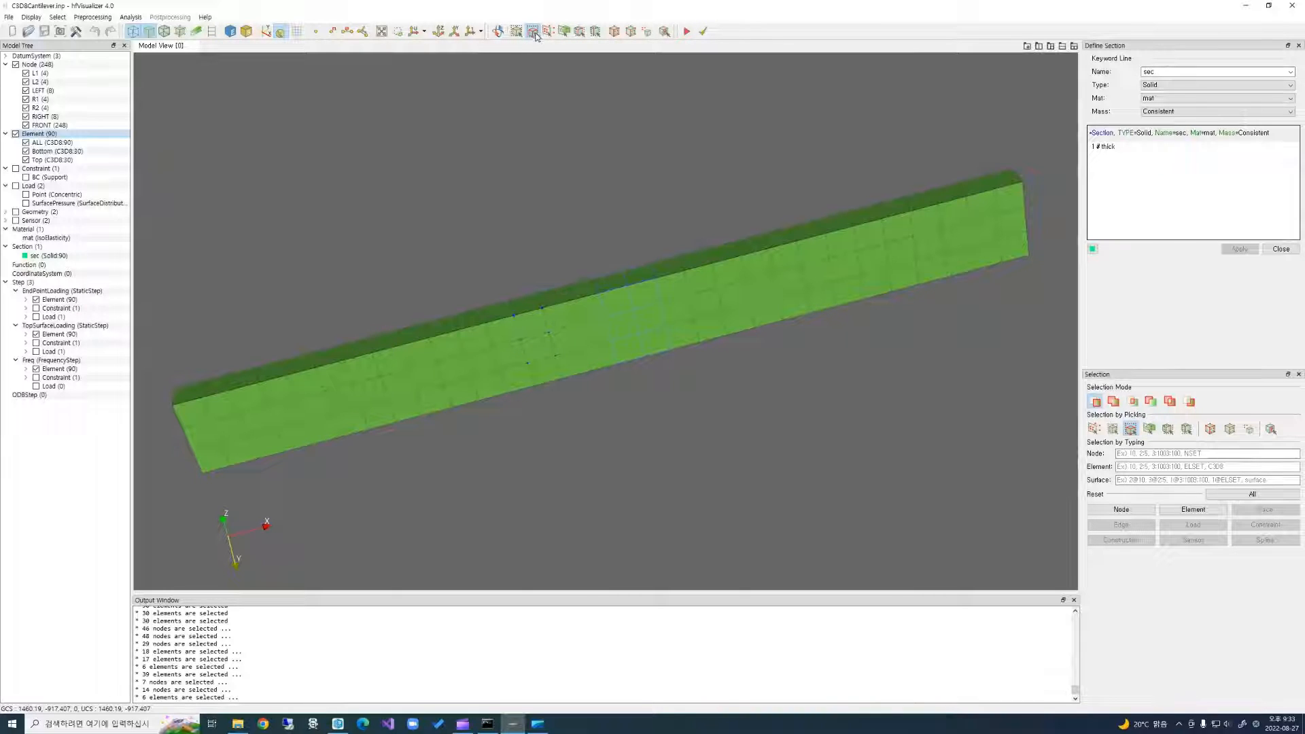
# Reset all selections and select a group of element faces on the middle portion of the beam.
pyautogui.click(1252, 495)
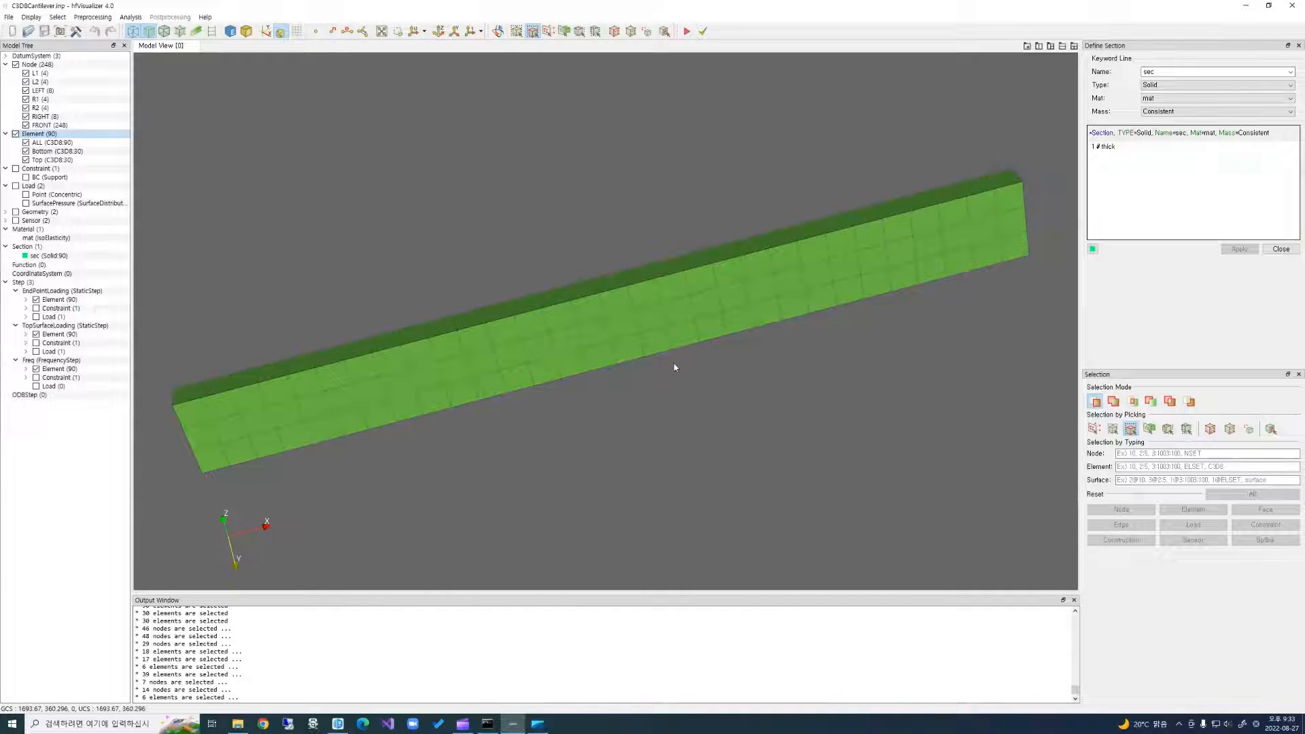
pyautogui.click(580, 34)
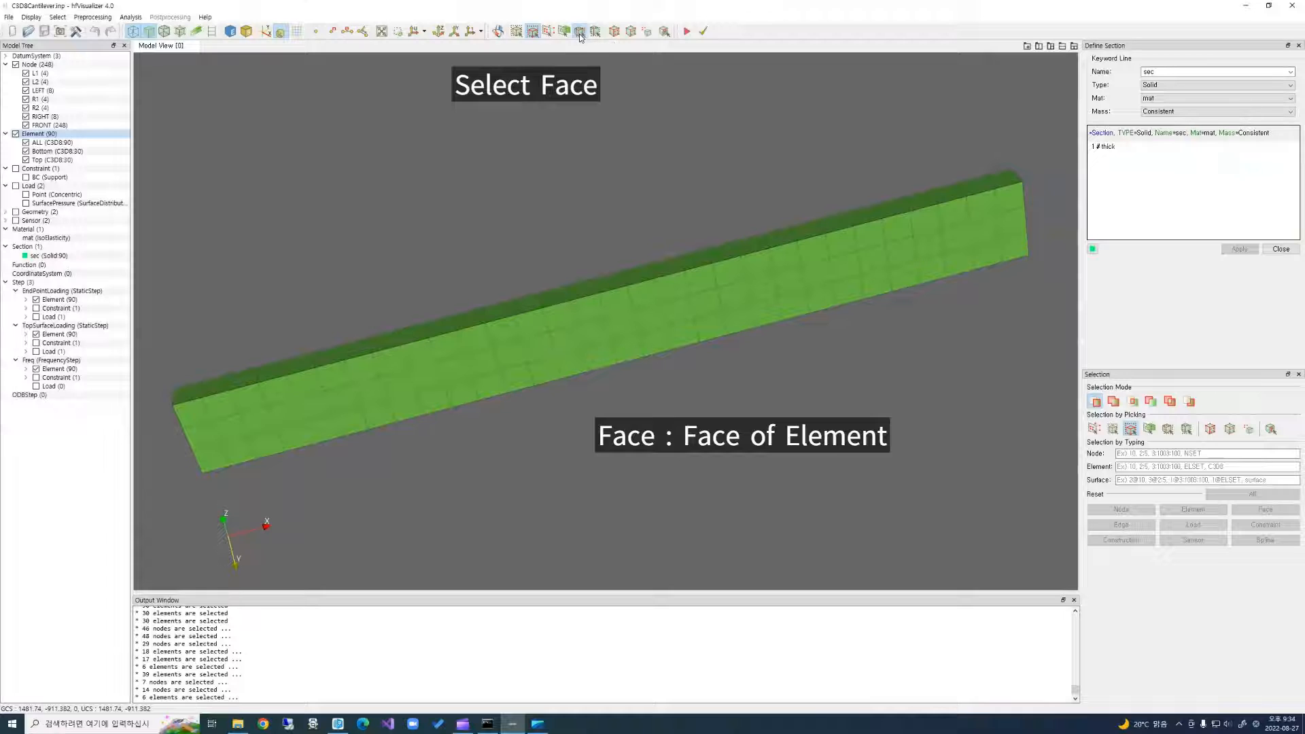
pyautogui.click(574, 336)
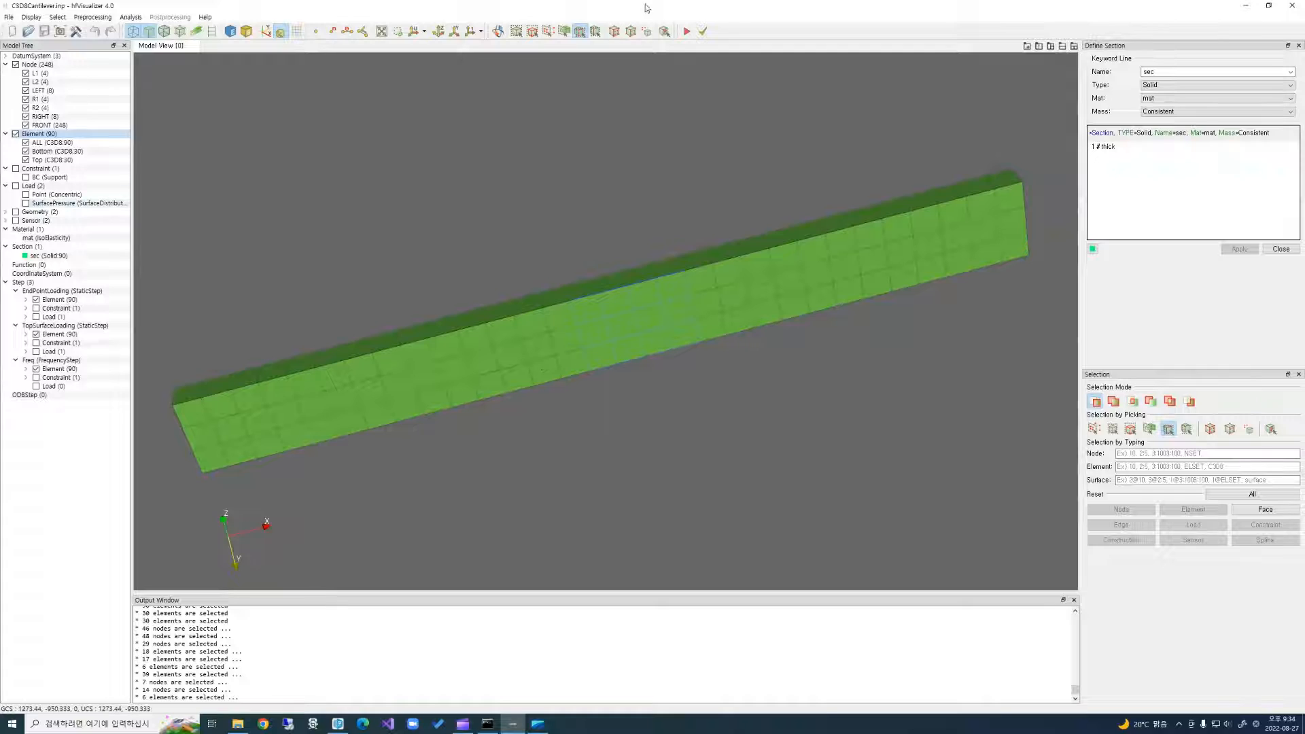
# Expand the Geometry group, display and select the Top surface, and view it with the beam in wireframe.
pyautogui.click(6, 212)
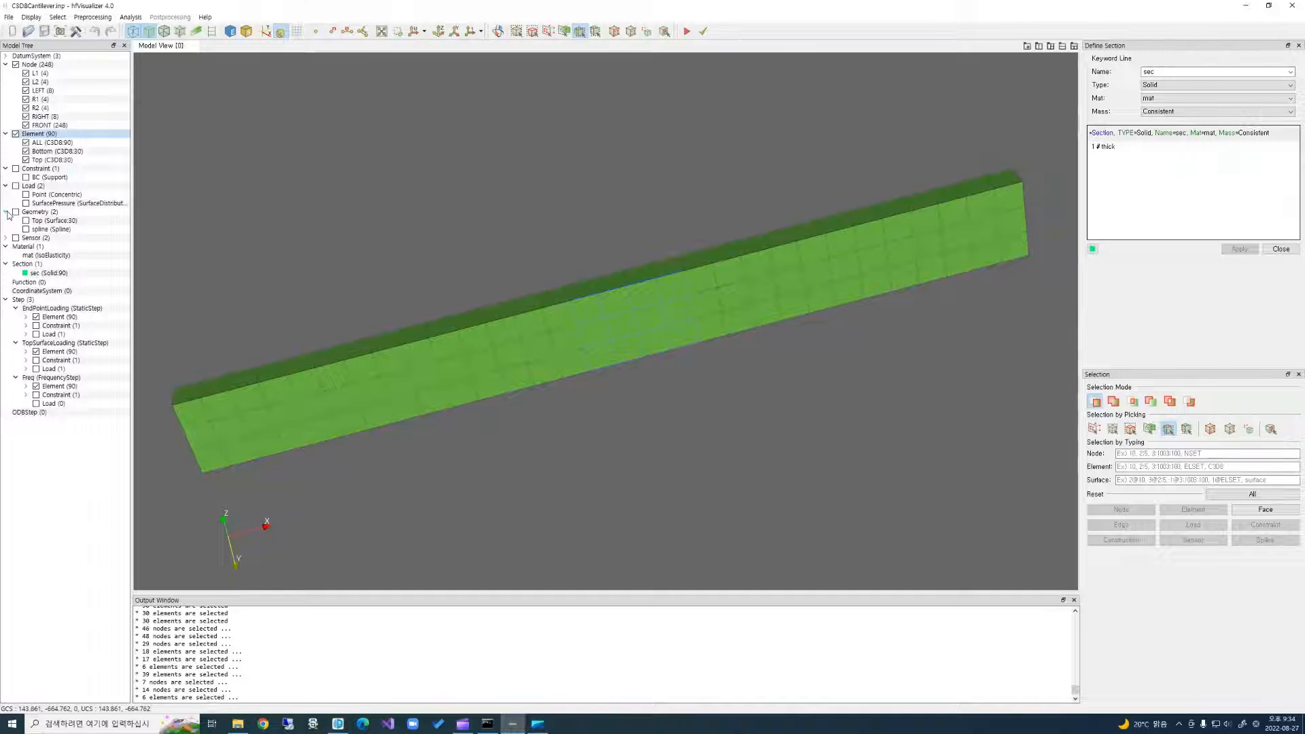
pyautogui.click(49, 222)
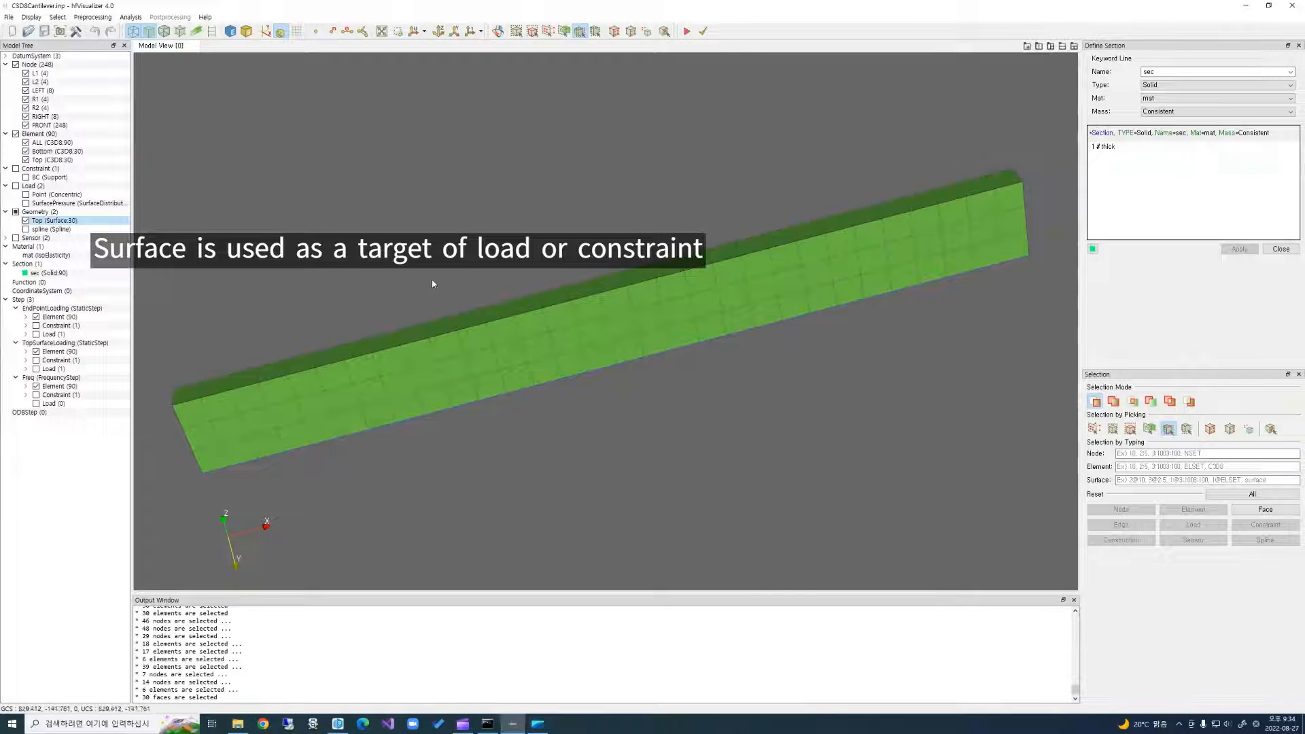
pyautogui.click(498, 31)
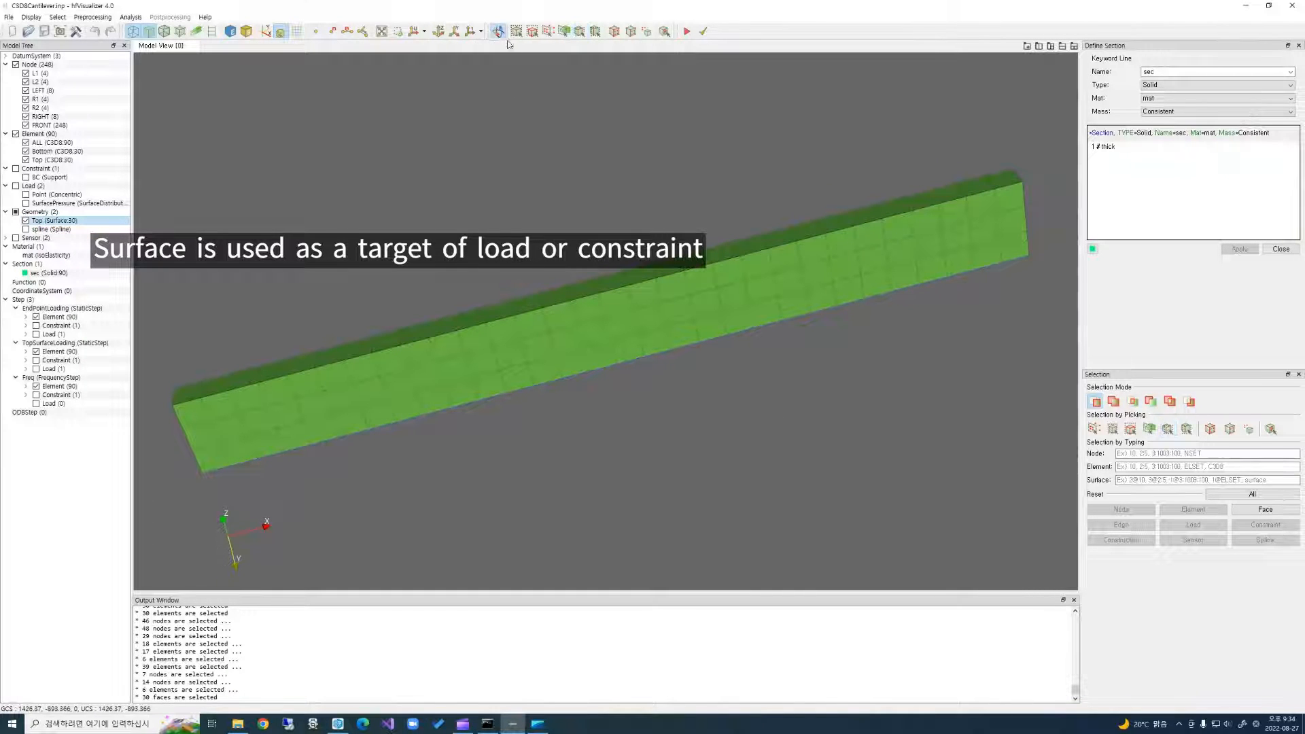
pyautogui.moveTo(566, 460); pyautogui.dragTo(259, 278)
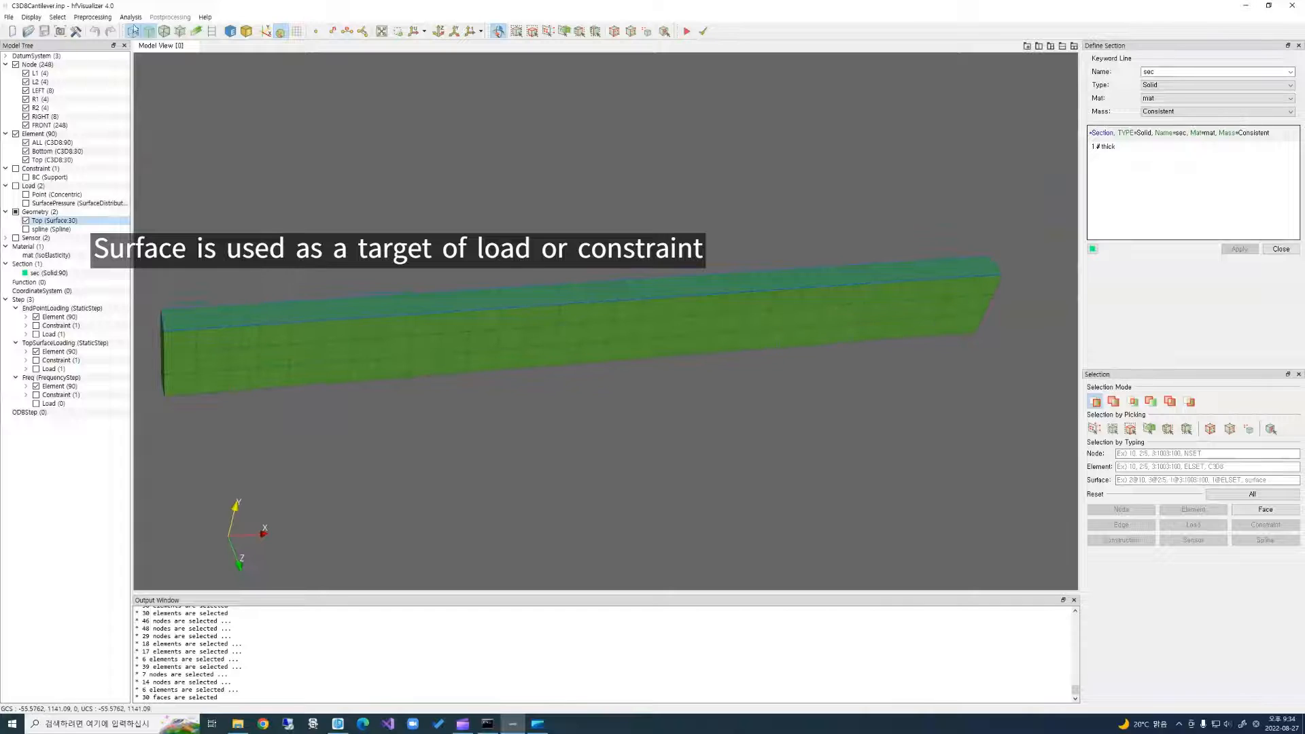
pyautogui.click(152, 31)
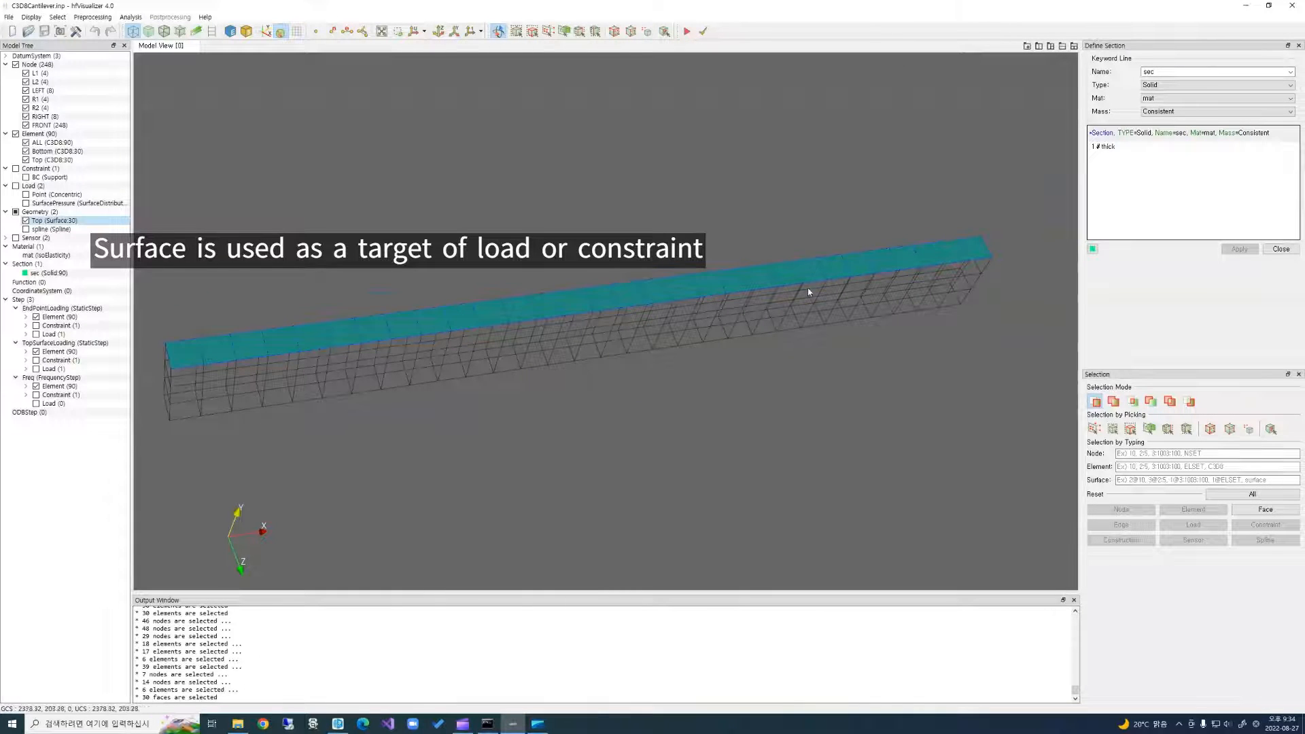
pyautogui.moveTo(728, 350)
pyautogui.mouseDown()
pyautogui.moveTo(696, 291)
pyautogui.moveTo(715, 289)
pyautogui.moveTo(722, 320)
pyautogui.moveTo(741, 329)
pyautogui.mouseUp()
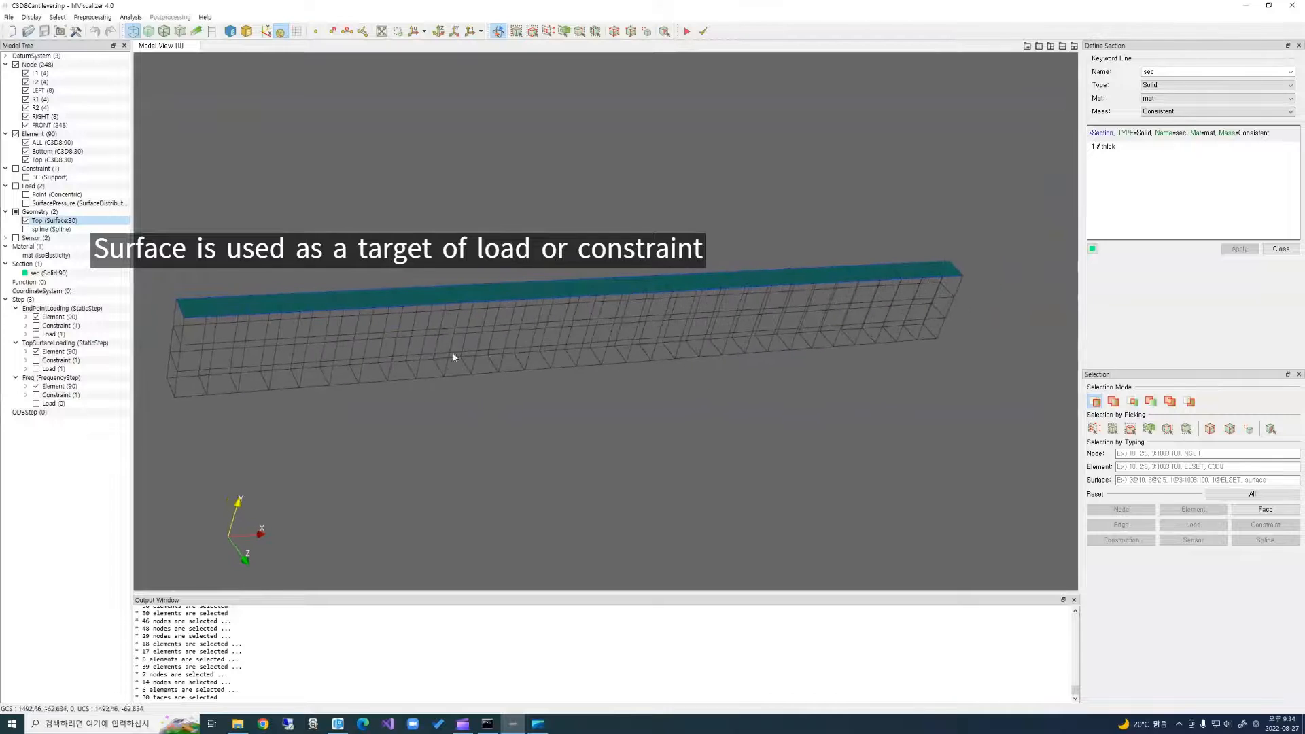
pyautogui.moveTo(389, 351); pyautogui.dragTo(388, 361)
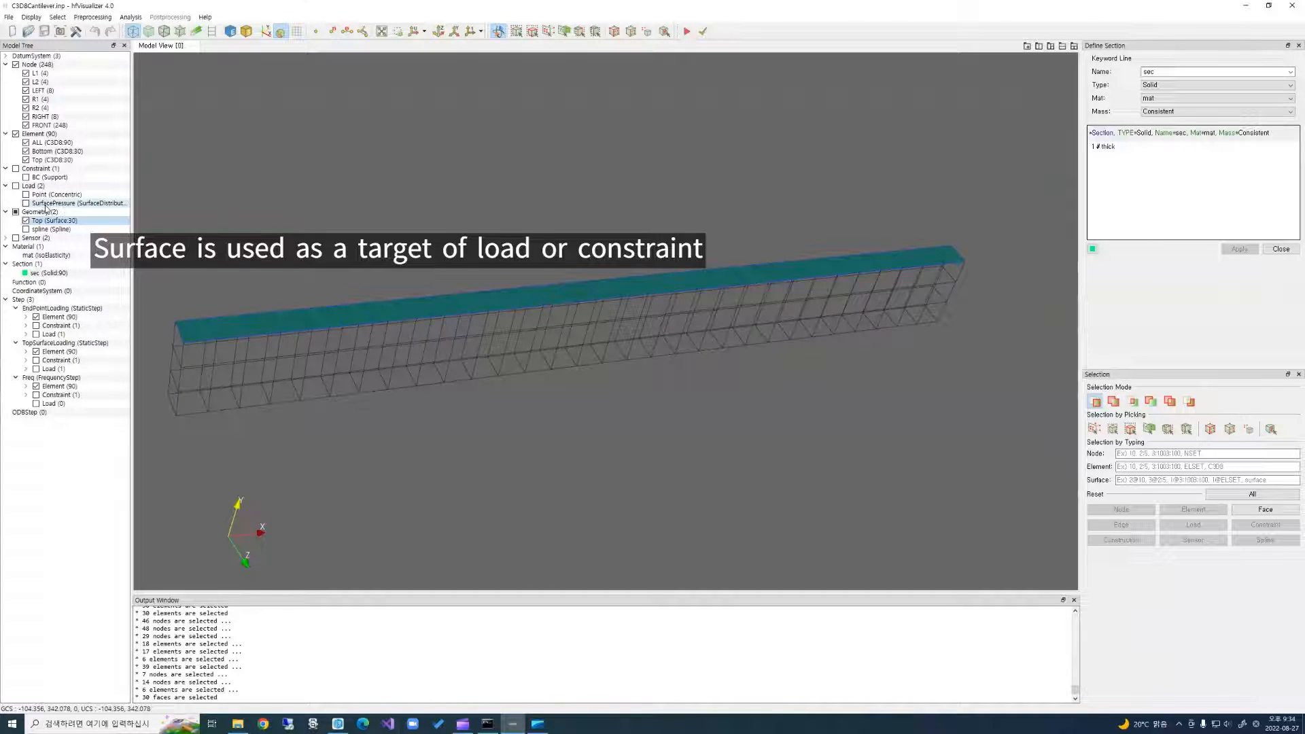
# Select the SurfacePressure load in the model tree and open its definition for editing.
pyautogui.click(45, 203)
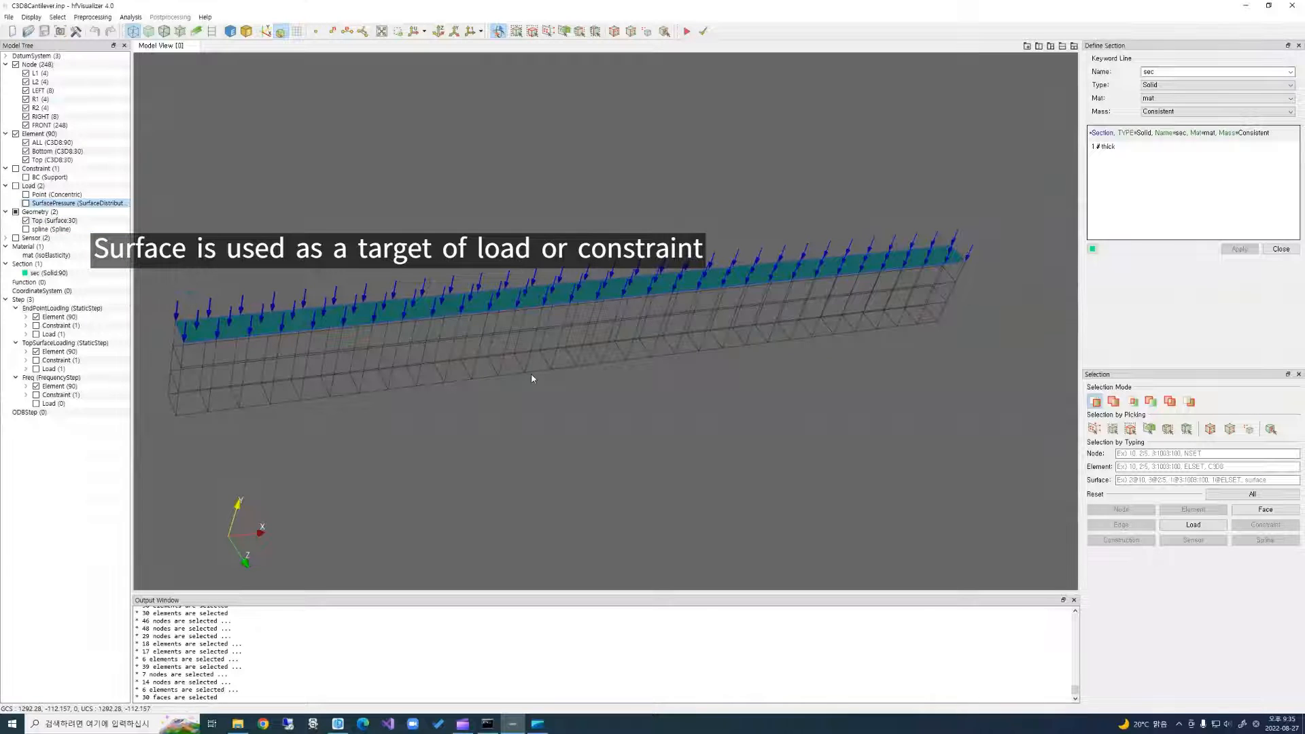
pyautogui.rightClick(73, 205)
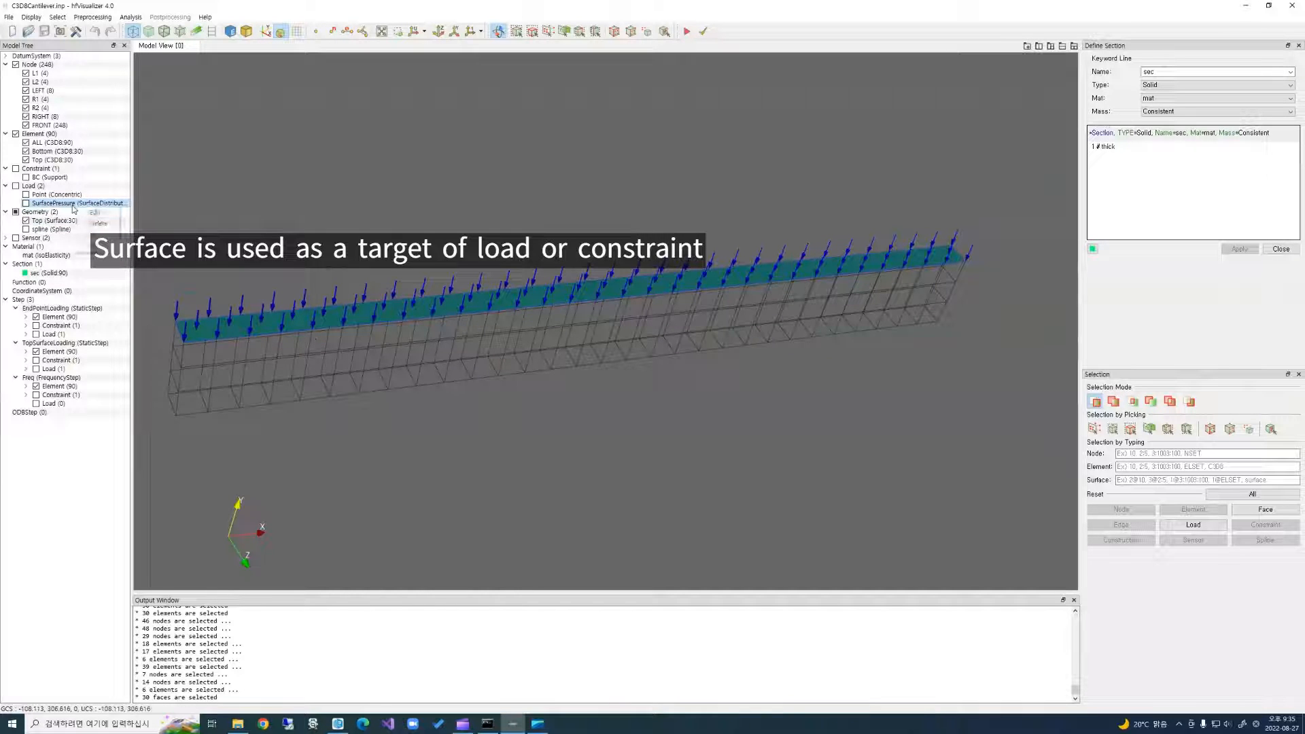
pyautogui.click(79, 213)
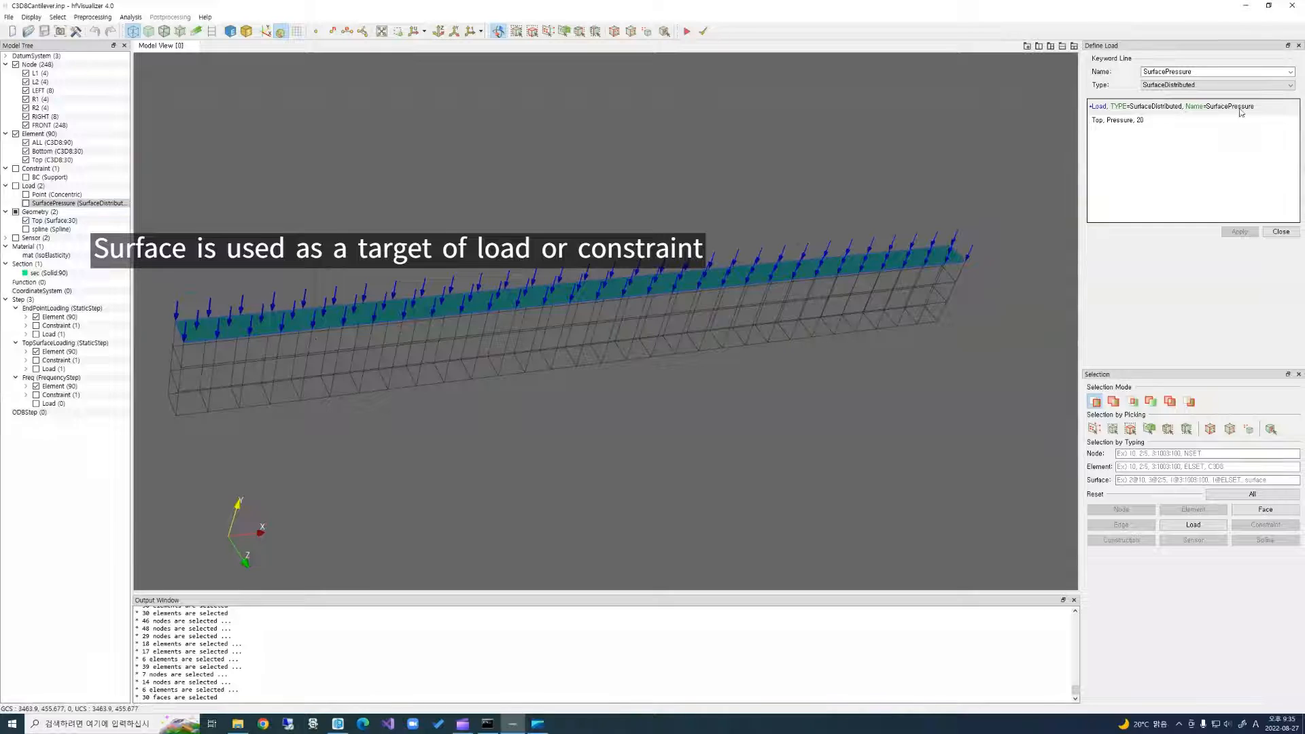
# Examine the target surface, load type and value in the SurfacePressure definition and the pressure arrows along the beam.
pyautogui.doubleClick(1094, 119)
pyautogui.moveTo(1113, 120); pyautogui.dragTo(1125, 120)
pyautogui.doubleClick(1140, 121)
pyautogui.moveTo(615, 391); pyautogui.dragTo(471, 366)
pyautogui.moveTo(469, 332); pyautogui.dragTo(365, 387)
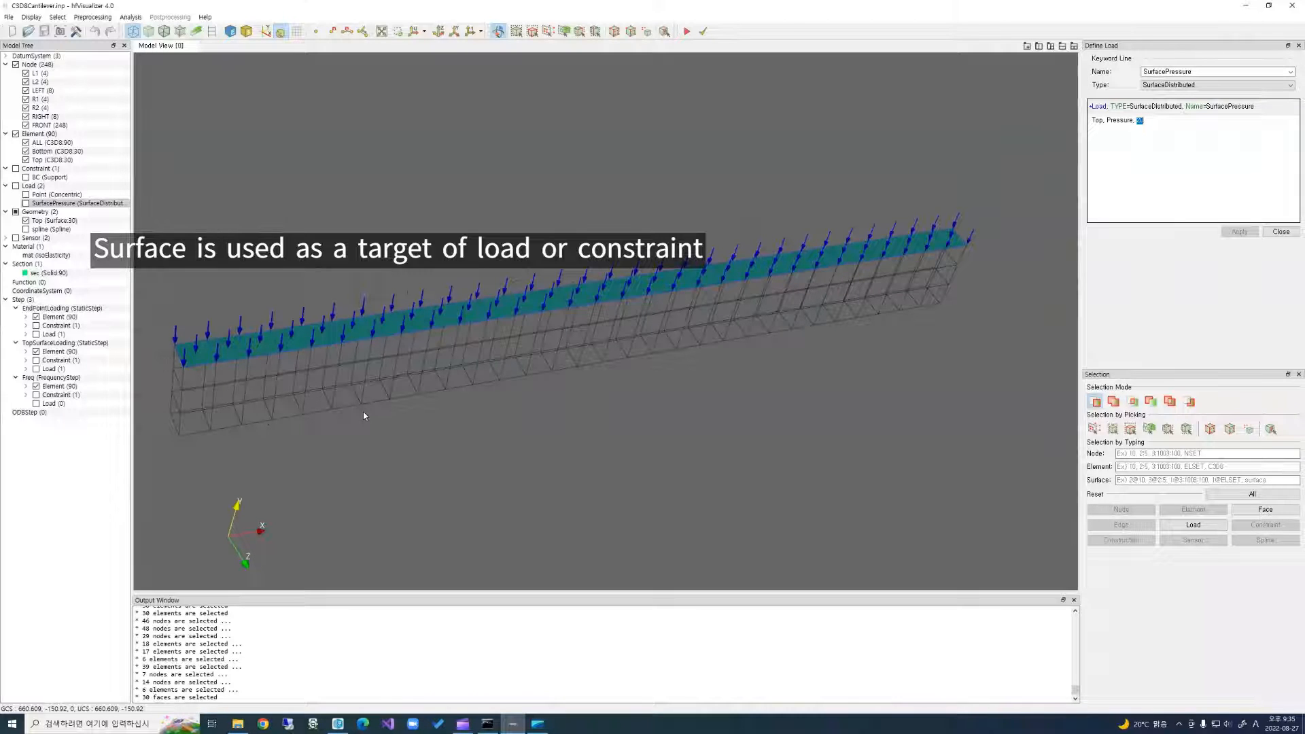
pyautogui.moveTo(363, 410)
pyautogui.mouseDown()
pyautogui.moveTo(324, 329)
pyautogui.moveTo(411, 320)
pyautogui.moveTo(539, 361)
pyautogui.moveTo(460, 375)
pyautogui.moveTo(411, 338)
pyautogui.moveTo(360, 379)
pyautogui.moveTo(329, 332)
pyautogui.moveTo(415, 397)
pyautogui.moveTo(329, 405)
pyautogui.moveTo(327, 431)
pyautogui.moveTo(374, 426)
pyautogui.moveTo(361, 394)
pyautogui.mouseUp()
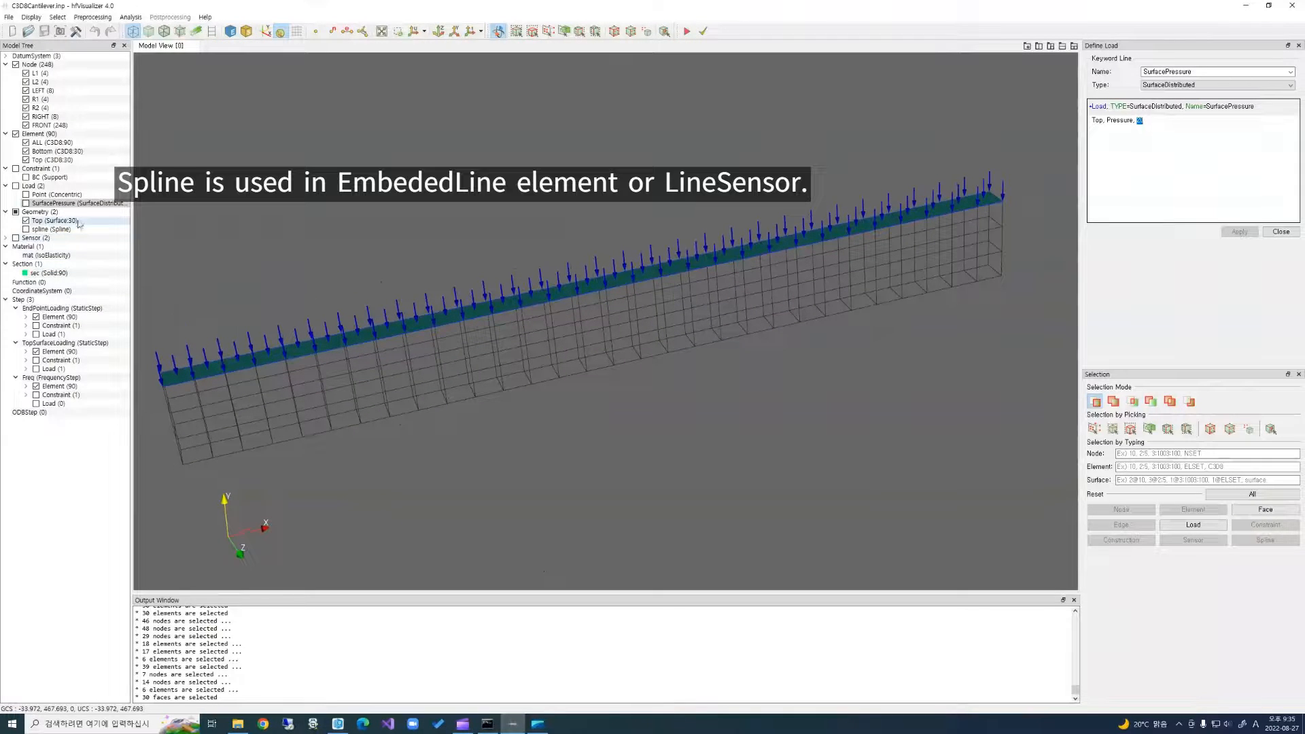
# Display the spline geometry and examine its curve through the wireframe beam from several angles.
pyautogui.click(26, 230)
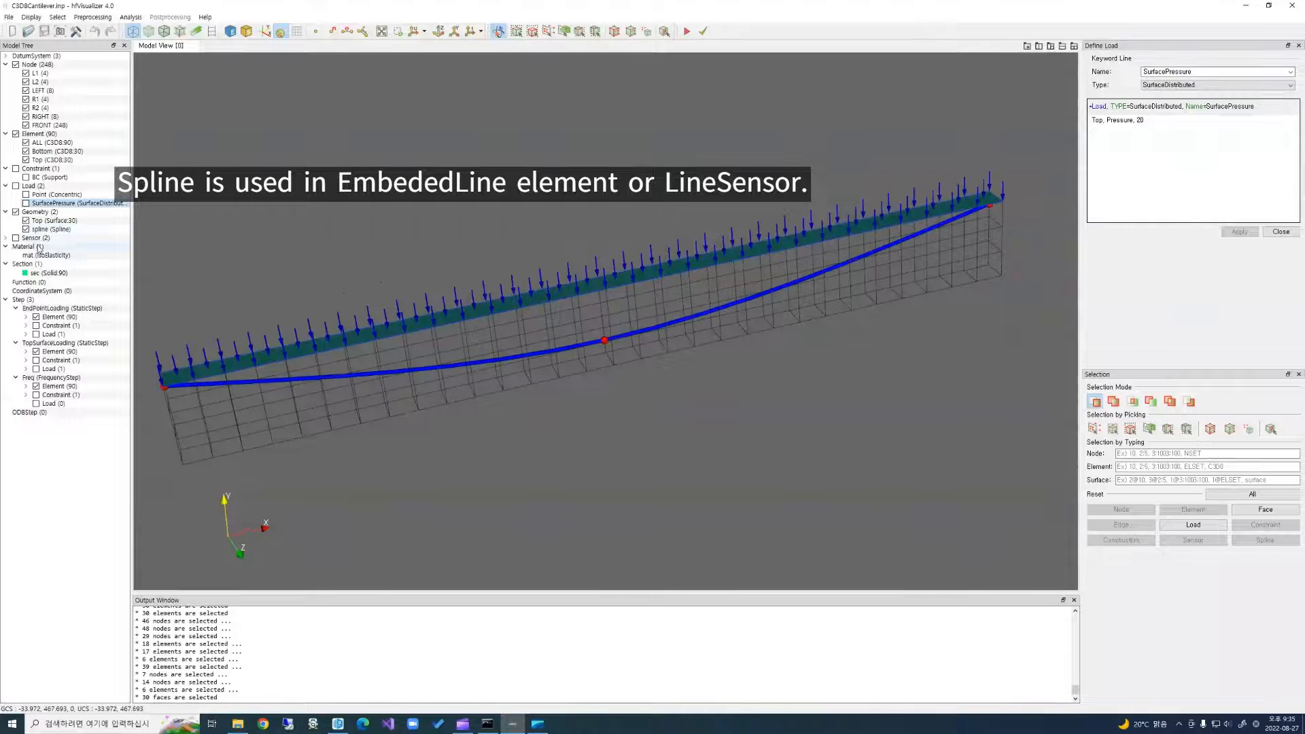
pyautogui.moveTo(544, 319); pyautogui.dragTo(570, 412, button='middle')
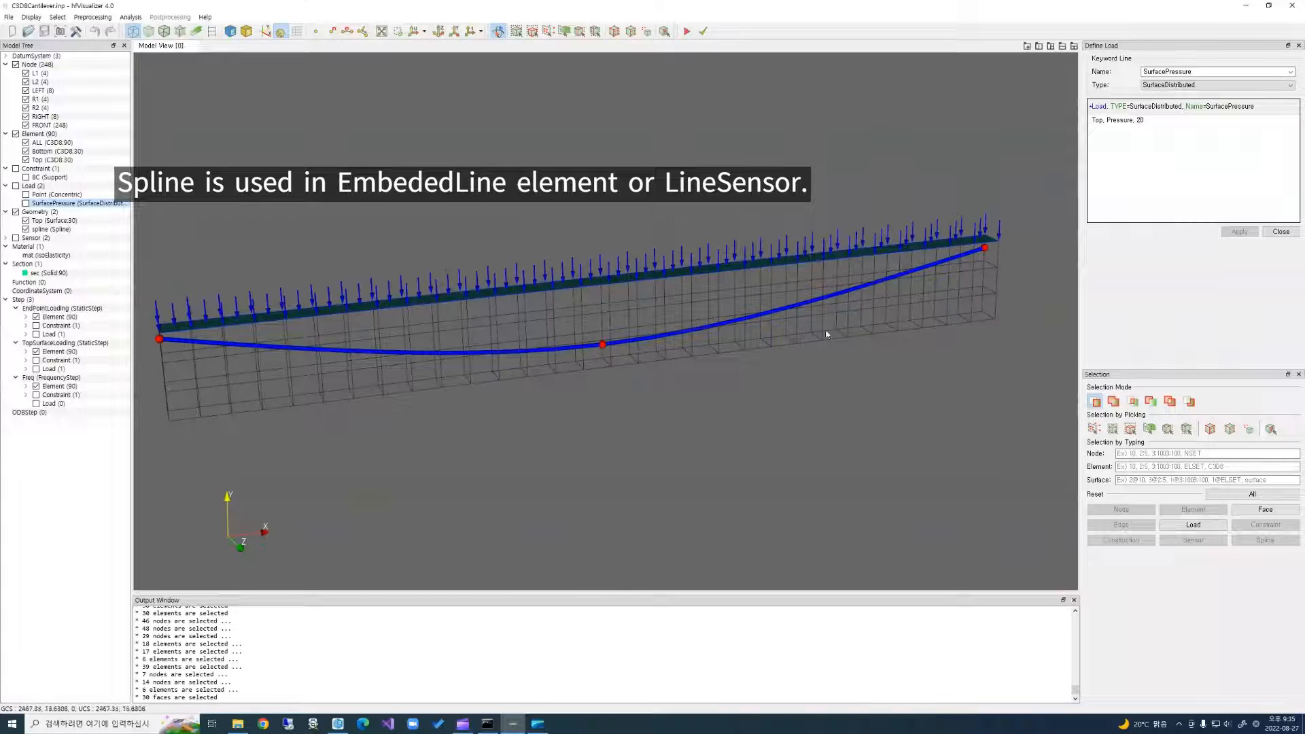
pyautogui.moveTo(263, 367); pyautogui.dragTo(399, 240, button='middle')
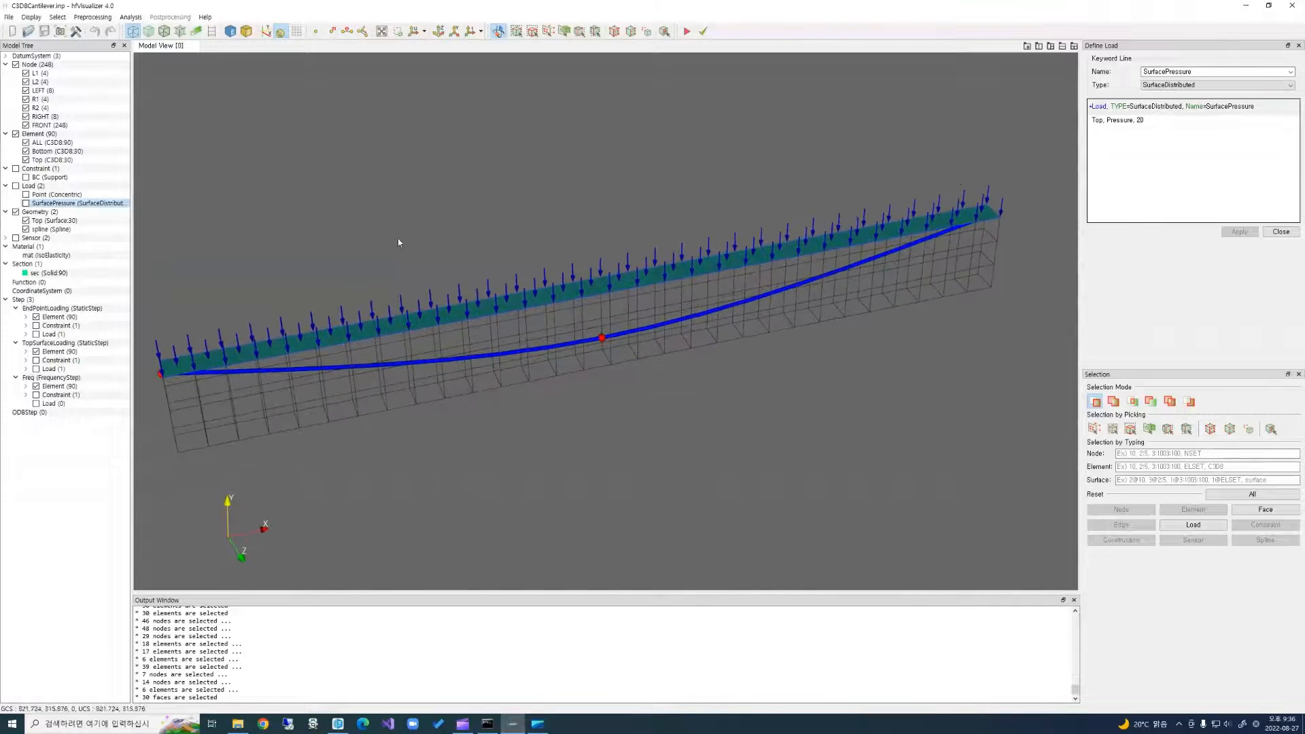
# Return the beam to shaded display, hide the Geometry group and clear all selections.
pyautogui.click(148, 30)
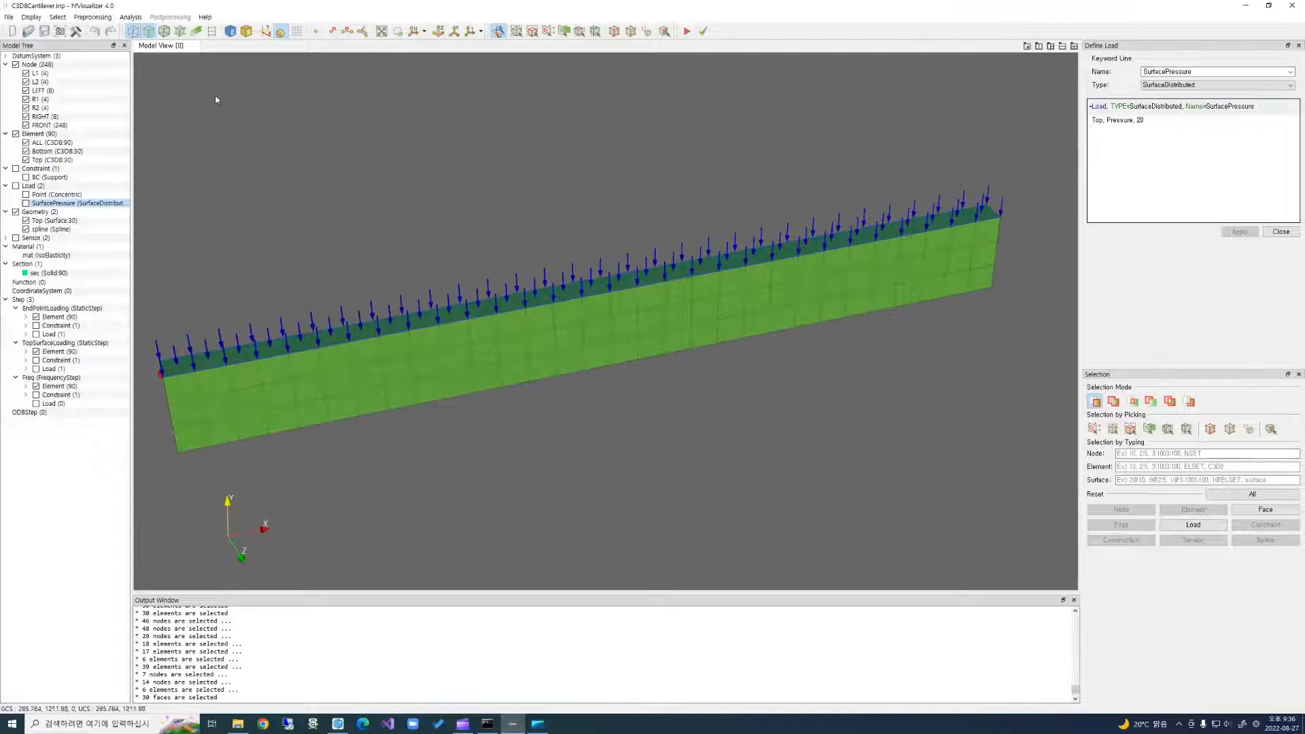
pyautogui.click(16, 212)
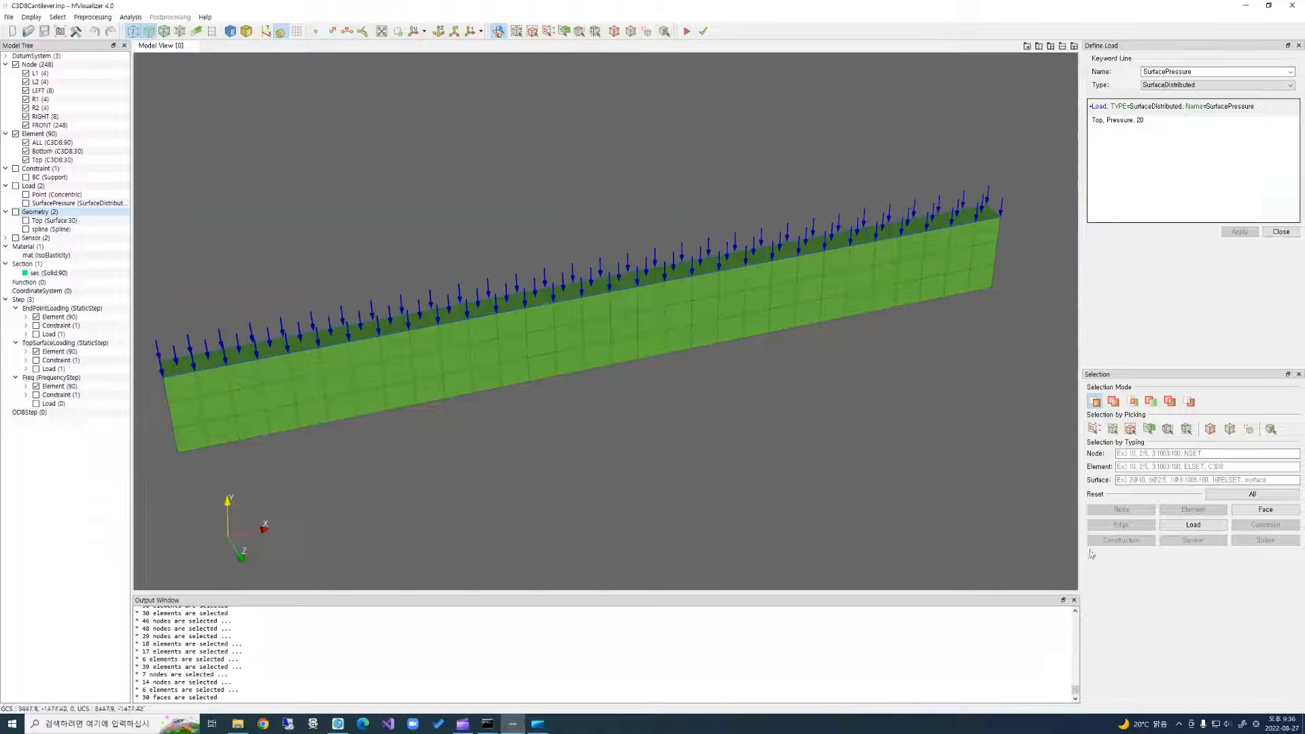
pyautogui.click(1253, 495)
pyautogui.moveTo(511, 390); pyautogui.dragTo(622, 281, button='middle')
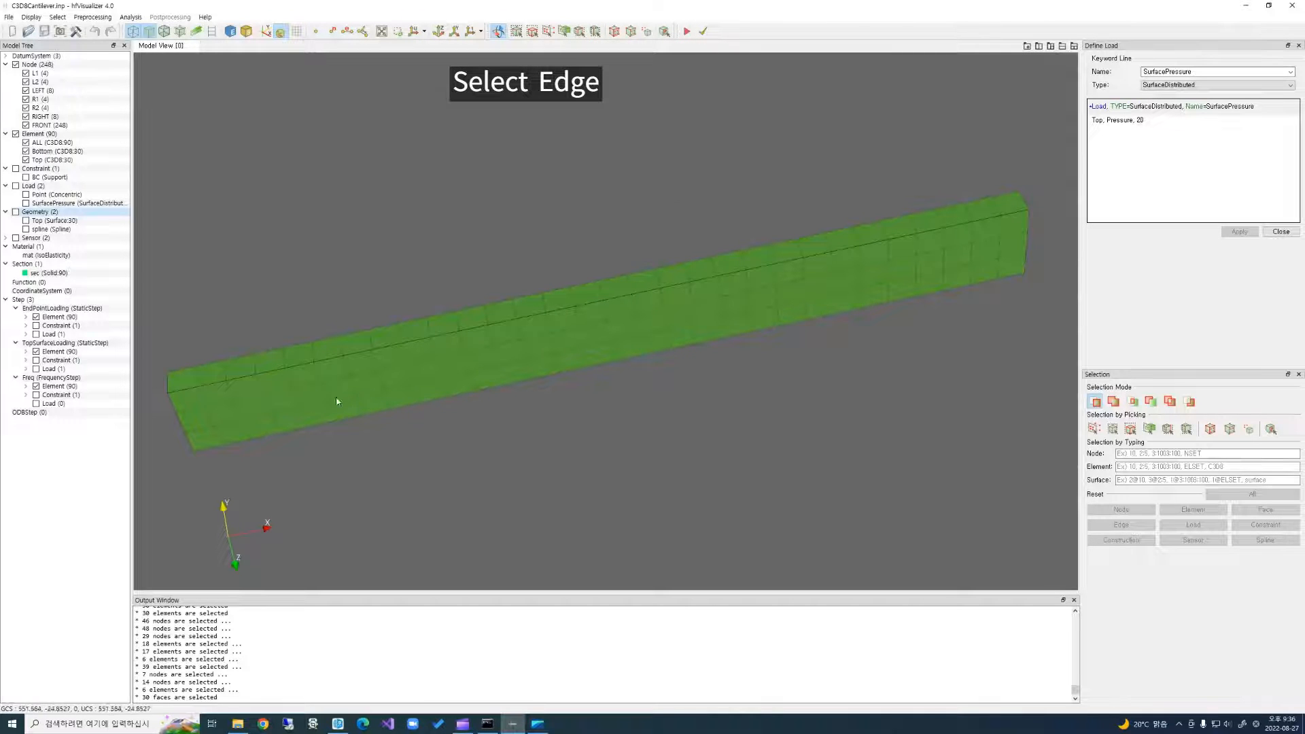
pyautogui.moveTo(311, 407); pyautogui.dragTo(400, 399)
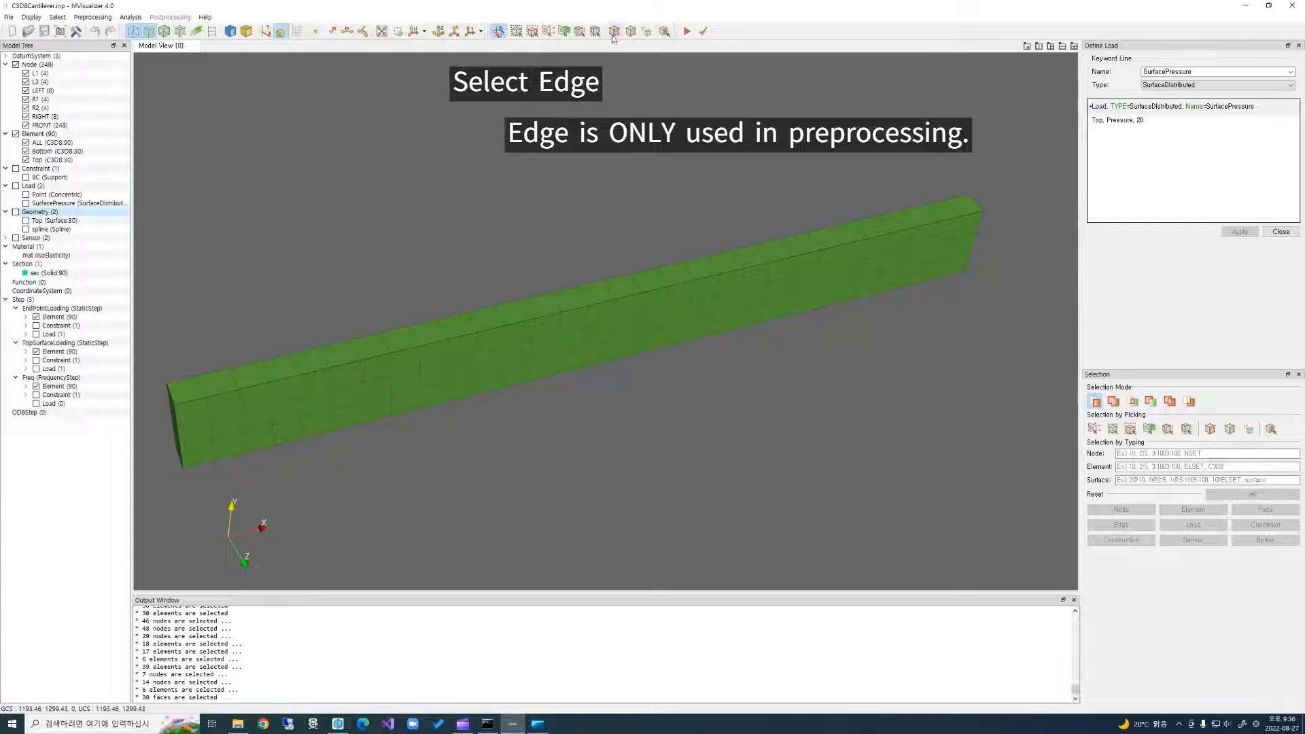
pyautogui.moveTo(446, 425); pyautogui.dragTo(361, 398)
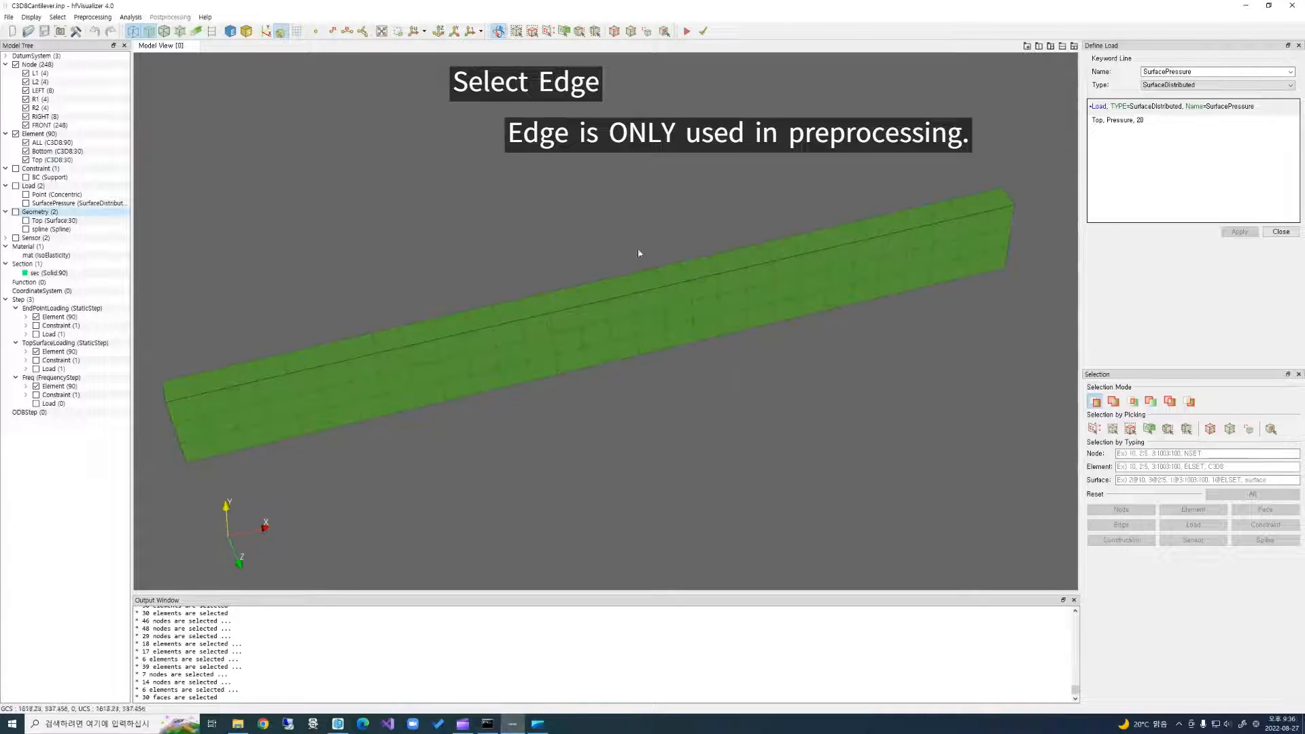
# Close the SurfacePressure load definition and open the element Divide command with edge picking active.
pyautogui.click(596, 34)
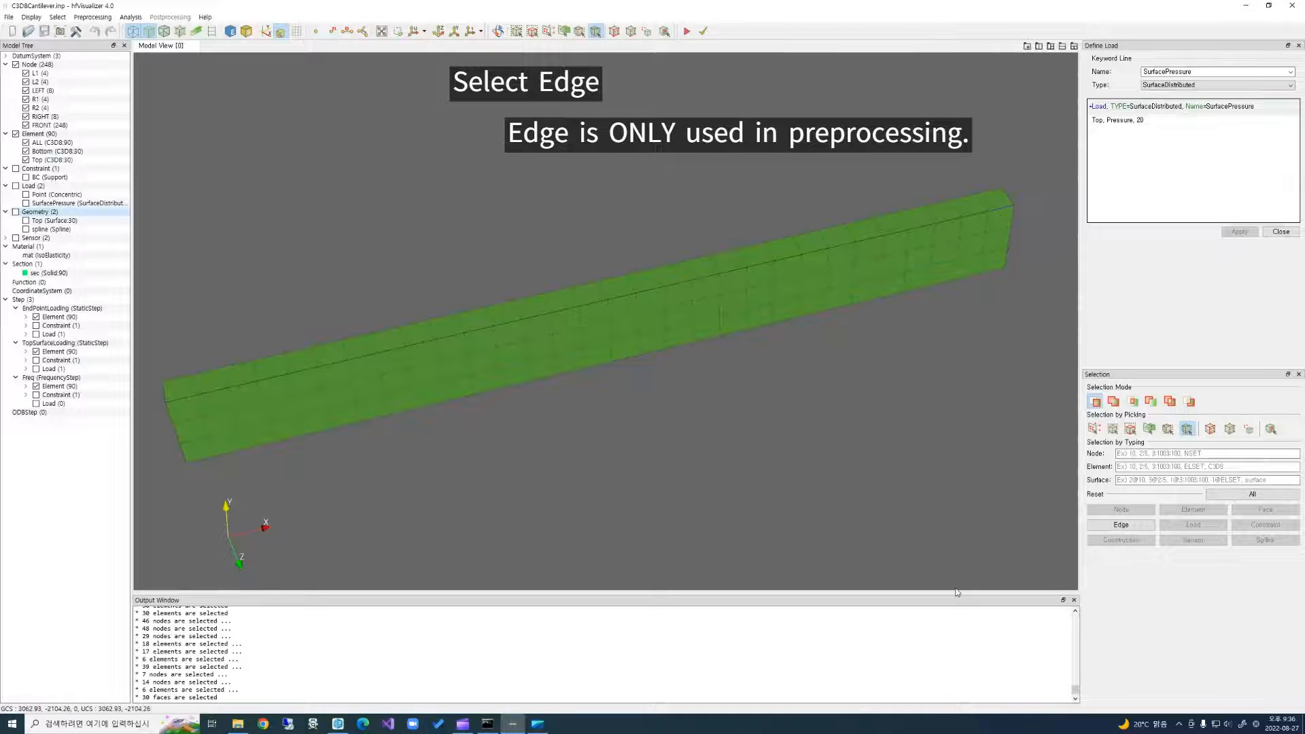
pyautogui.click(1282, 232)
pyautogui.click(1088, 74)
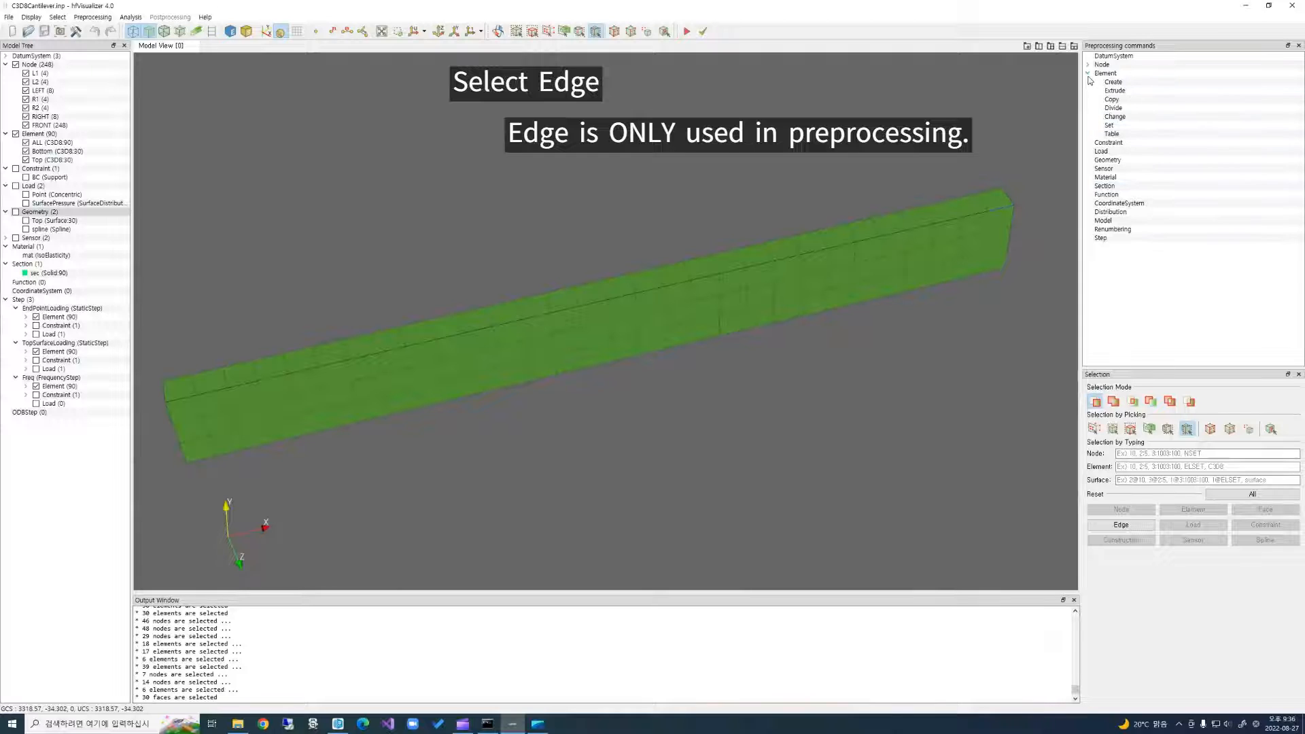
pyautogui.doubleClick(1126, 111)
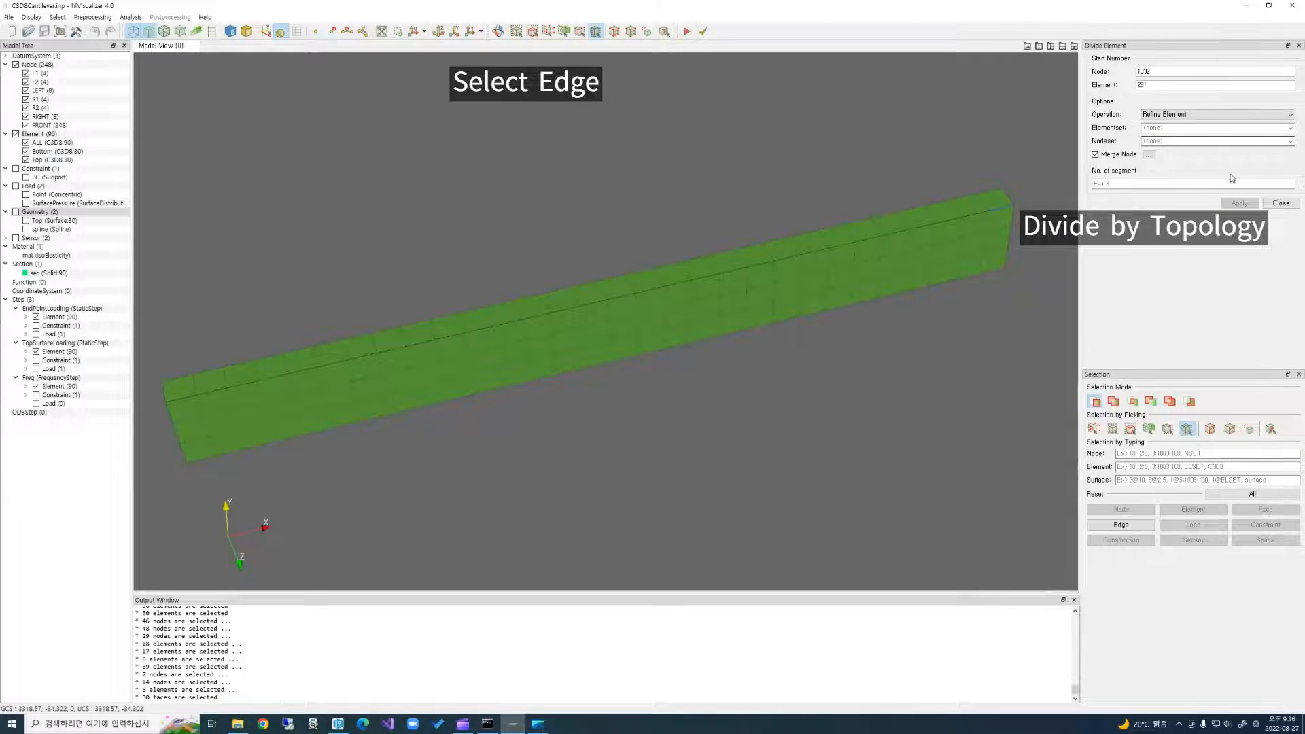
# Divide the elements at the beam's far end into 3 segments using Divide By Topology on a lengthwise edge.
pyautogui.click(1216, 115)
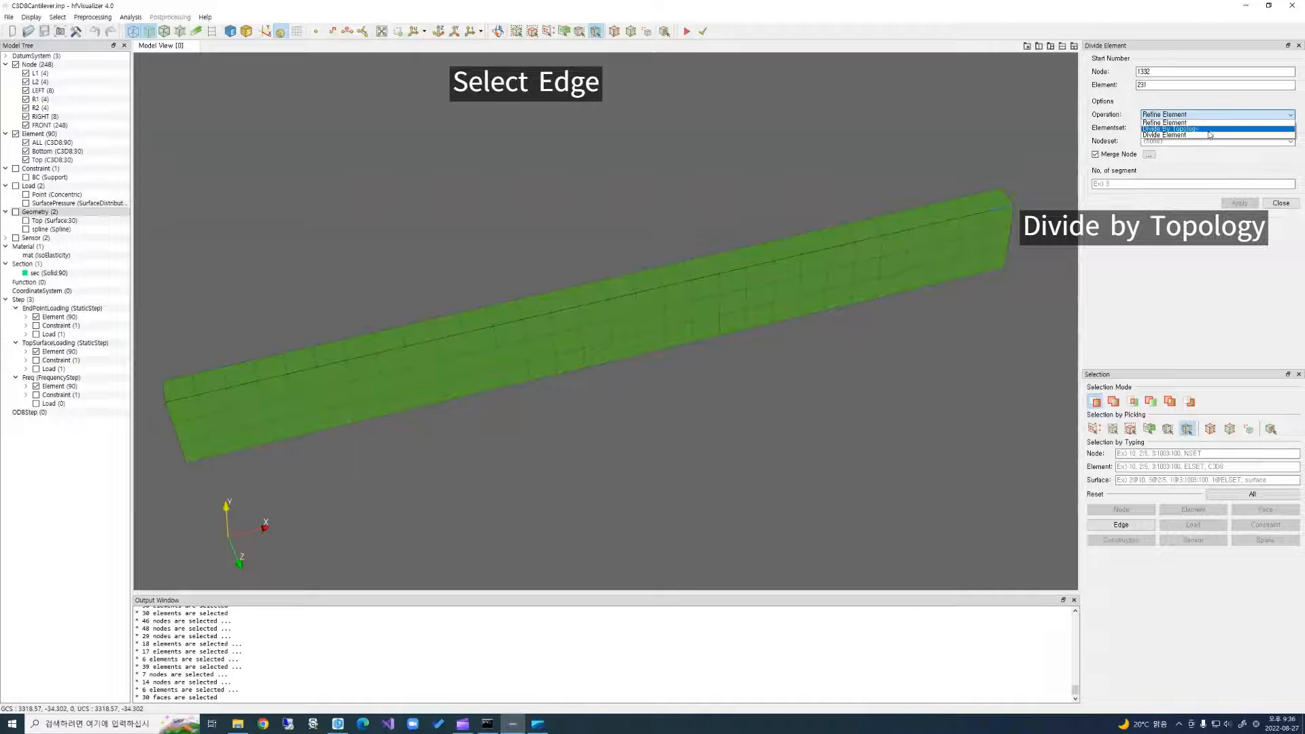
pyautogui.click(1211, 130)
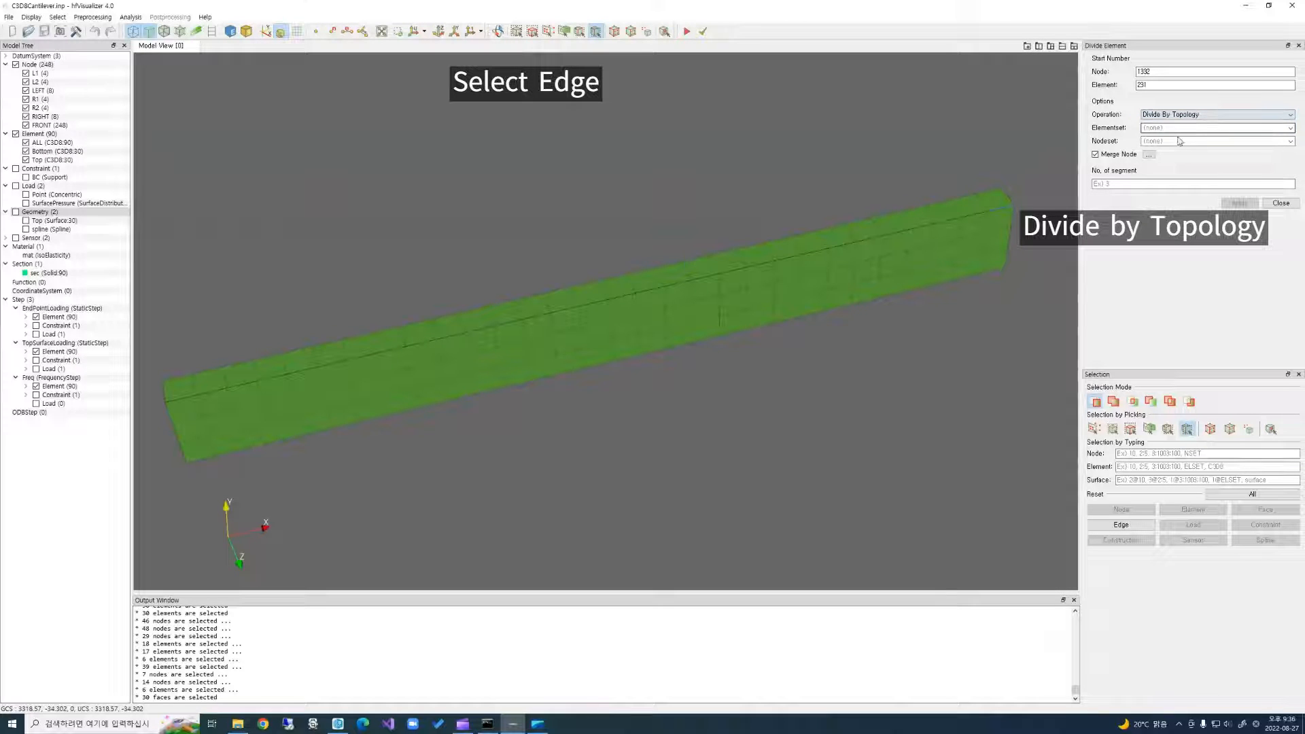
pyautogui.click(1118, 181)
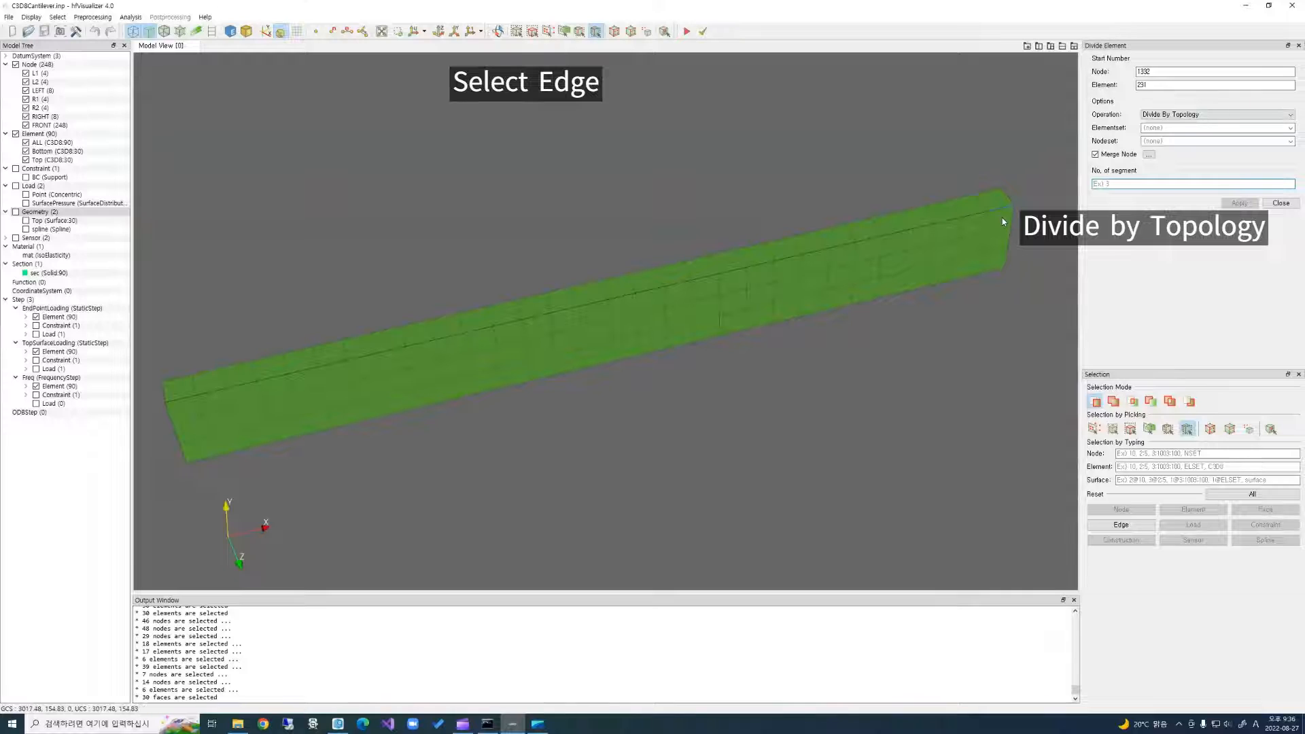
pyautogui.write('3')
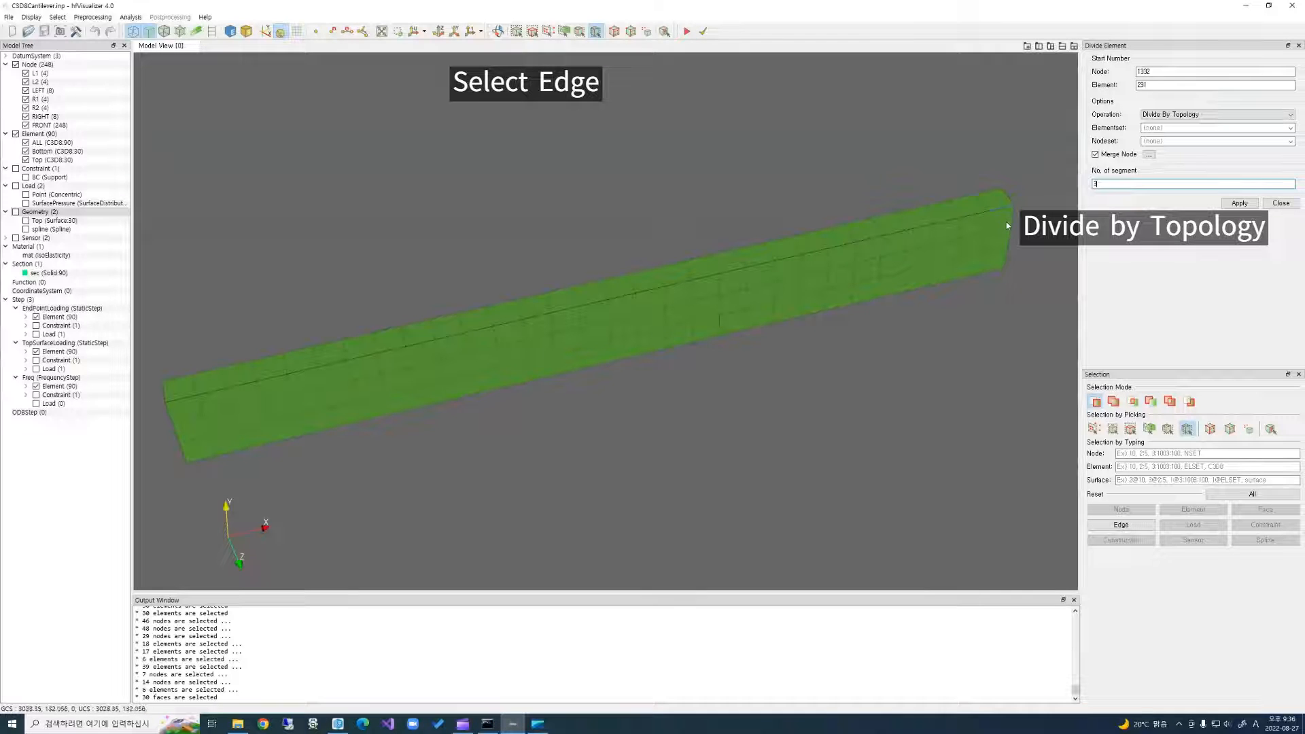
pyautogui.click(1246, 207)
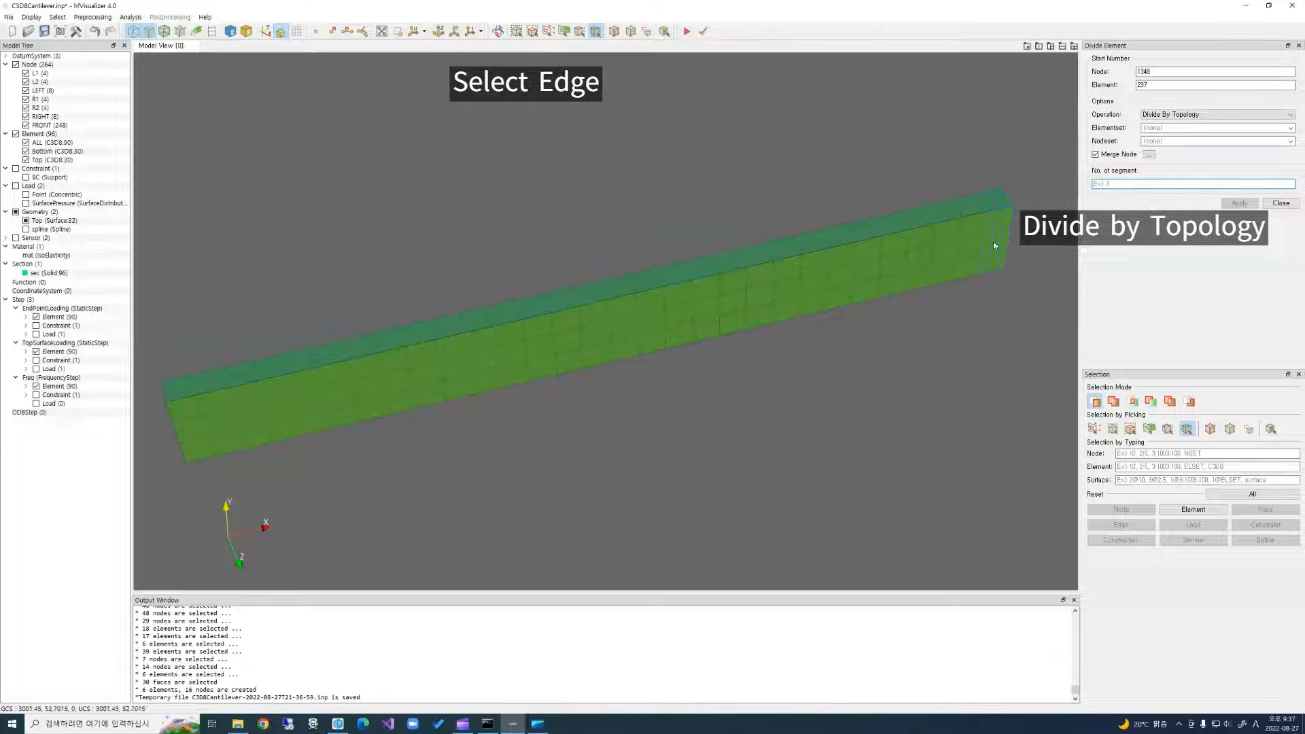
# Inspect the divided elements at the beam's end, close the Divide Element command and undo the division.
pyautogui.click(498, 31)
pyautogui.moveTo(720, 292)
pyautogui.mouseDown()
pyautogui.moveTo(772, 312)
pyautogui.moveTo(518, 329)
pyautogui.moveTo(721, 299)
pyautogui.mouseUp()
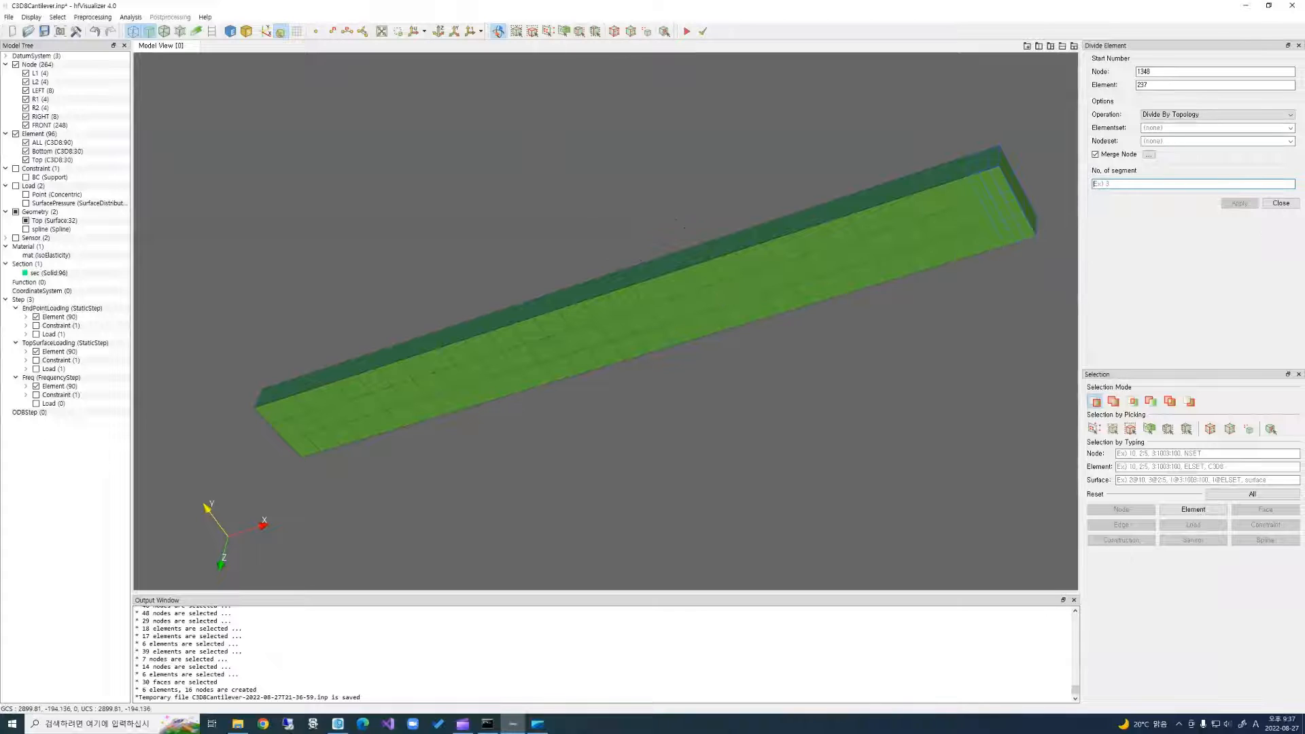
pyautogui.moveTo(1056, 259); pyautogui.dragTo(741, 385)
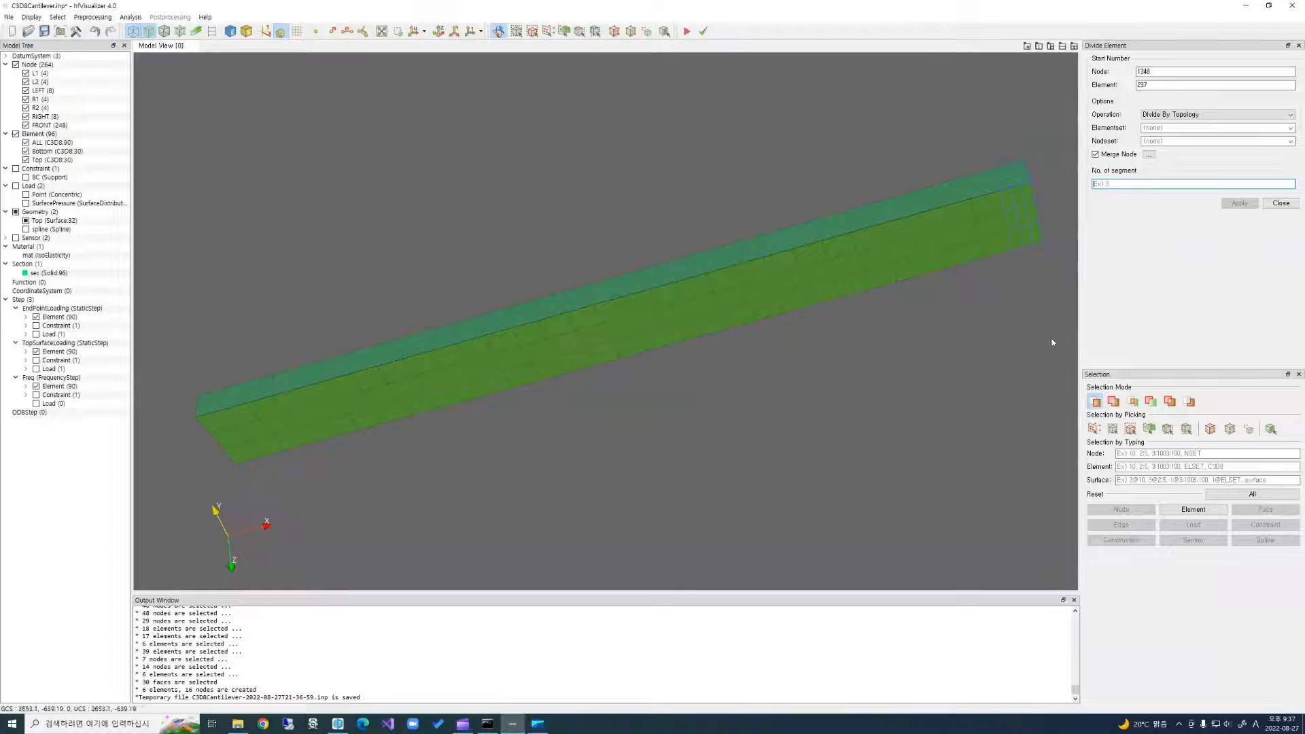
pyautogui.click(1281, 203)
pyautogui.moveTo(987, 234); pyautogui.dragTo(1011, 213)
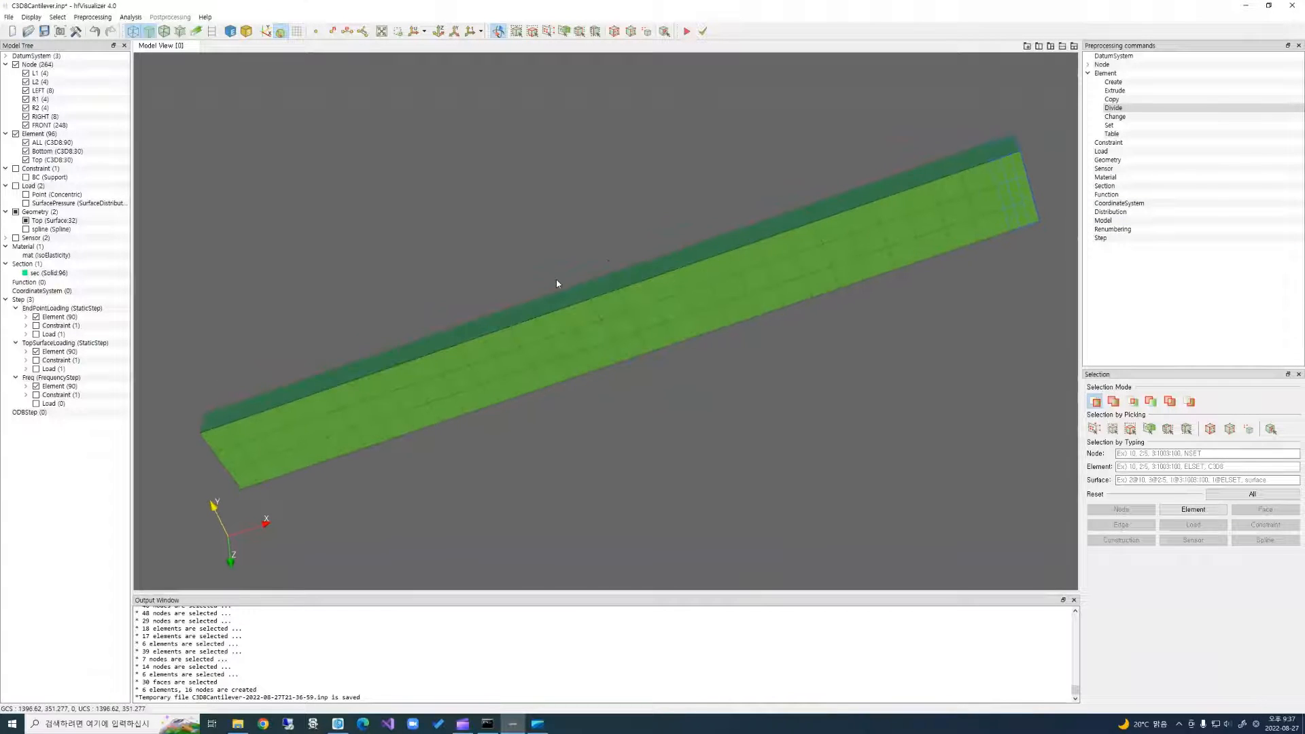
pyautogui.moveTo(556, 283); pyautogui.dragTo(168, 135)
pyautogui.click(97, 31)
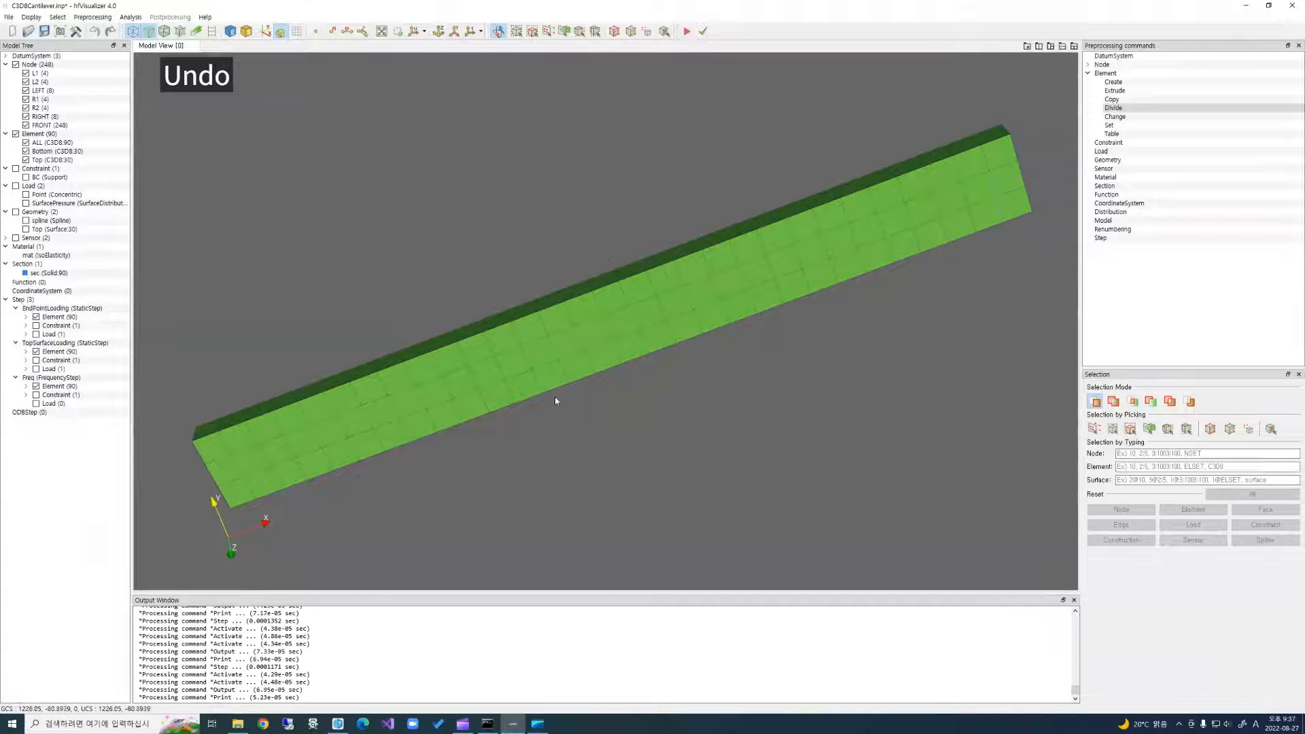
pyautogui.moveTo(723, 385); pyautogui.dragTo(642, 340)
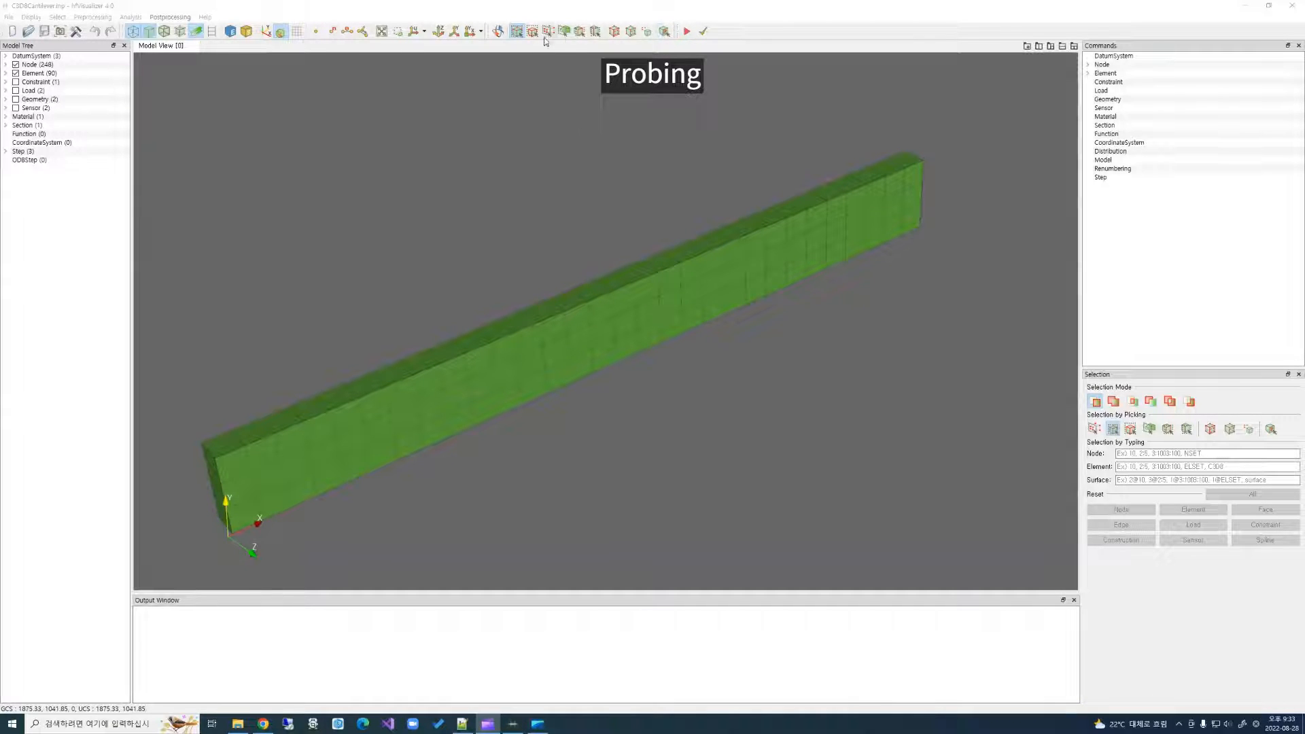
# Box-select a group of nodes near mid-span and a neighbouring group of elements on the beam's front face.
pyautogui.moveTo(548, 303); pyautogui.dragTo(631, 403)
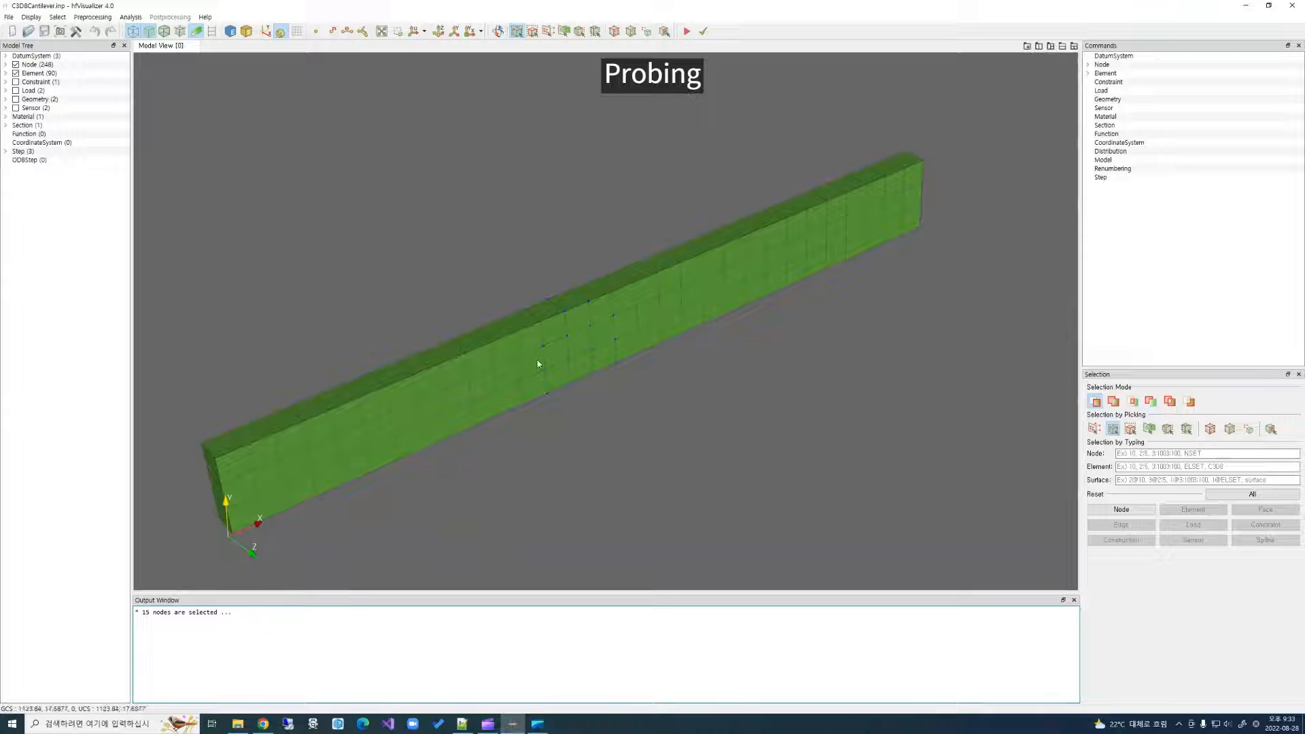
pyautogui.click(533, 32)
pyautogui.moveTo(455, 361); pyautogui.dragTo(502, 410)
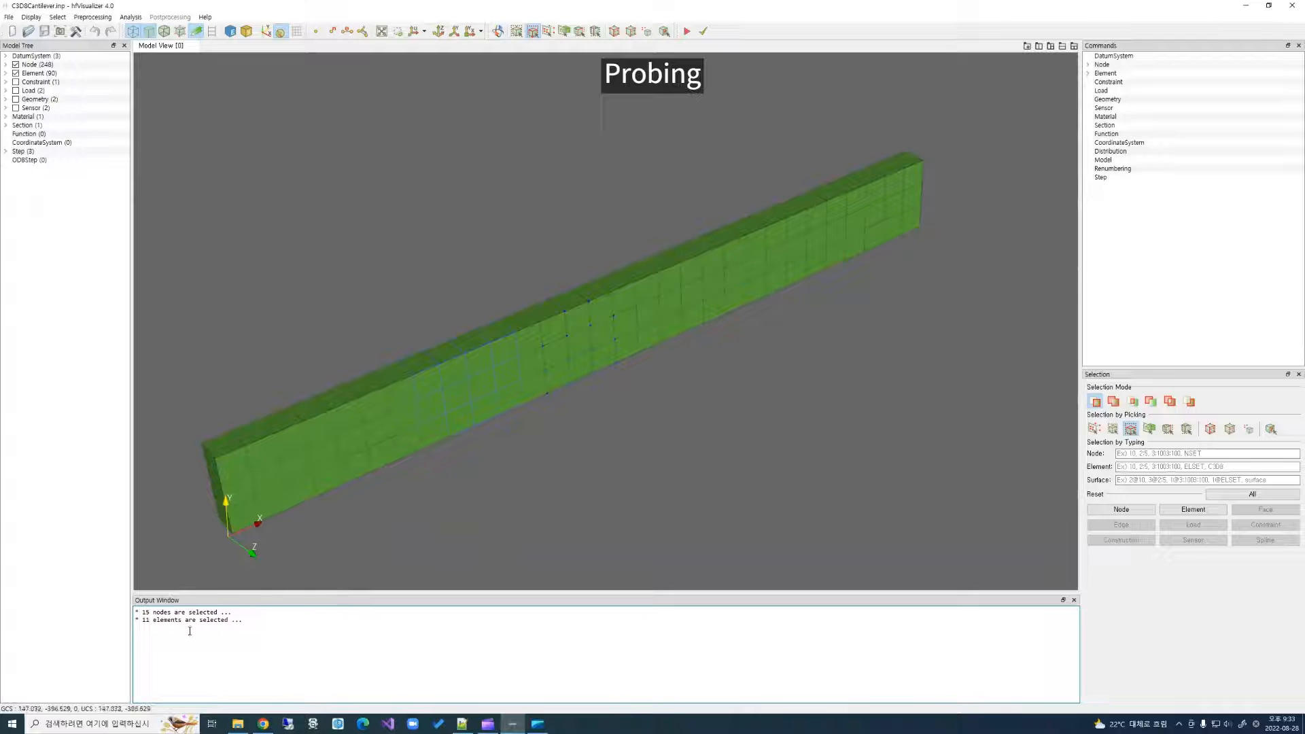
# With probing enabled, select elements, a single node and a group of nodes near mid-span to list their data, and disable probing.
pyautogui.click(666, 31)
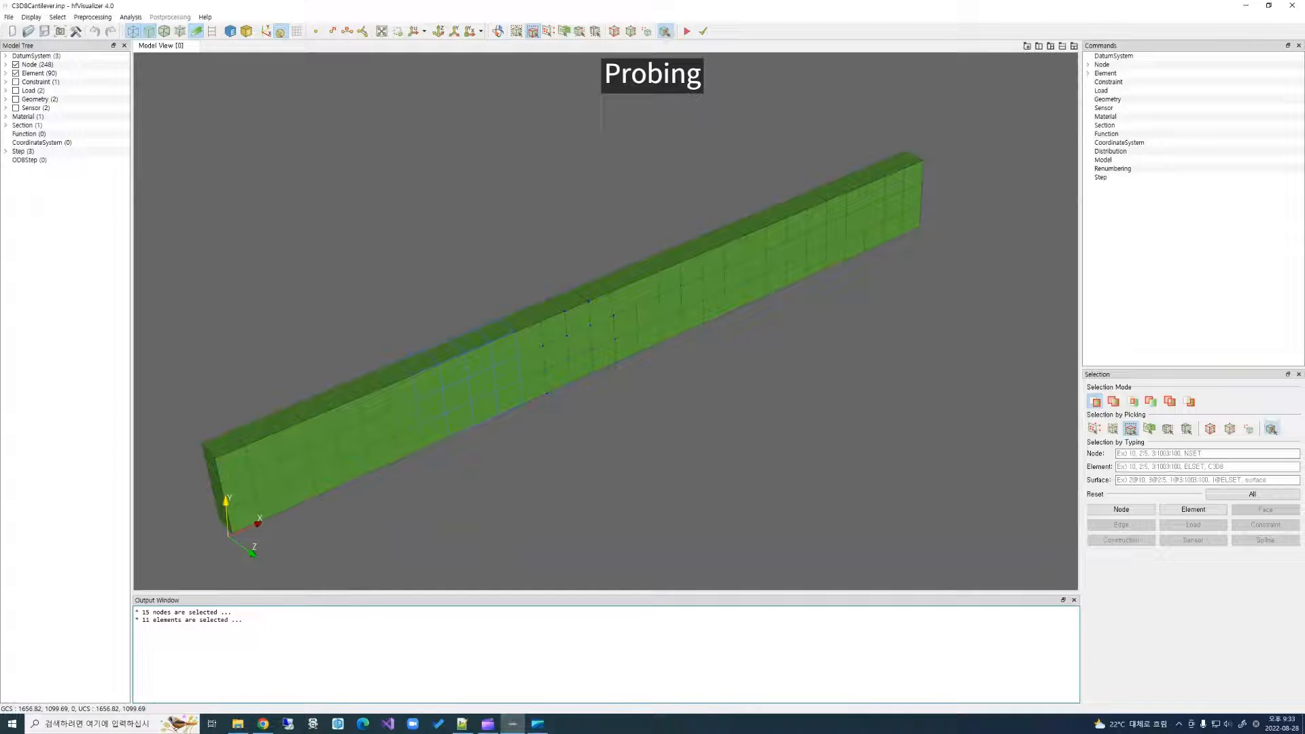
pyautogui.click(621, 328)
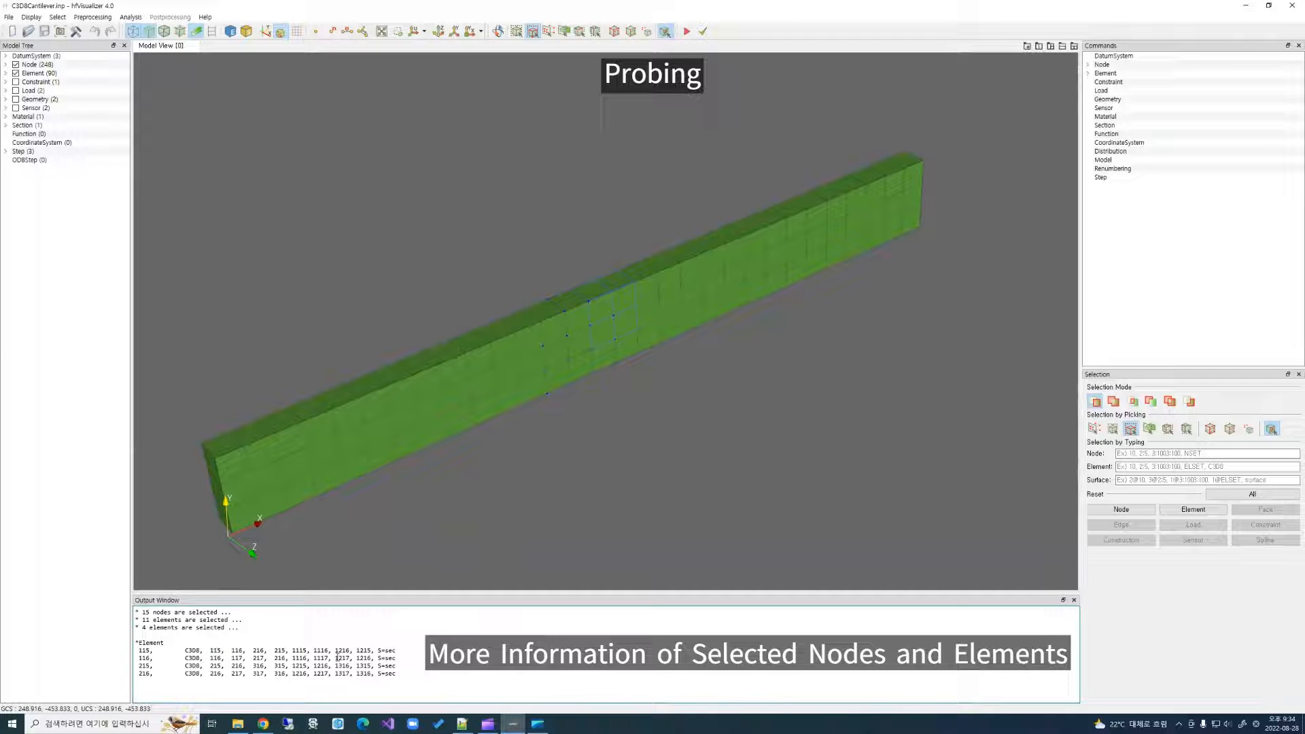
pyautogui.click(516, 31)
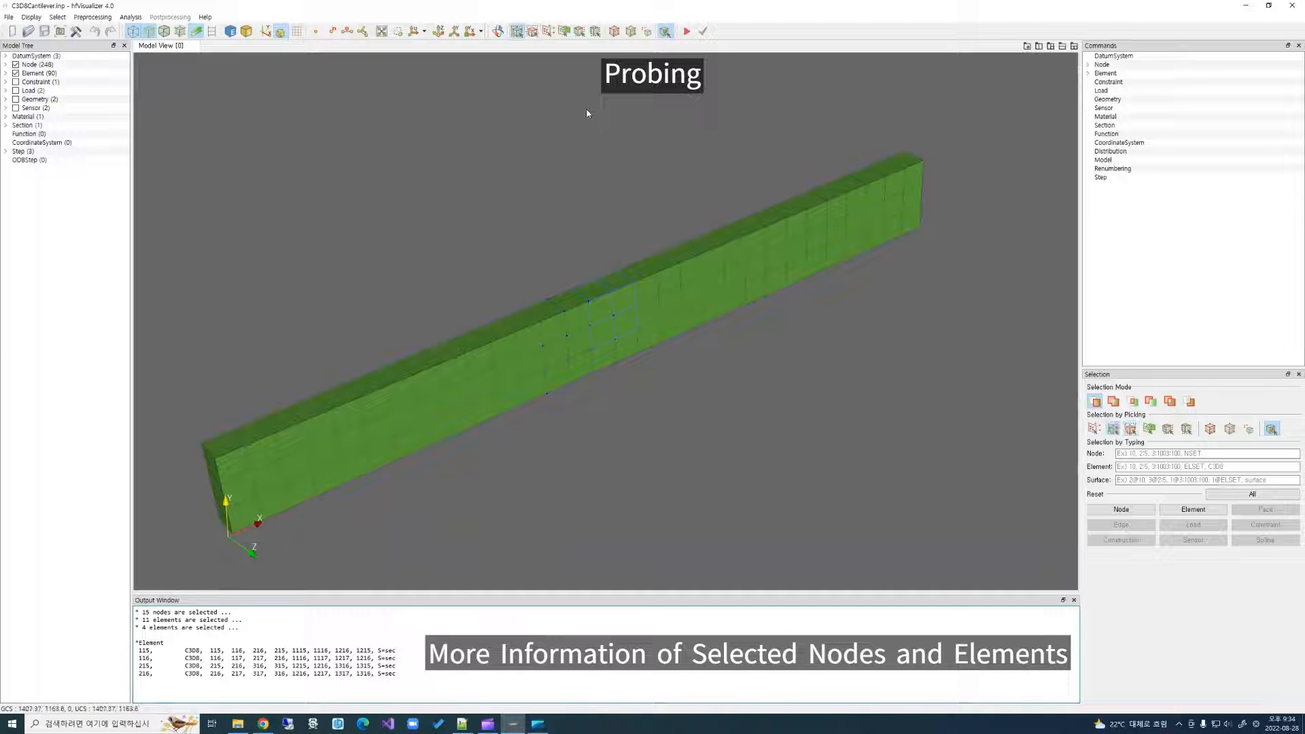
pyautogui.click(690, 291)
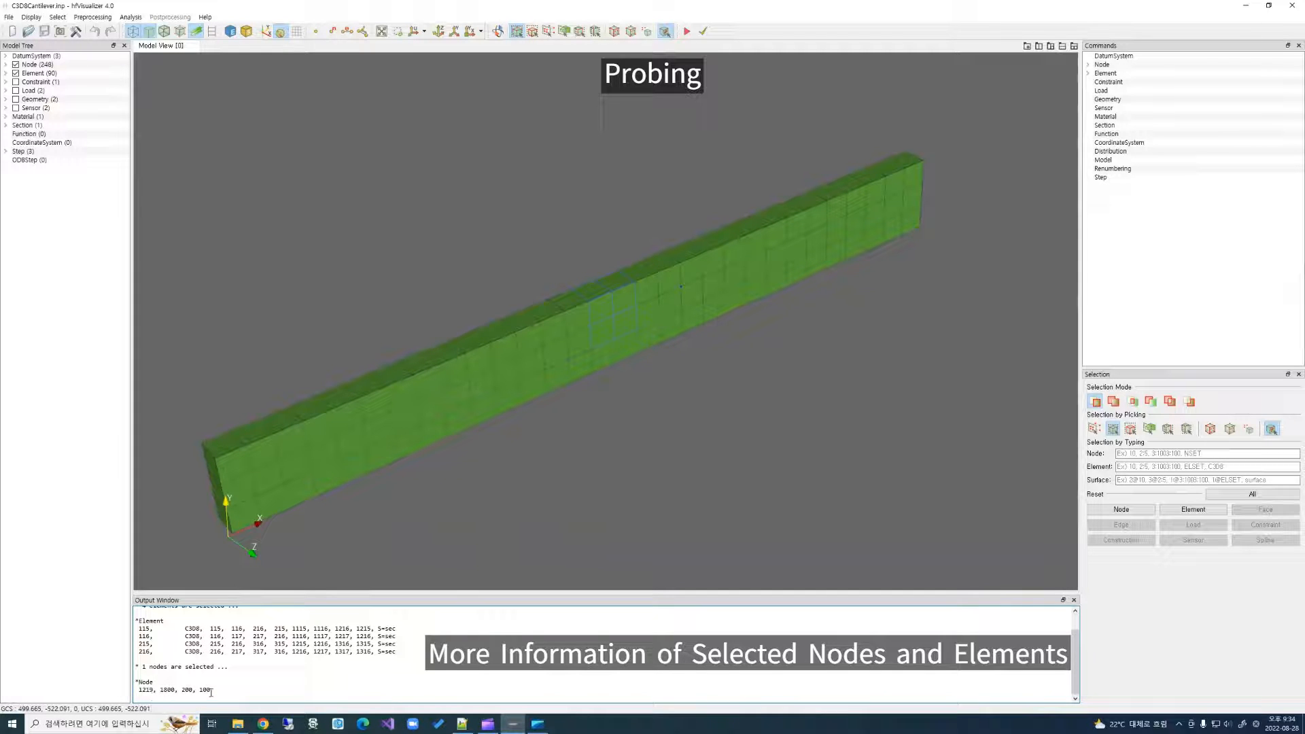
pyautogui.moveTo(498, 331); pyautogui.dragTo(557, 387)
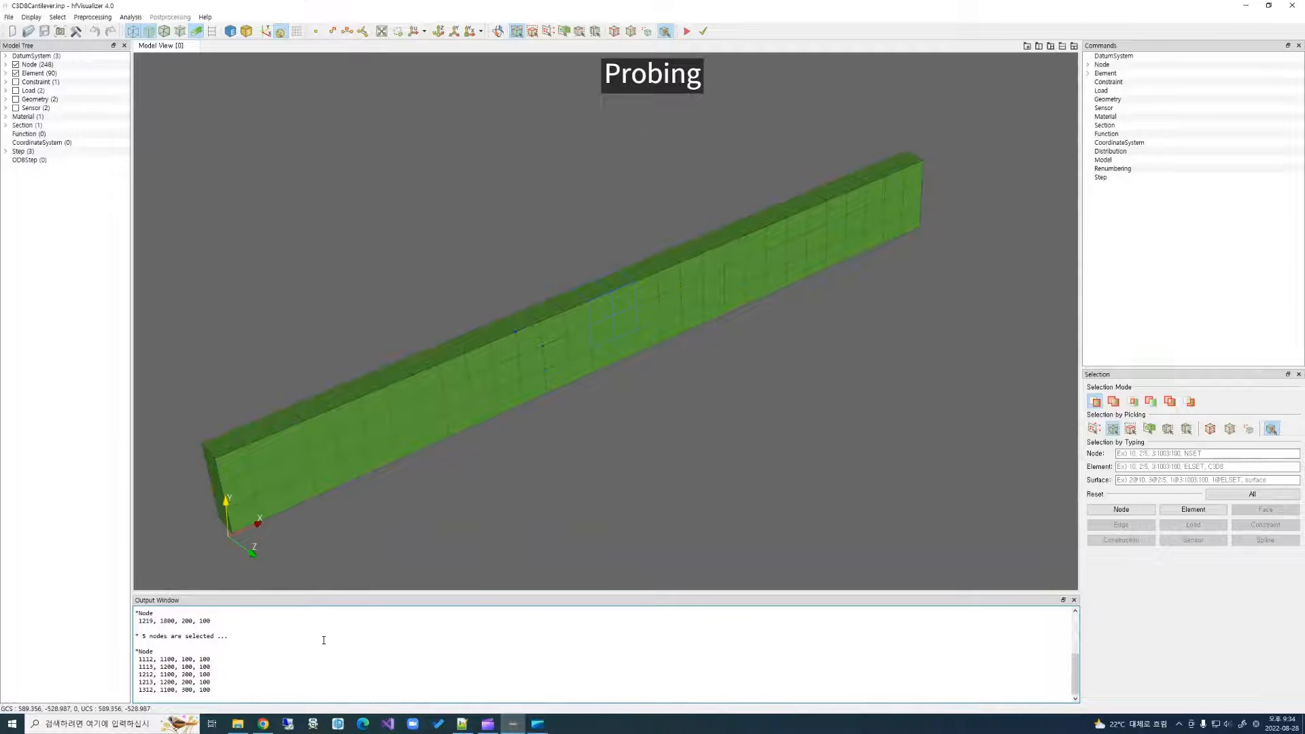
pyautogui.click(665, 36)
# Expand the Node and Element groups in the model tree and clear all selections.
pyautogui.click(6, 65)
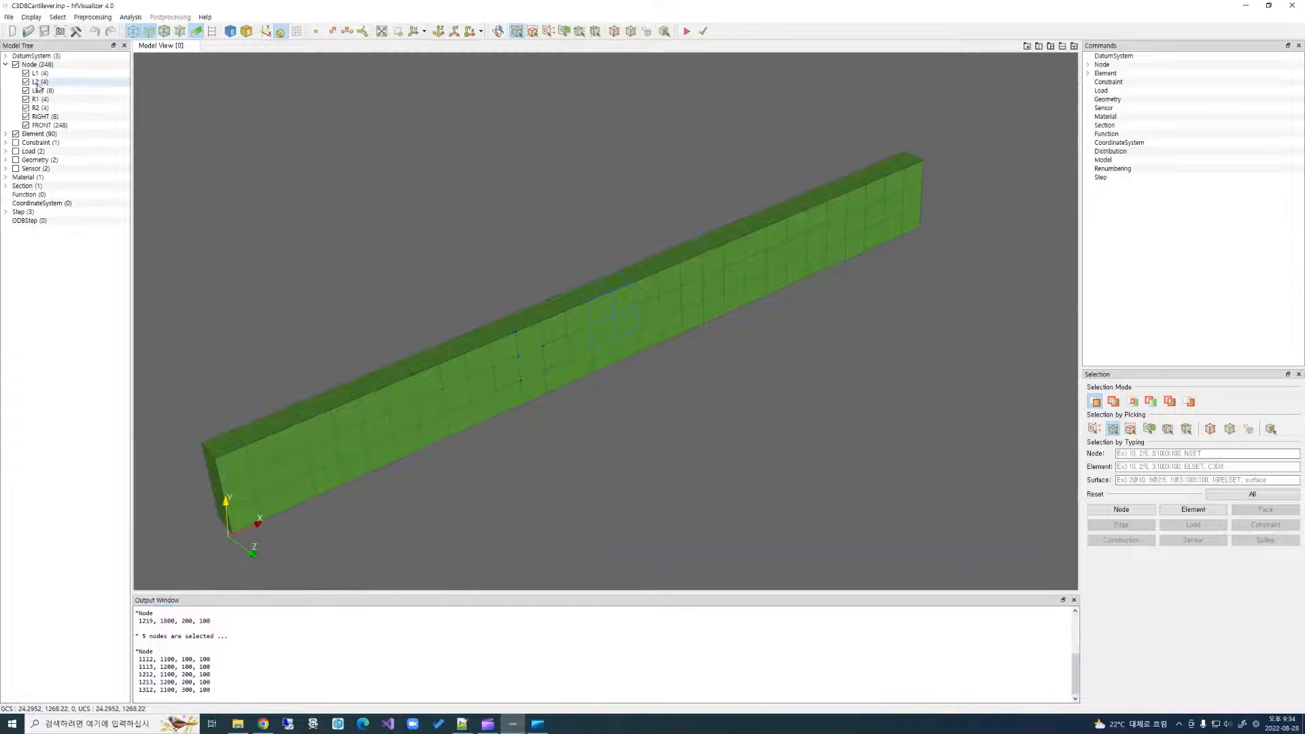
pyautogui.click(6, 134)
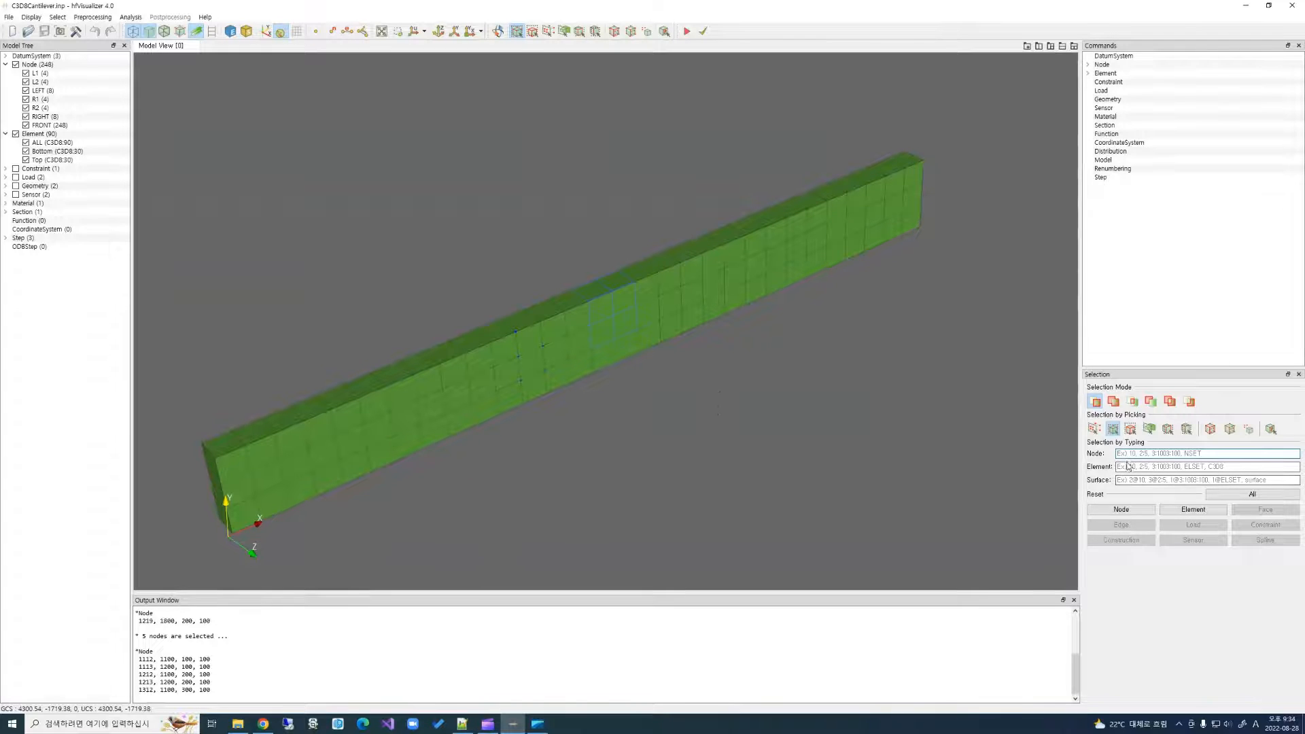
pyautogui.click(1214, 495)
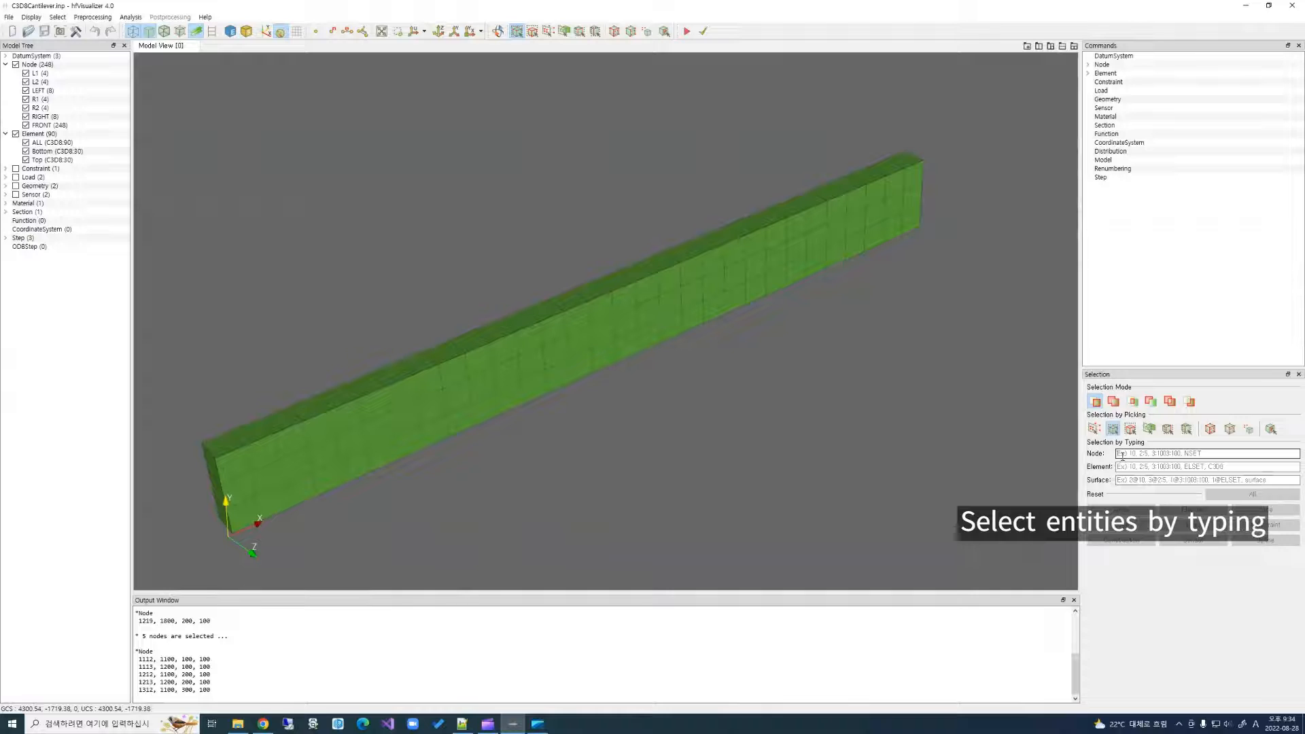
# Select node 1 by its number, followed by the node range 1:10.
pyautogui.click(1121, 456)
pyautogui.write('1')
pyautogui.press('Return')
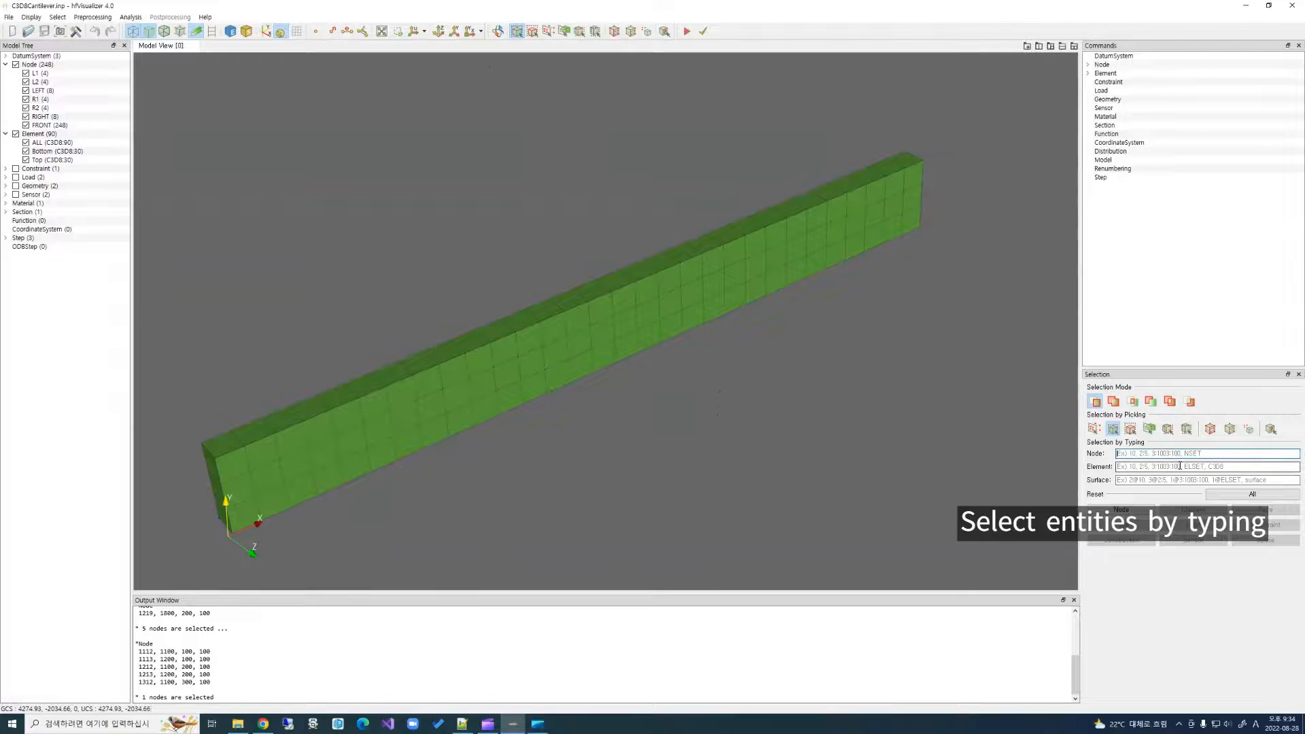
pyautogui.write('1:10')
pyautogui.press('Return')
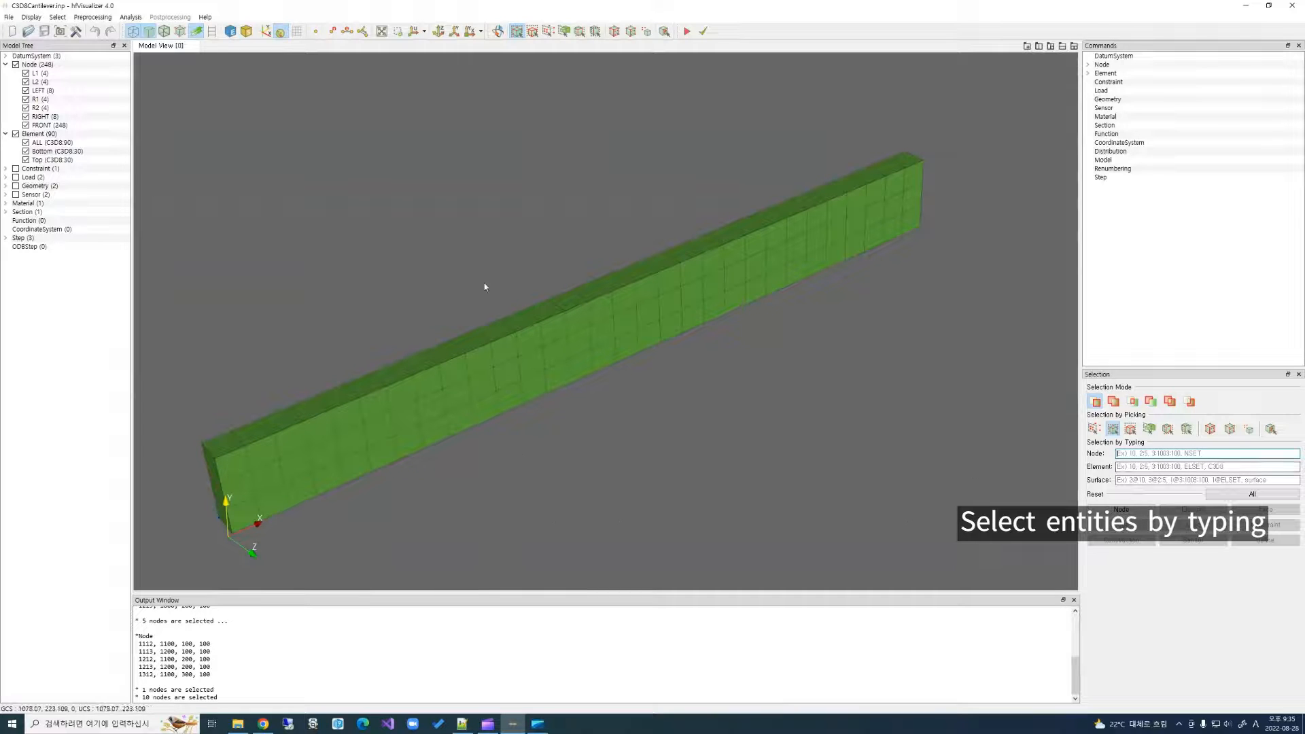
pyautogui.click(732, 411)
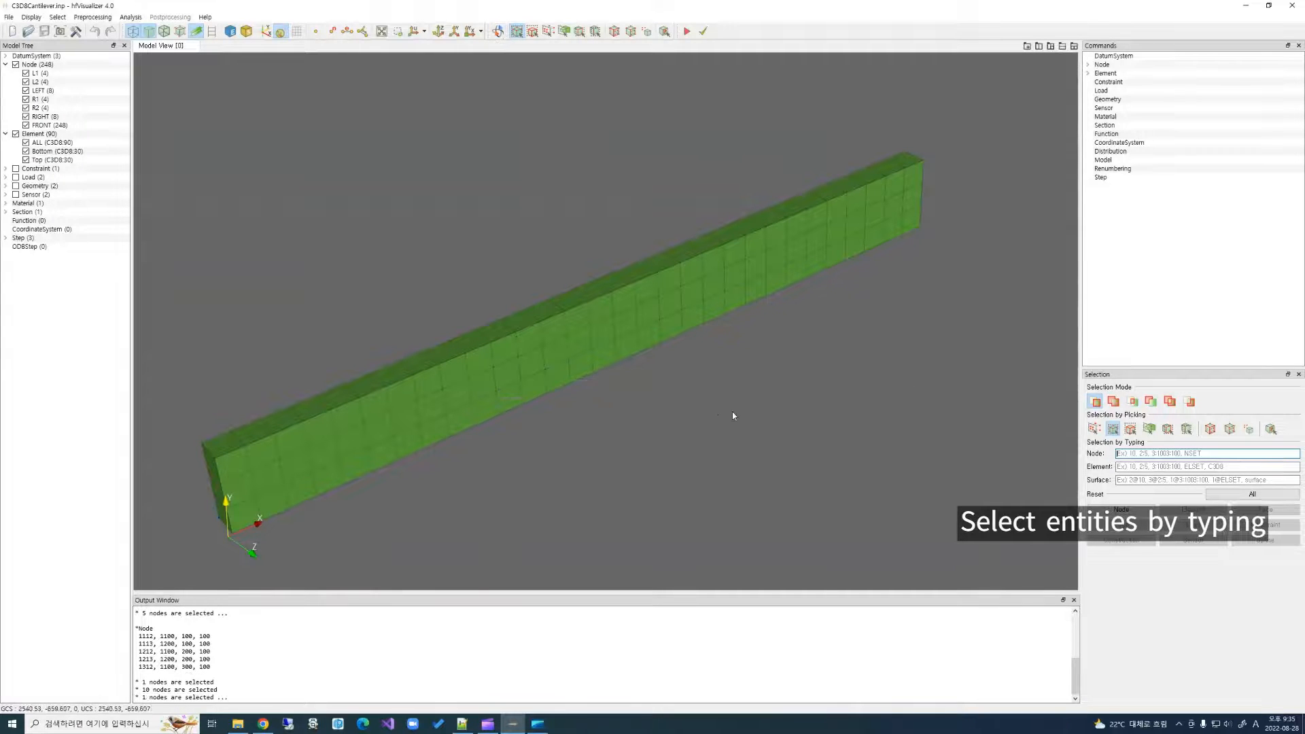
# Select the node range 1:100 by number and inspect the selected nodes along the beam's lower edge.
pyautogui.click(498, 31)
pyautogui.moveTo(714, 421); pyautogui.dragTo(676, 347)
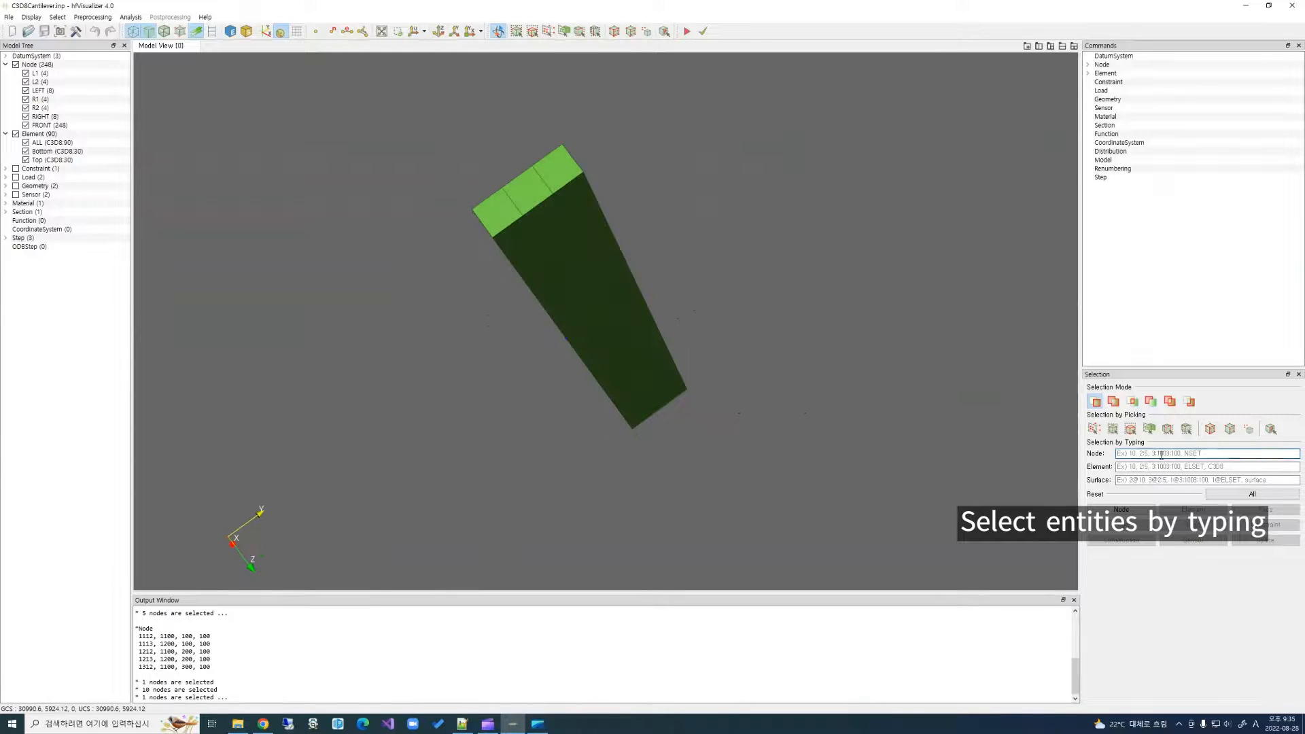
pyautogui.write('1:100')
pyautogui.press('Return')
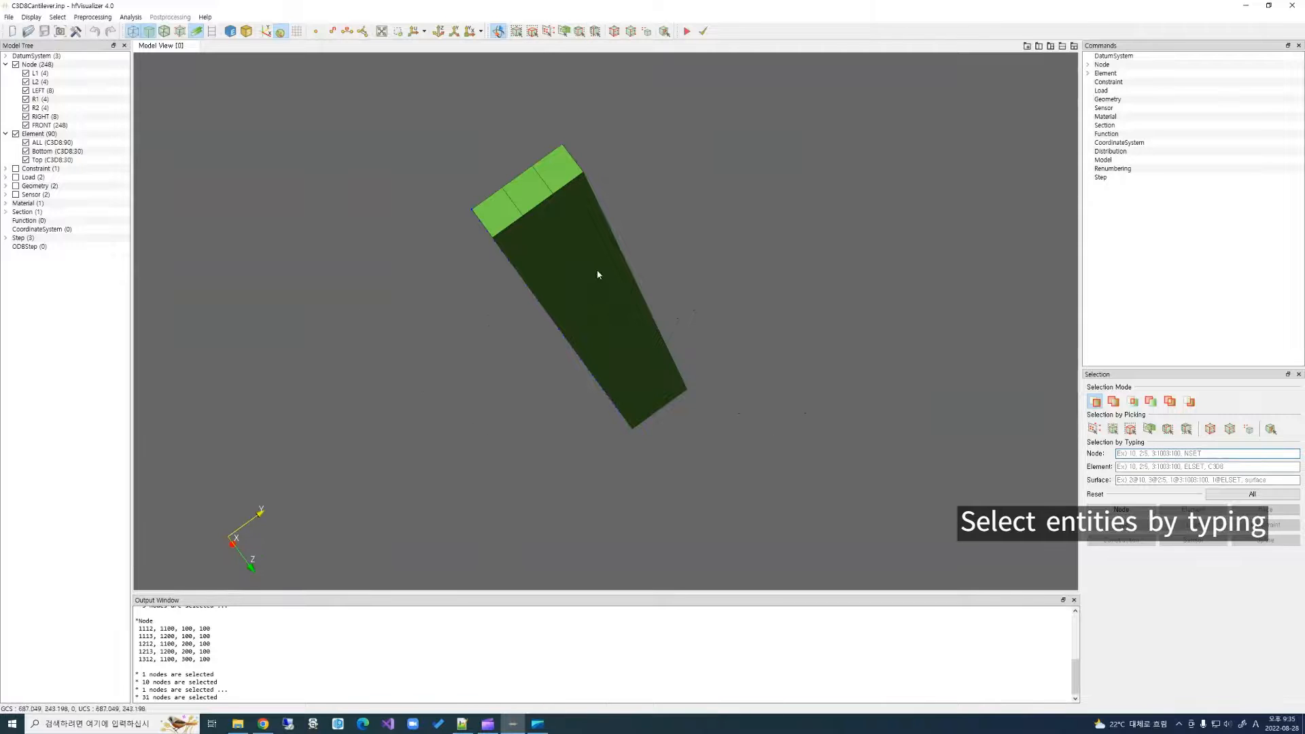
pyautogui.moveTo(597, 274); pyautogui.dragTo(790, 412)
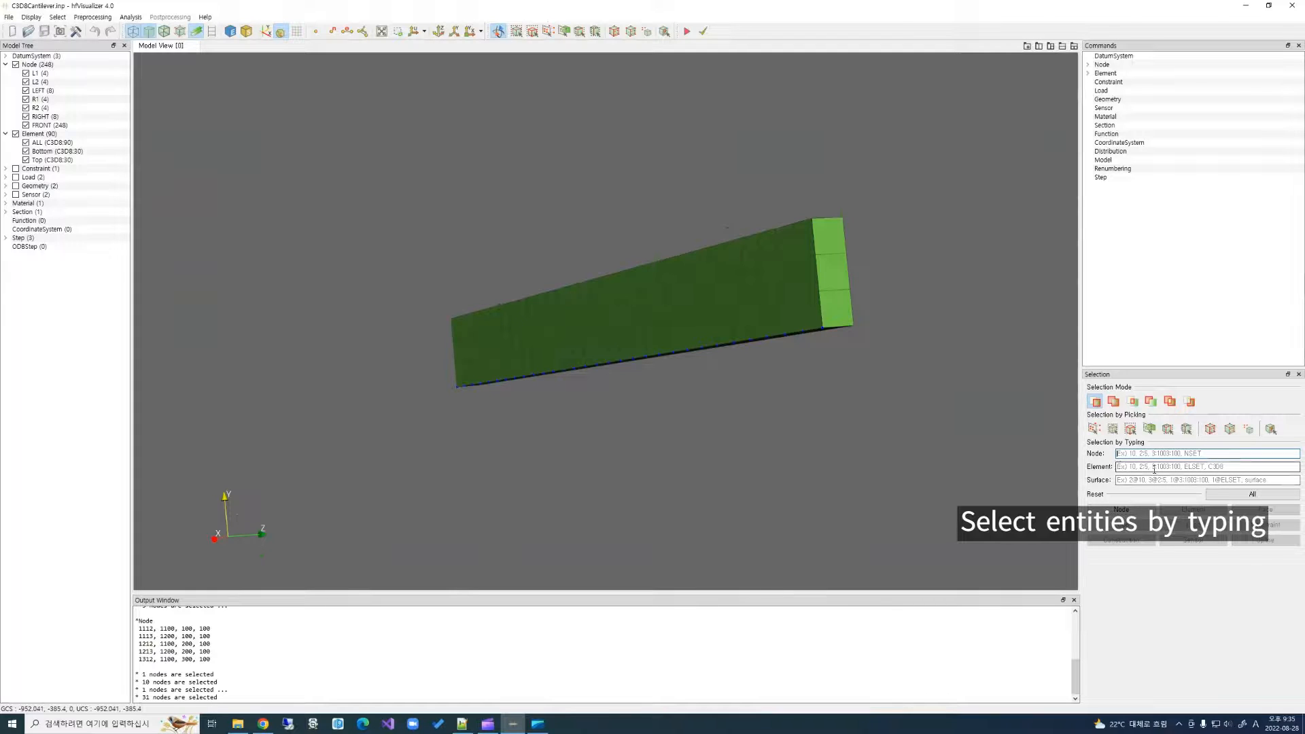
# Select surfaces by typing the face and element range 2@10:100.
pyautogui.click(1168, 469)
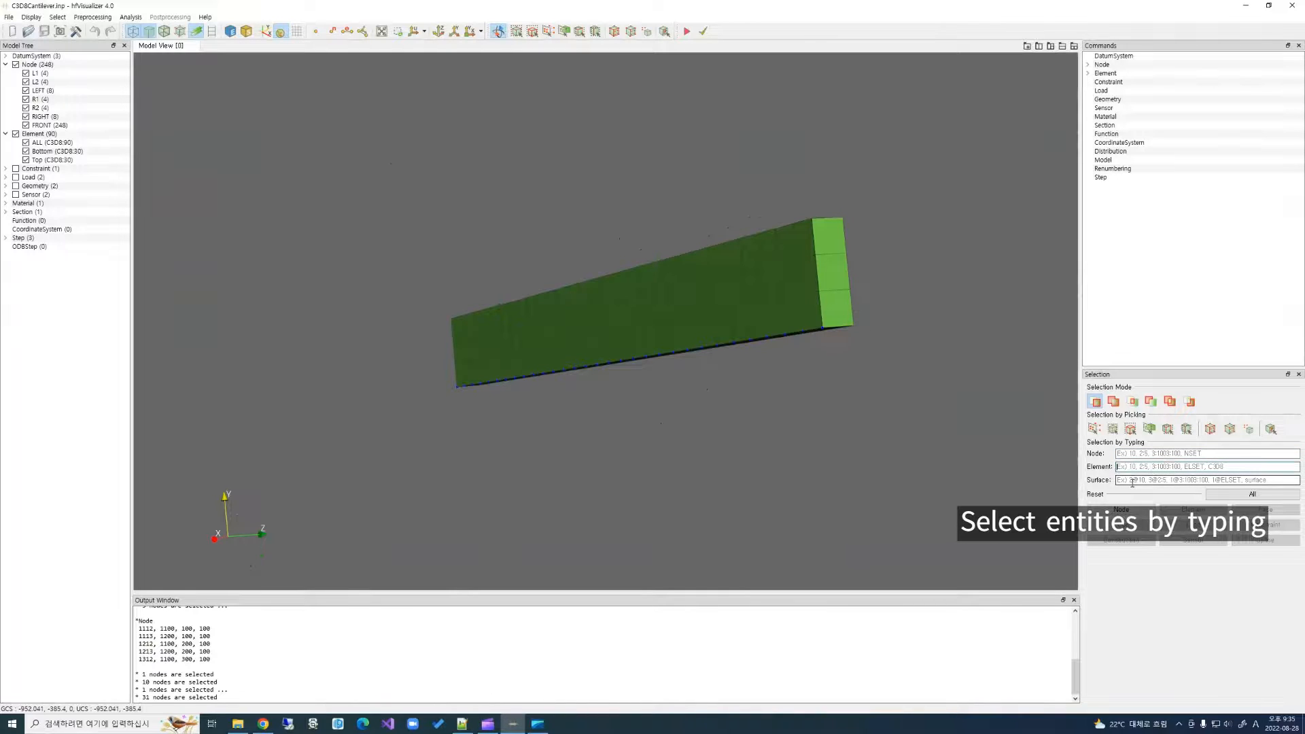
pyautogui.click(1159, 482)
pyautogui.write('2@10:100')
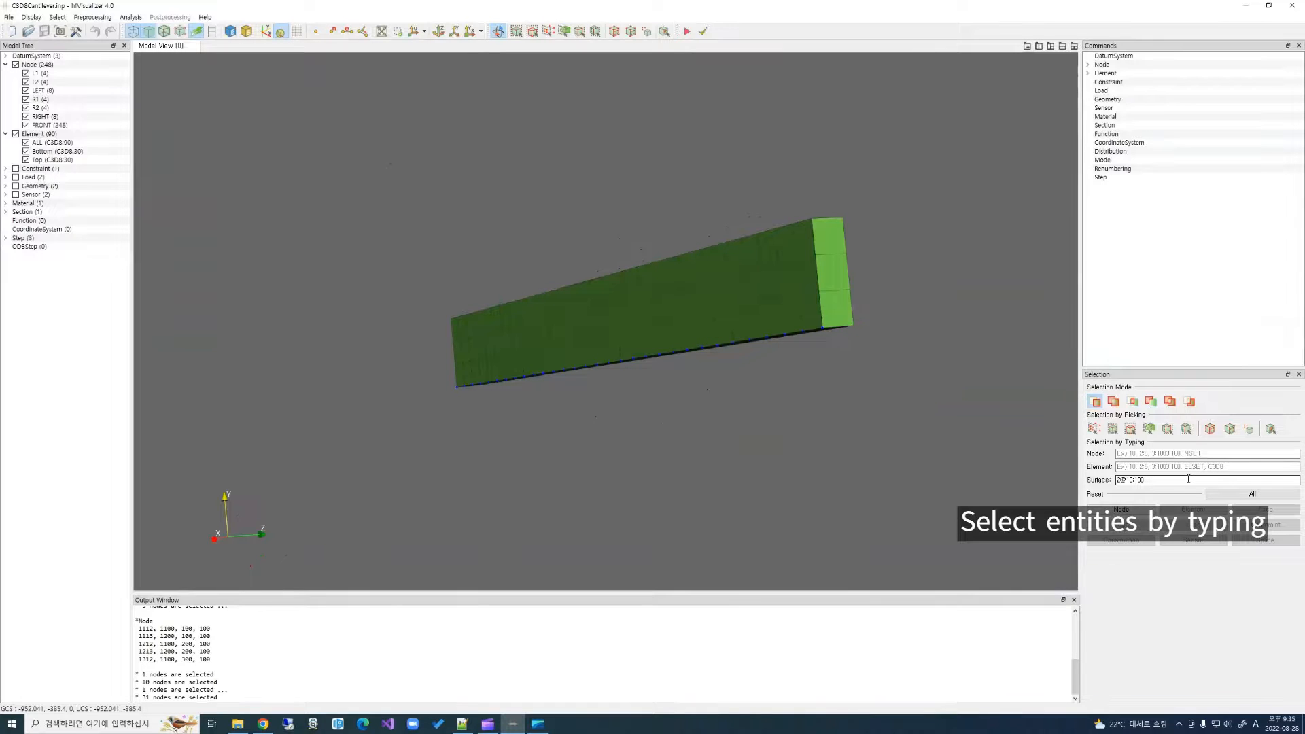
pyautogui.press('Return')
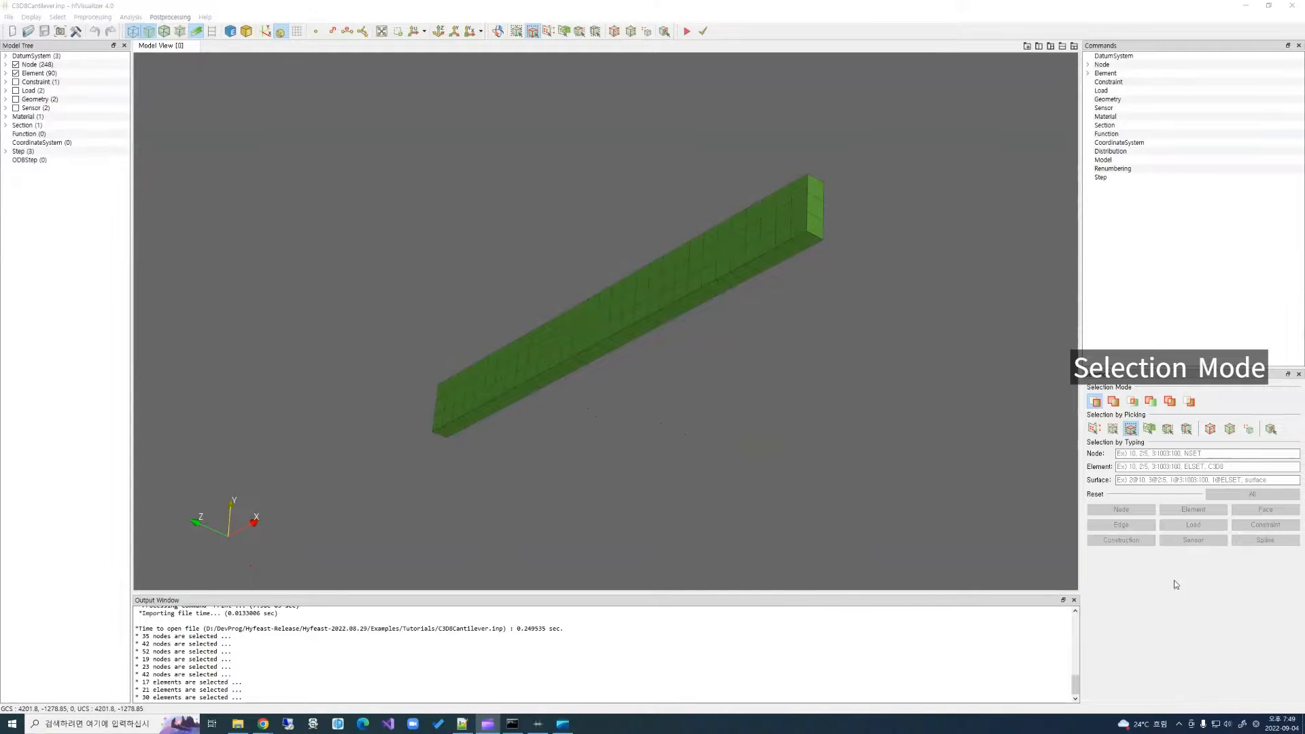
# In the default selection mode, box-select four different element groups along the beam one after another, and clear the selection with an empty box.
pyautogui.click(1195, 627)
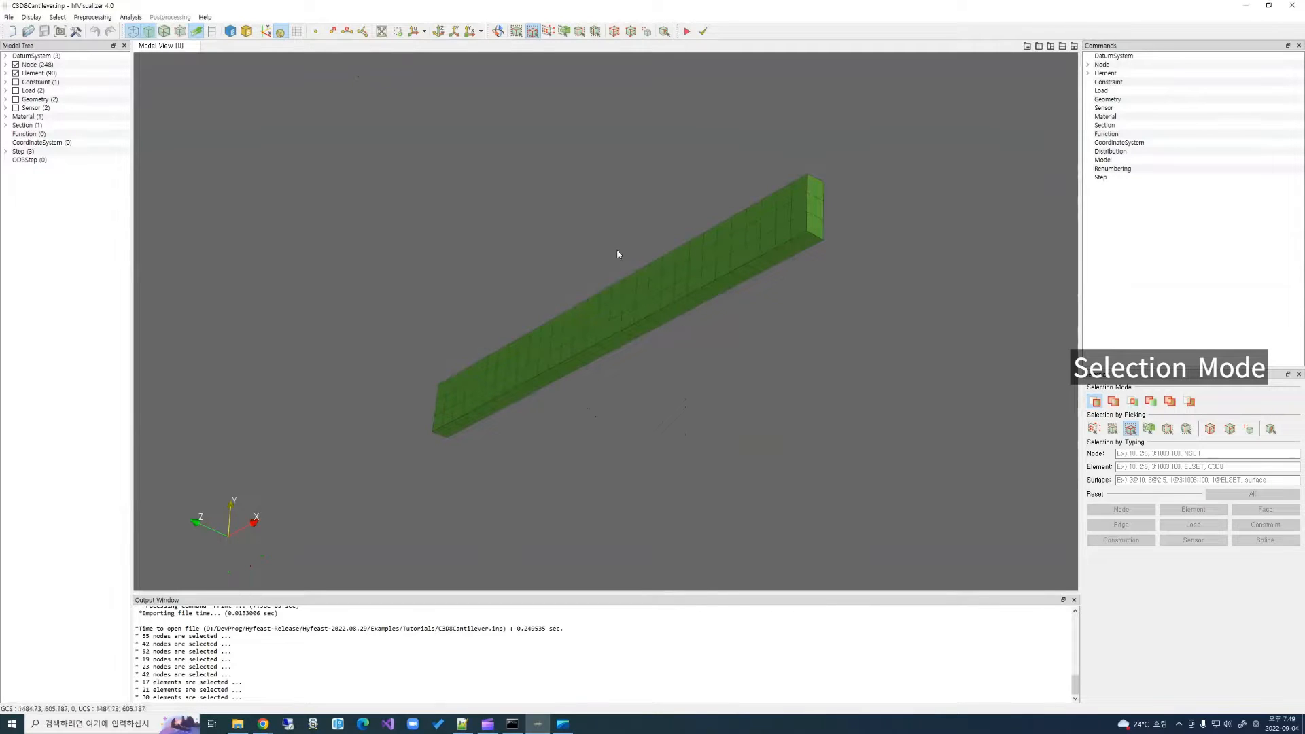
pyautogui.moveTo(542, 296); pyautogui.dragTo(633, 379)
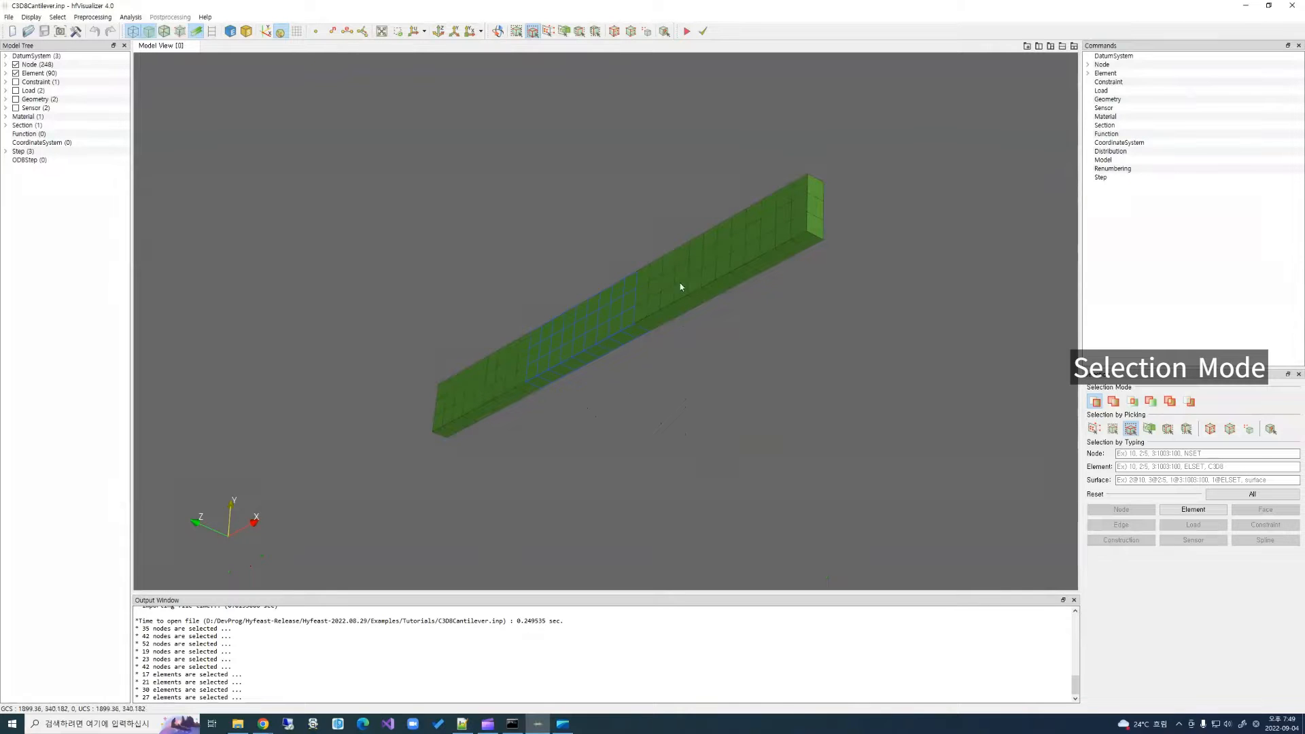
pyautogui.moveTo(606, 247); pyautogui.dragTo(725, 351)
pyautogui.moveTo(685, 194); pyautogui.dragTo(778, 273)
pyautogui.moveTo(497, 310); pyautogui.dragTo(545, 377)
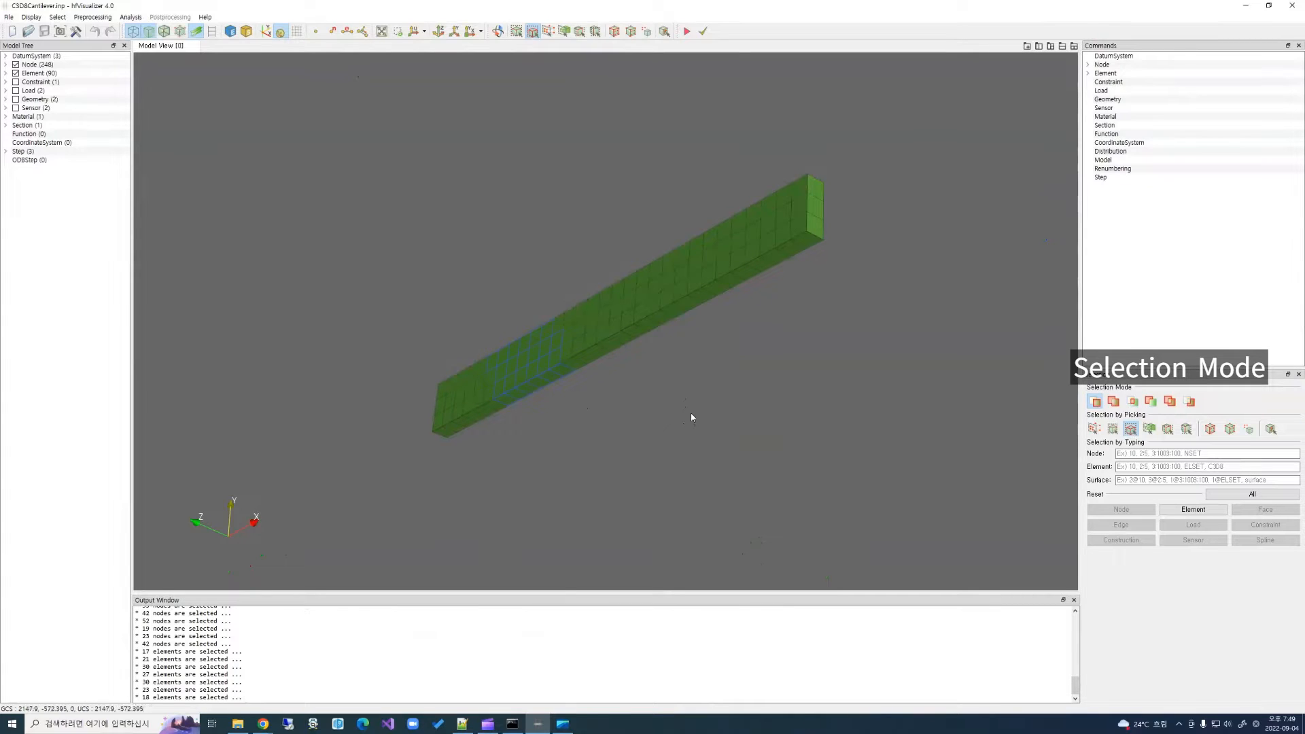
pyautogui.moveTo(708, 379); pyautogui.dragTo(730, 401)
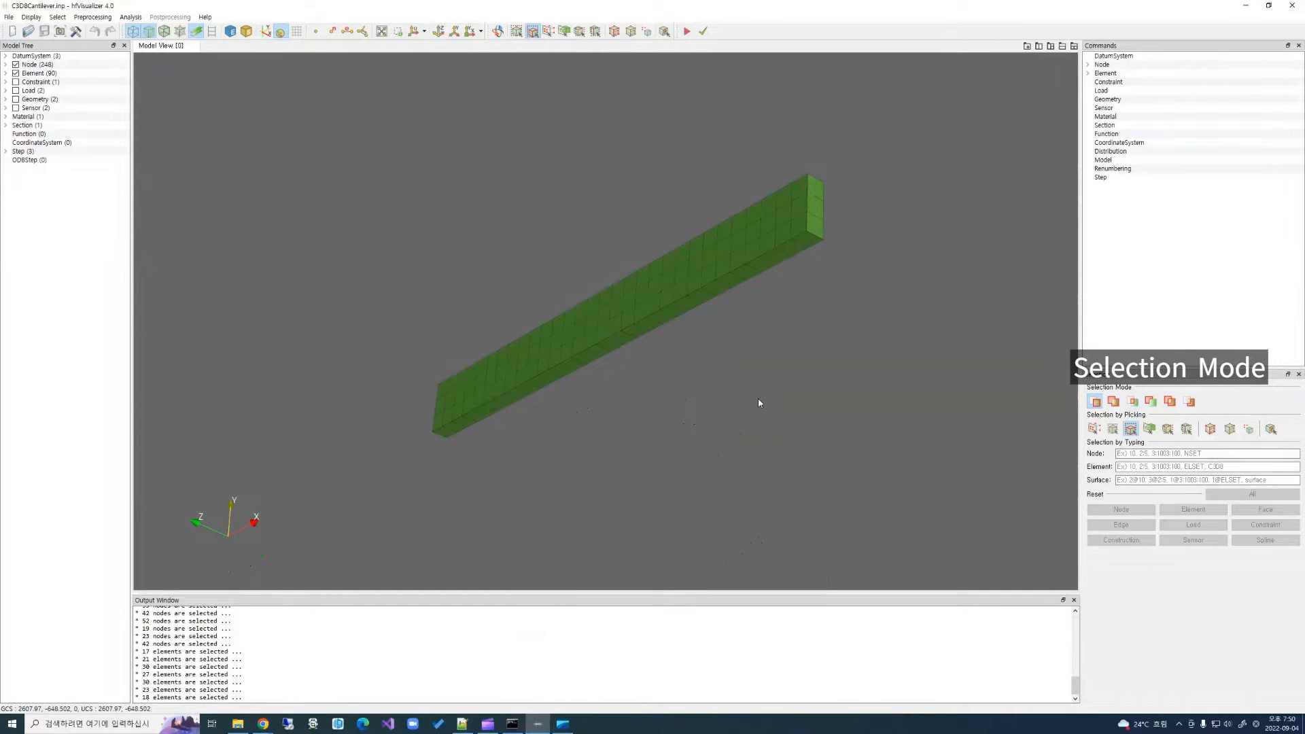
# In Union selection mode, box-select three element groups near the lower end, past mid-span and at the upper end, and restore the default mode.
pyautogui.click(1113, 401)
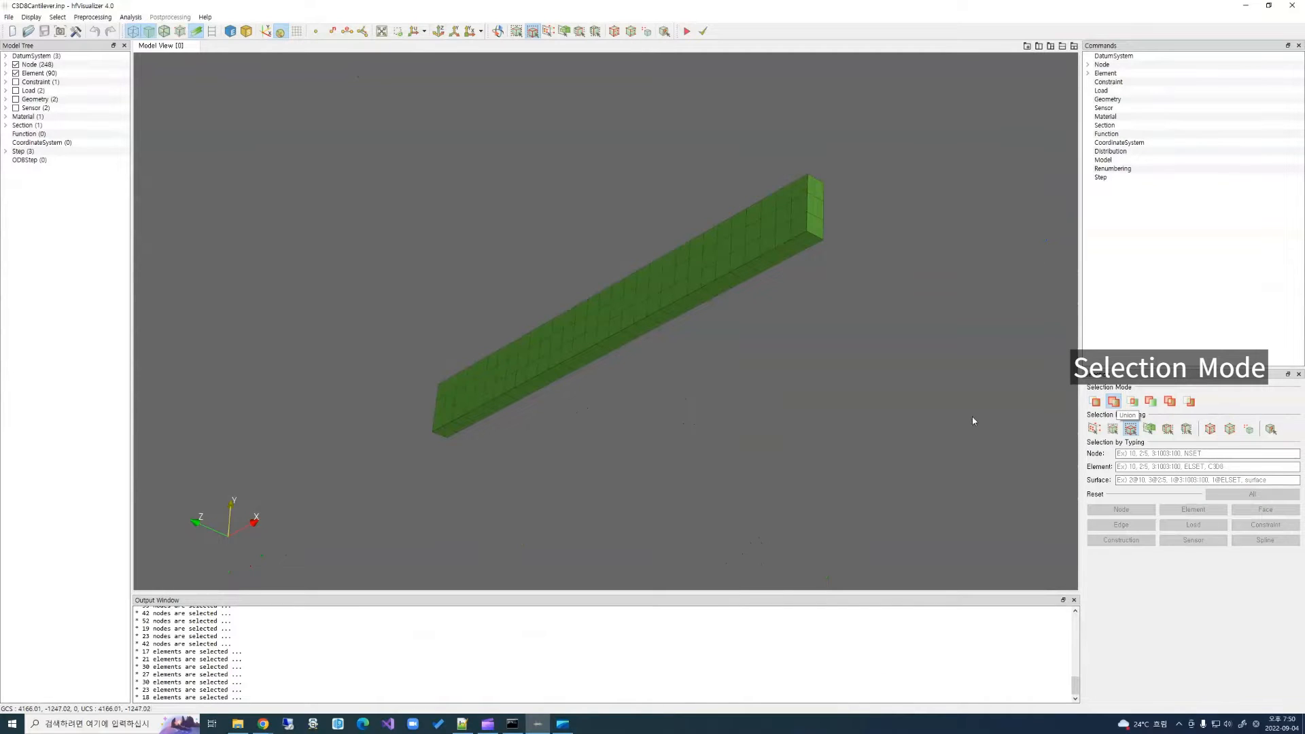
pyautogui.moveTo(475, 326); pyautogui.dragTo(574, 404)
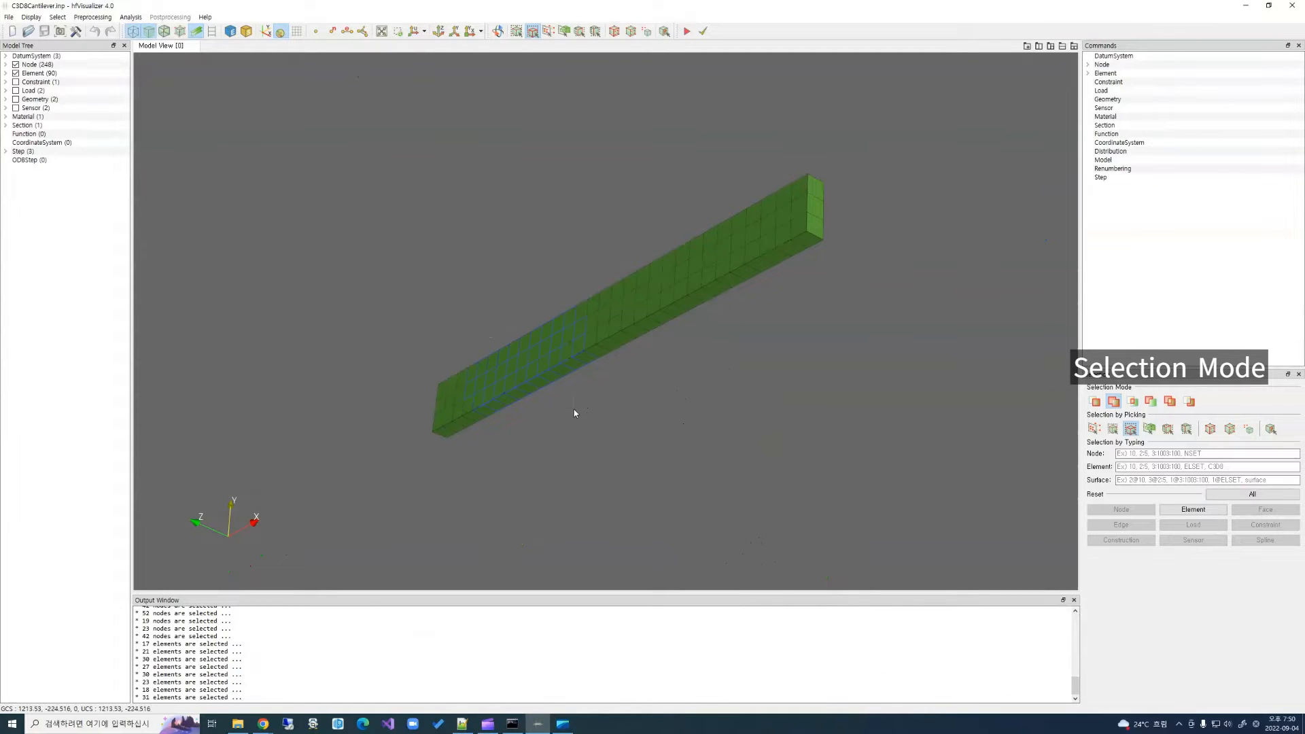
pyautogui.moveTo(637, 250); pyautogui.dragTo(749, 309)
pyautogui.moveTo(778, 190); pyautogui.dragTo(839, 239)
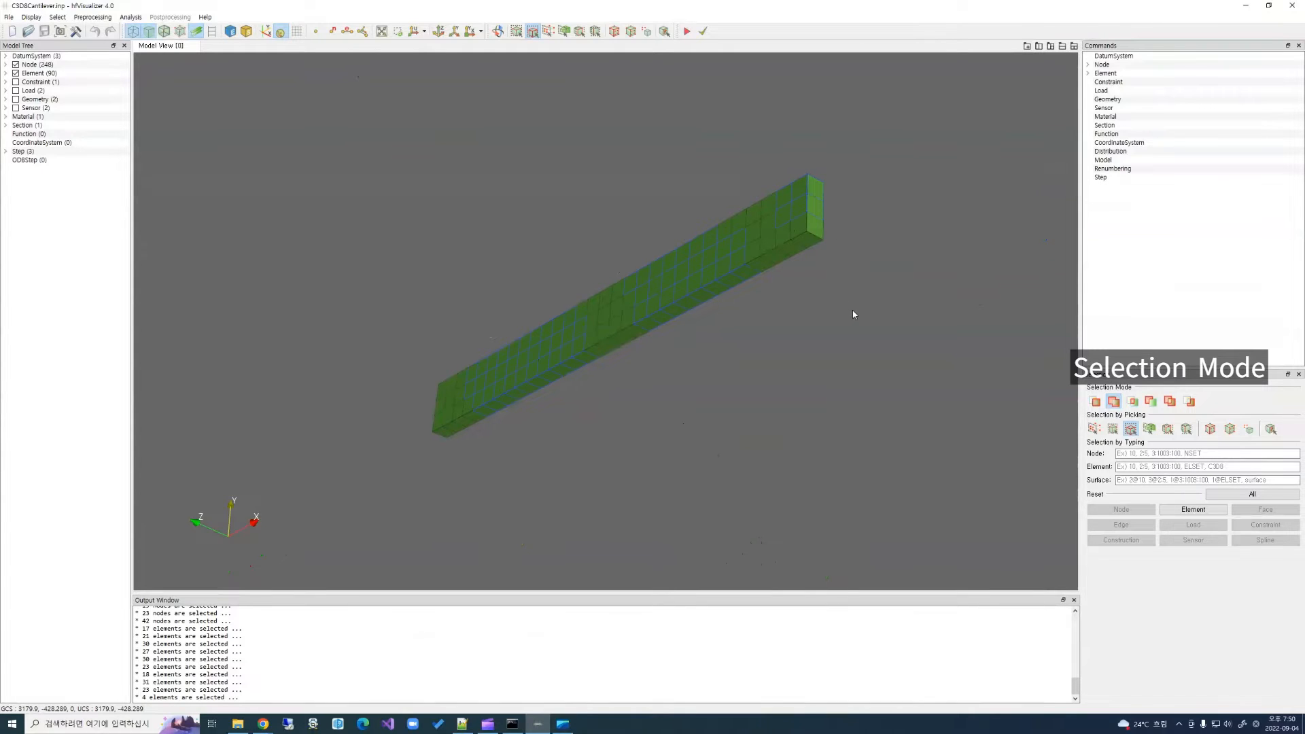
pyautogui.click(1095, 401)
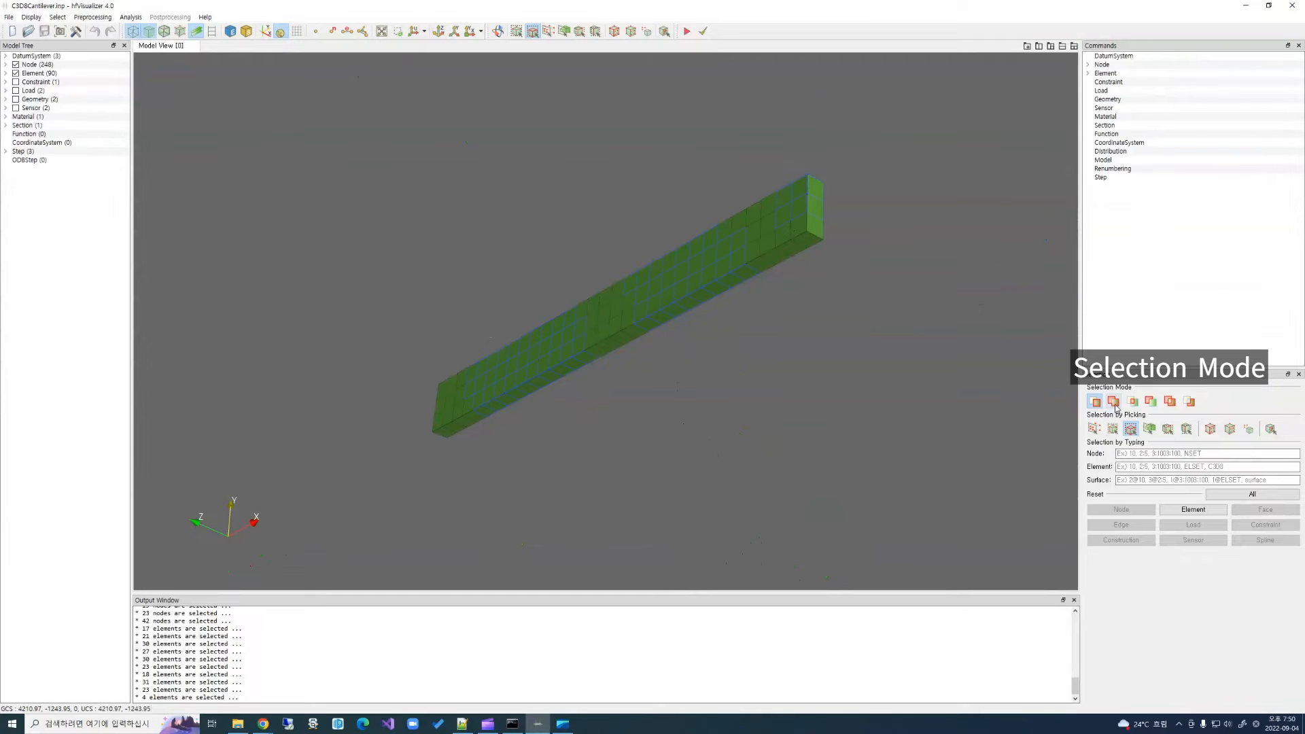